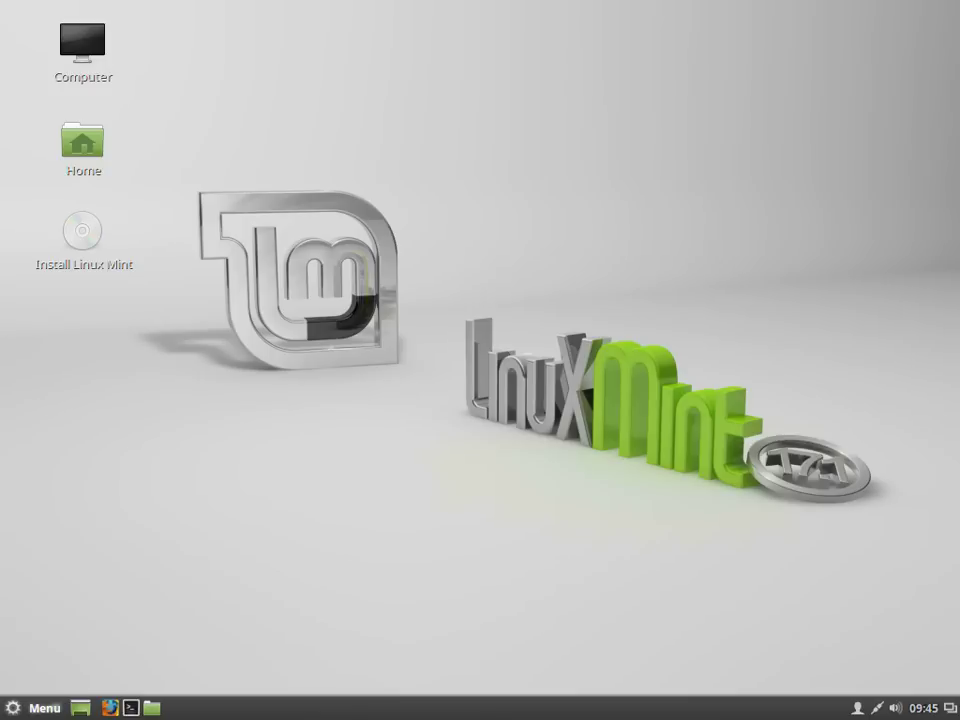
{"action": "left_click", "coordinate": [38, 708]}
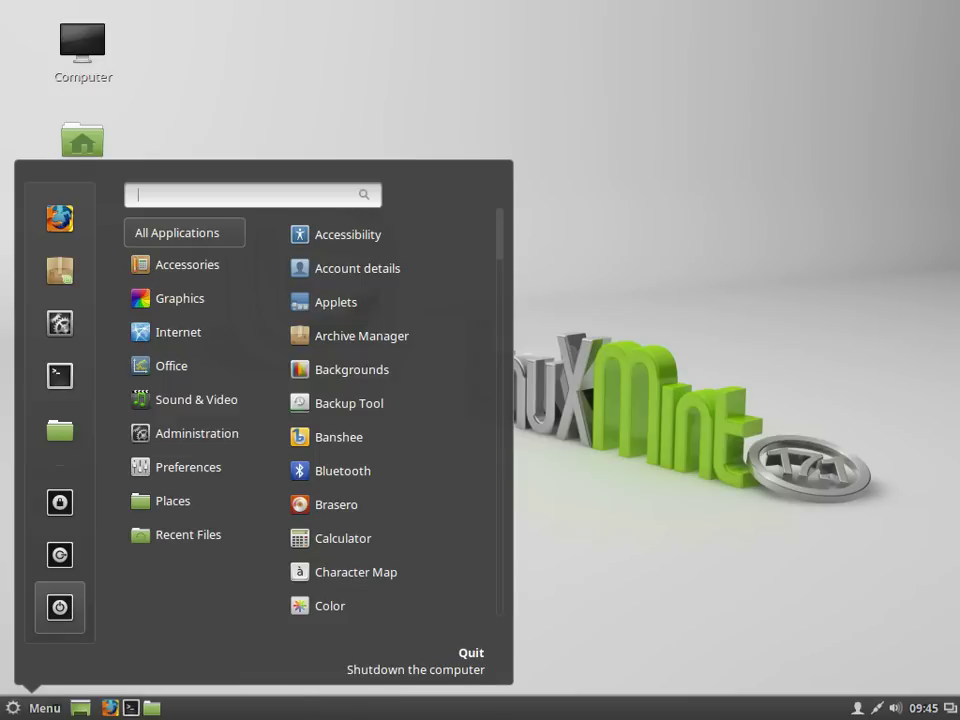
{"action": "mouse_move", "coordinate": [188, 467]}
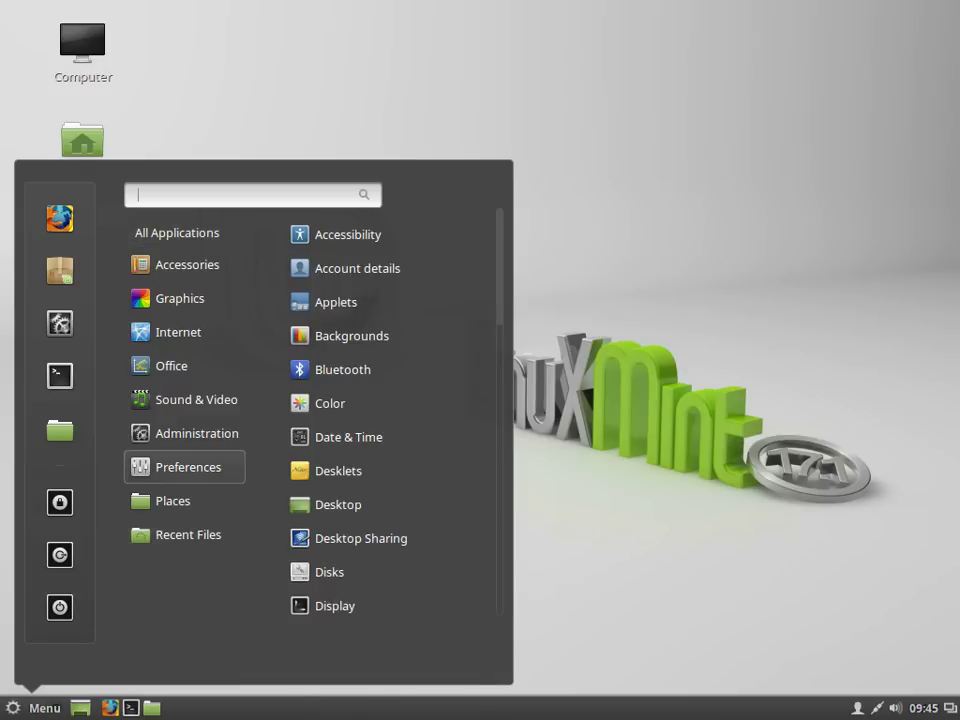
{"action": "mouse_move", "coordinate": [172, 501]}
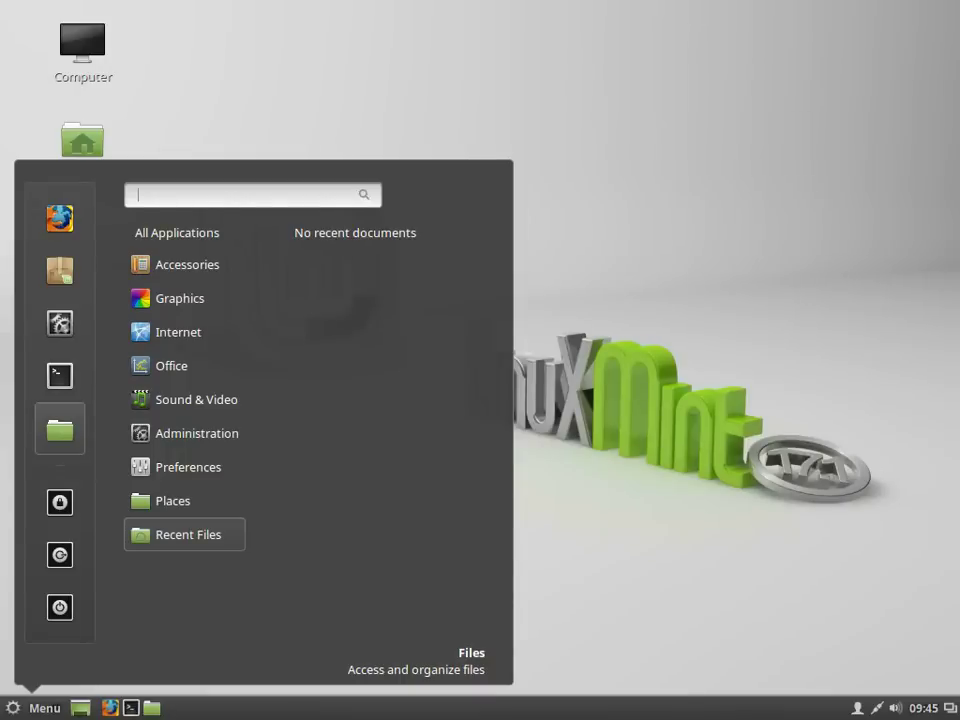
{"action": "mouse_move", "coordinate": [185, 264]}
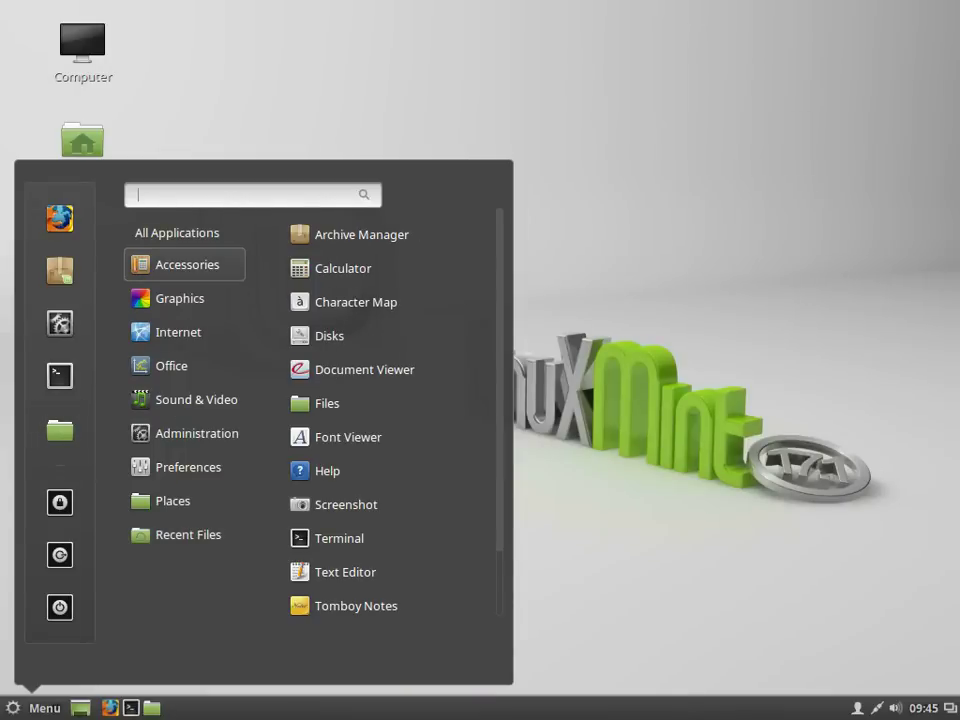
{"action": "mouse_move", "coordinate": [184, 298]}
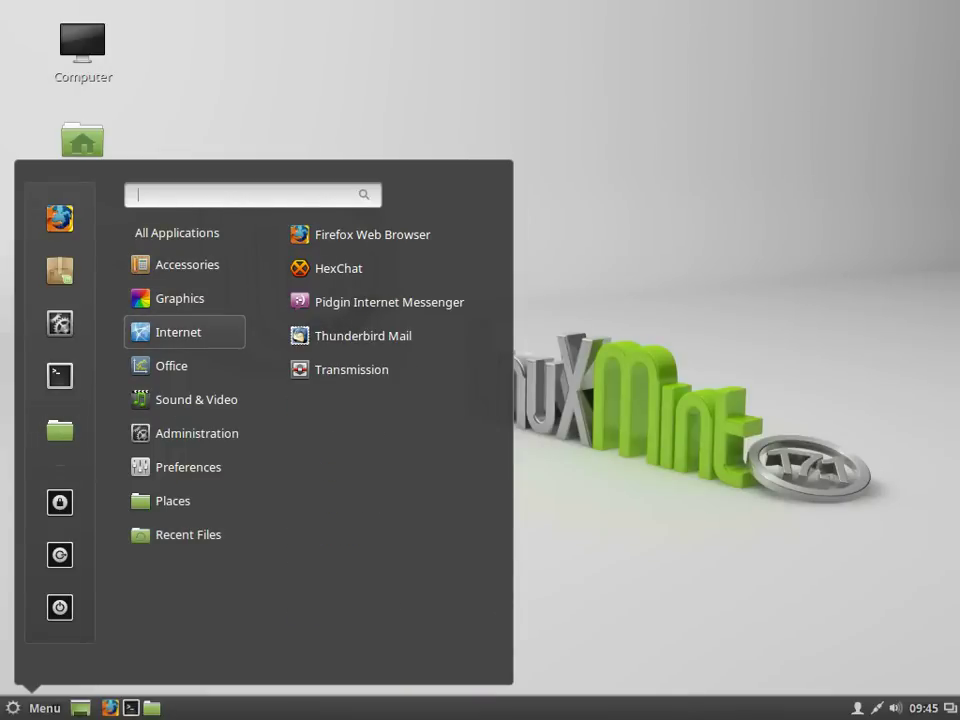
{"action": "key", "text": "Escape"}
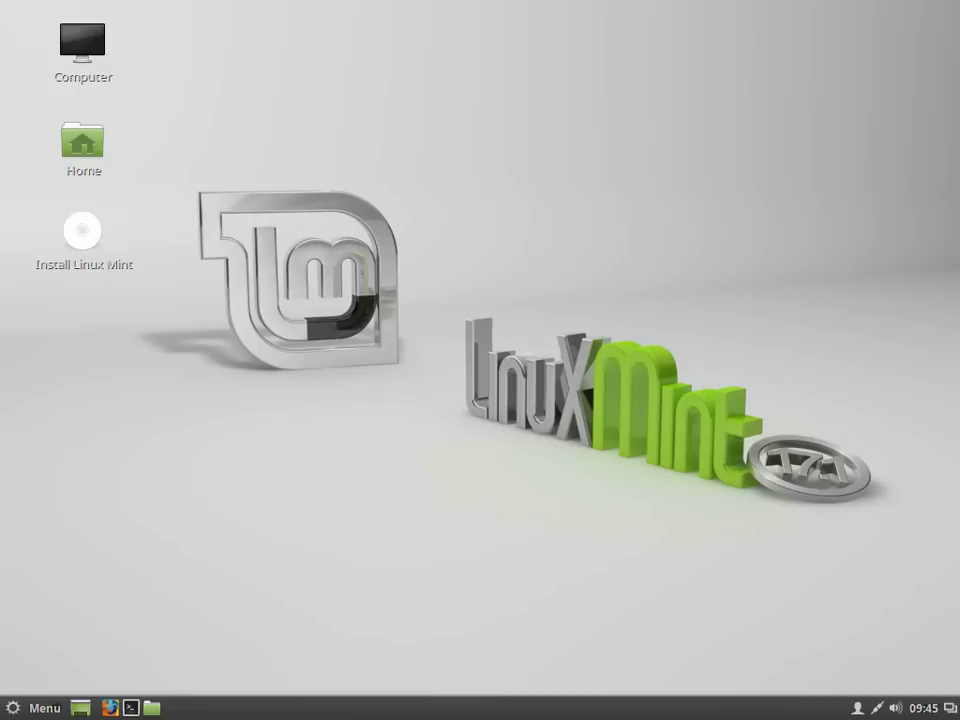
- Launch the Linux Mint installer, choose to erase the disk and install, and confirm writing the partition changes to disk
{"action": "double_click", "coordinate": [82, 232]}
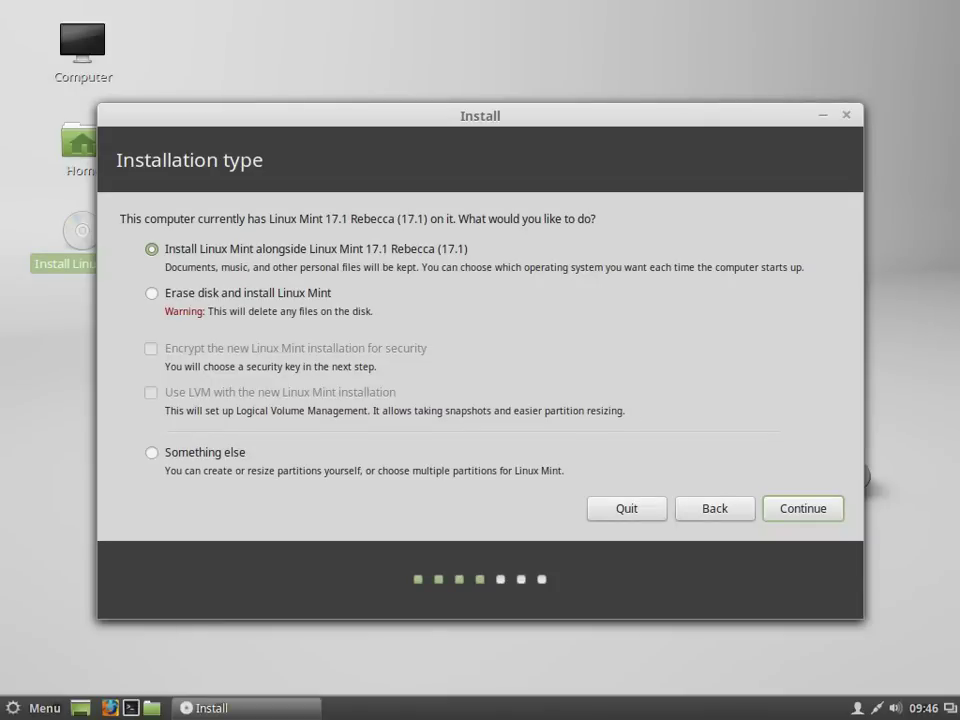
{"action": "left_click", "coordinate": [151, 293]}
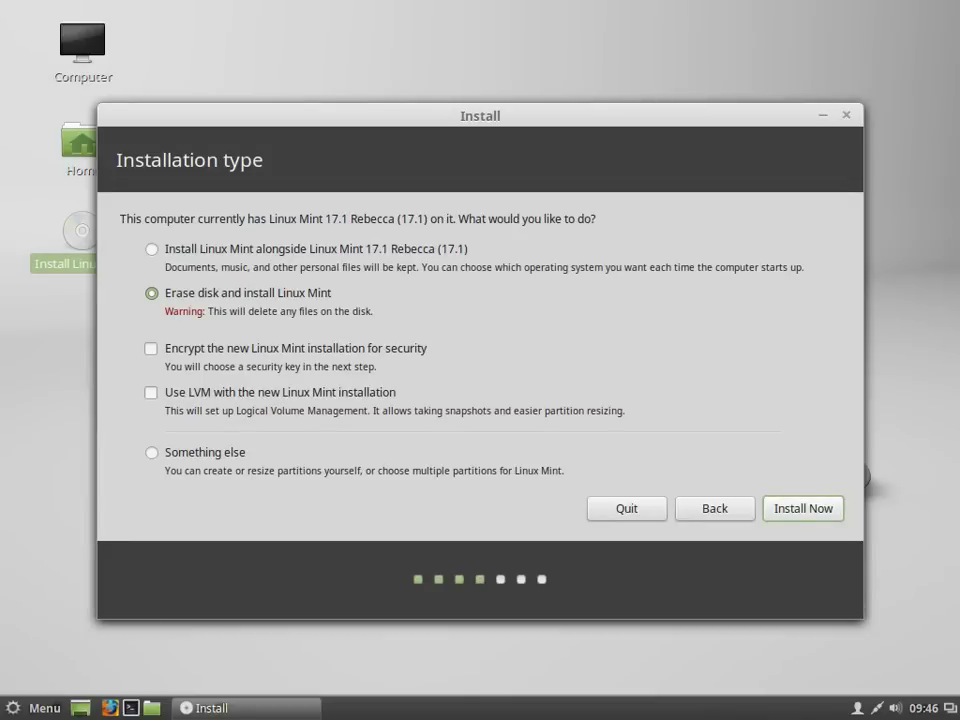
{"action": "key", "text": "Return"}
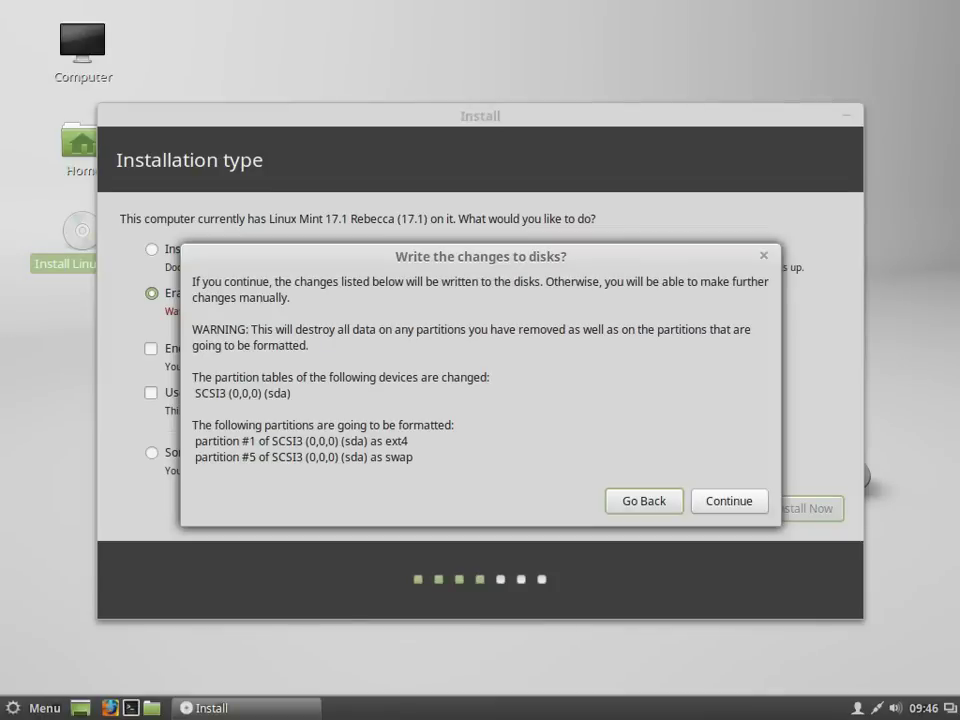
{"action": "key", "text": "Tab"}
{"action": "key", "text": "Return"}
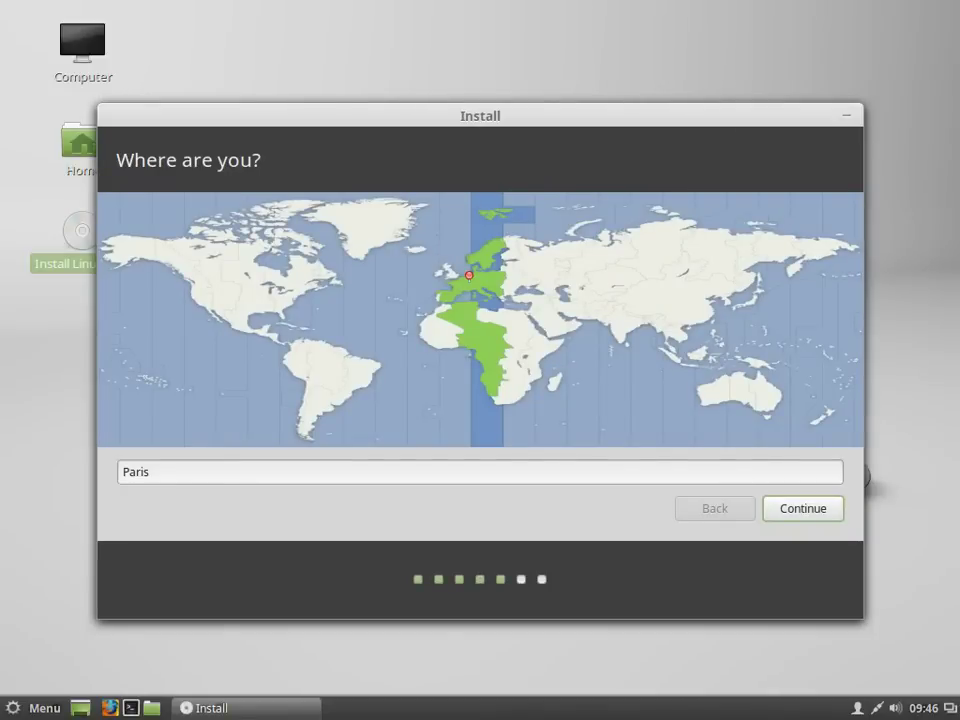
- Set the location to Paris and accept the English (US) keyboard layout for the installation
{"action": "key", "text": "Return"}
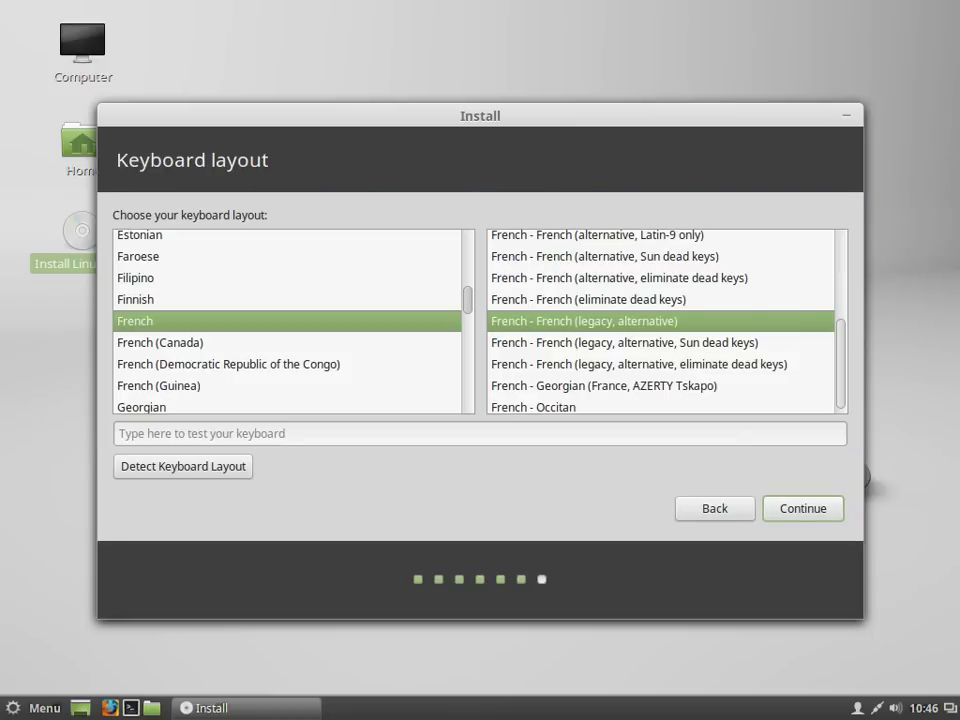
{"action": "key", "text": "alt+b"}
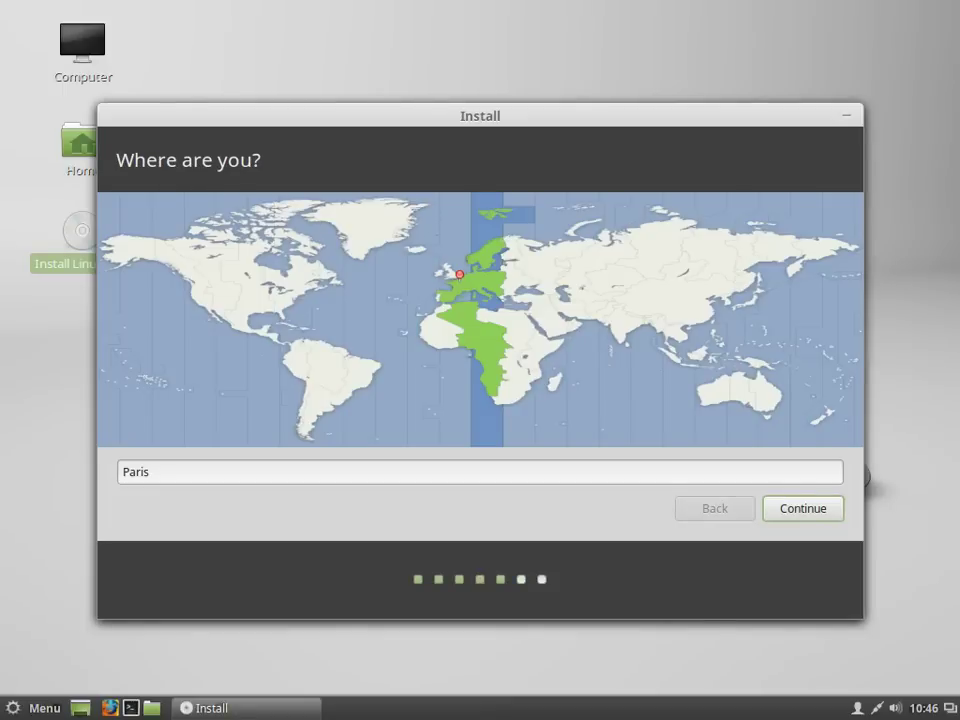
{"action": "left_click", "coordinate": [473, 270]}
{"action": "key", "text": "alt+c"}
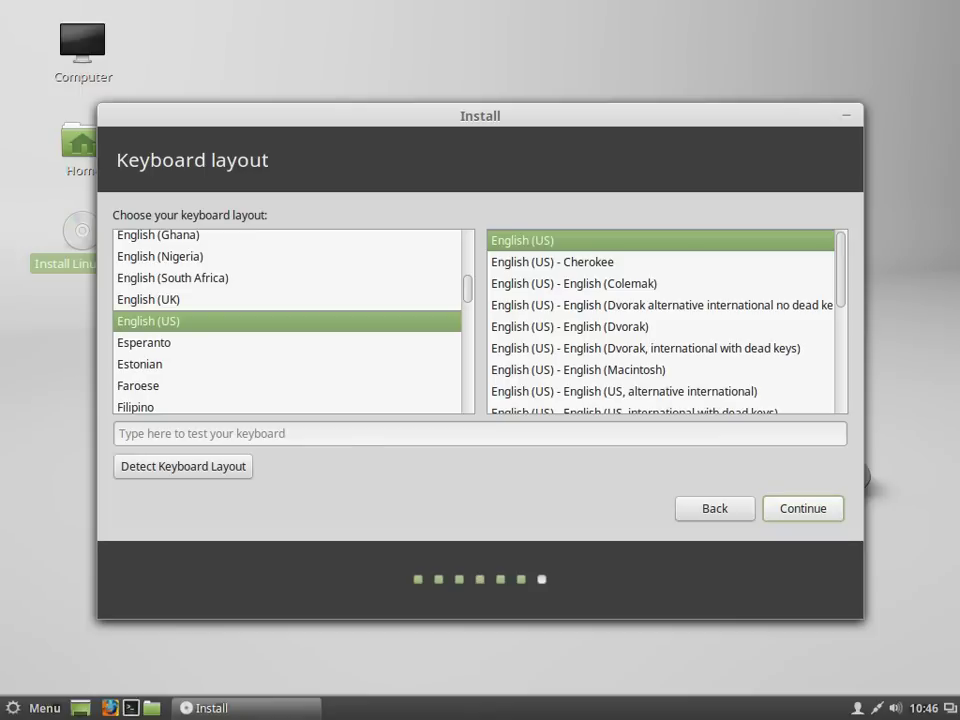
{"action": "key", "text": "alt+c"}
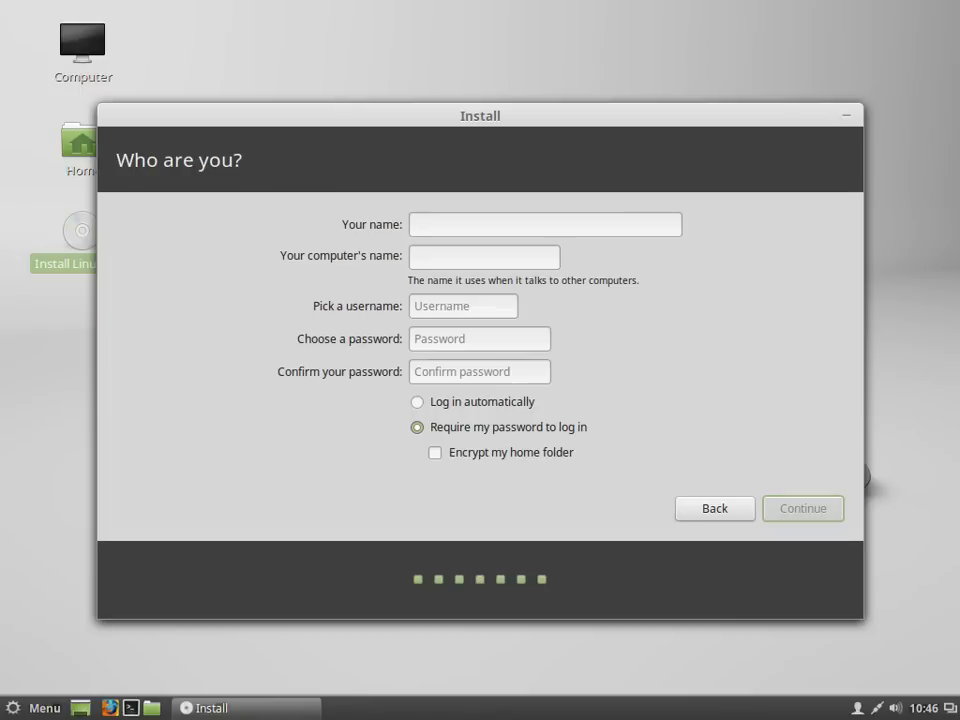
- Fill in the user's name, enter and confirm the account password, and submit the account details to complete the installation
{"action": "type", "text": "sauron"}
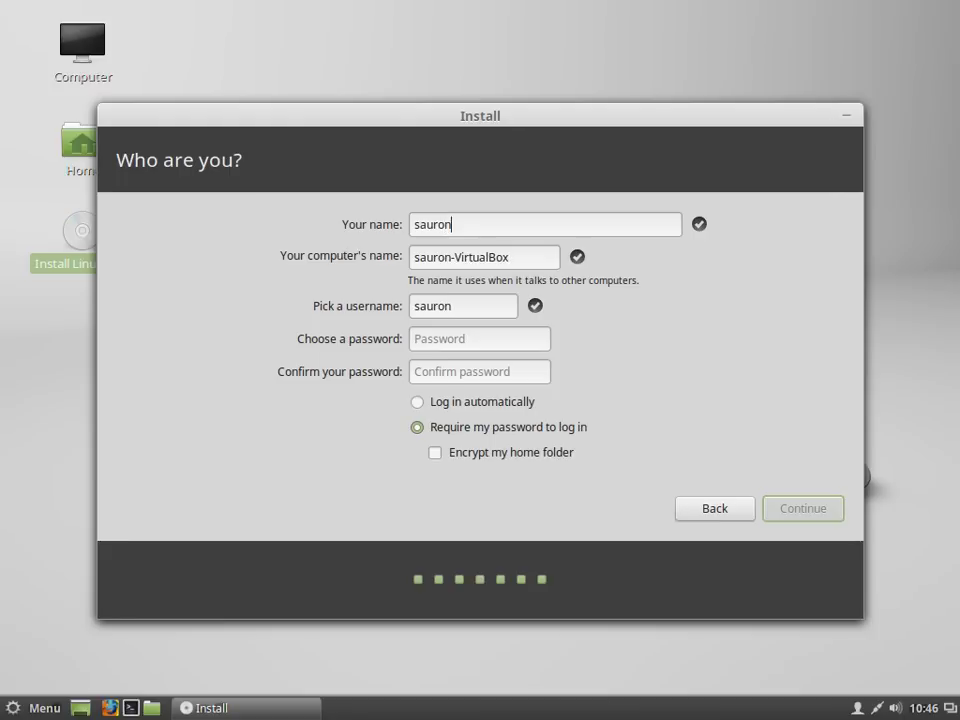
{"action": "key", "text": "Tab"}
{"action": "key", "text": "Tab"}
{"action": "key", "text": "Tab"}
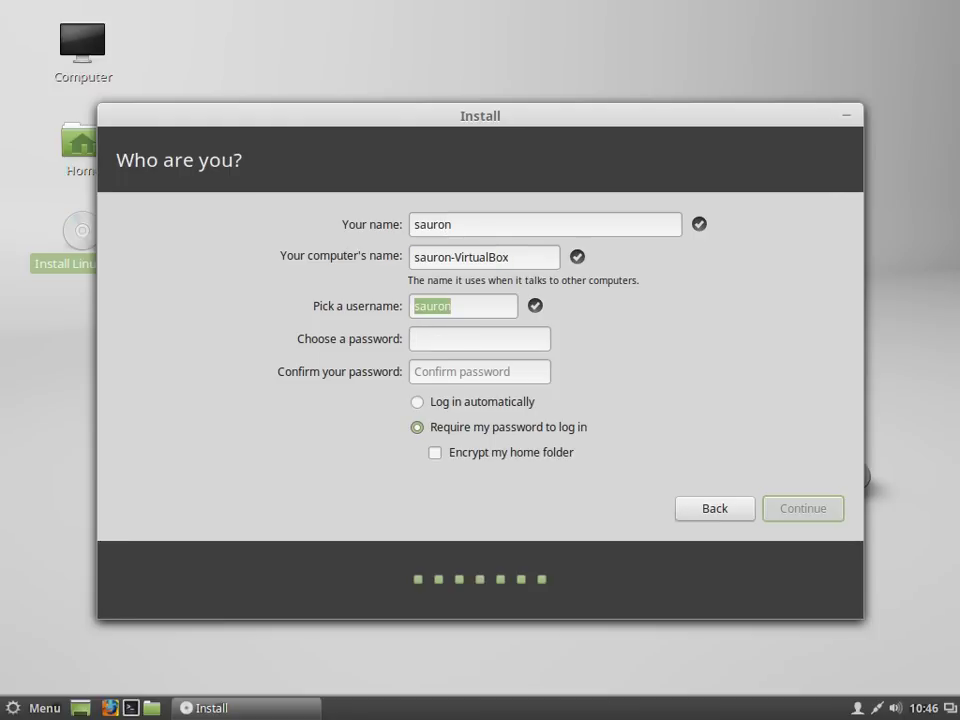
{"action": "type", "text": "••••••"}
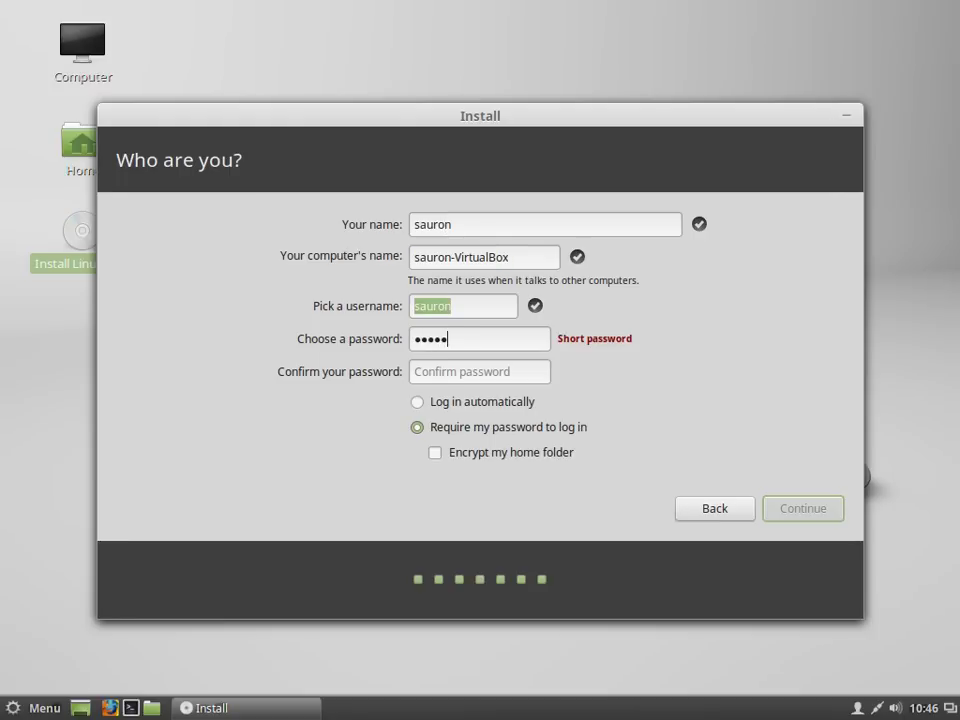
{"action": "key", "text": "Tab"}
{"action": "type", "text": "••••••"}
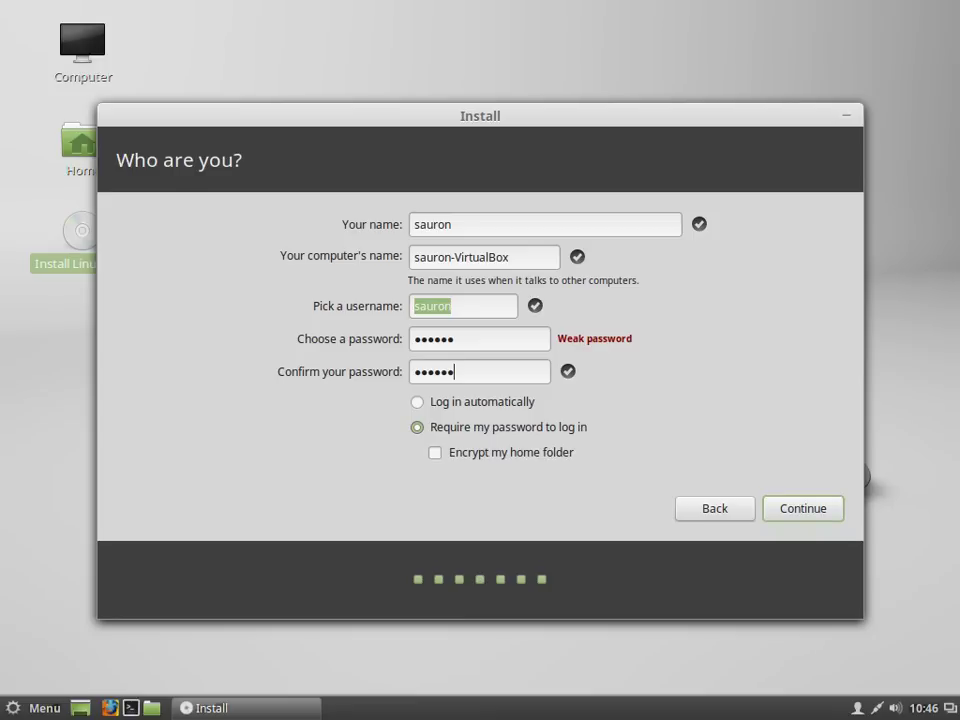
{"action": "key", "text": "Return"}
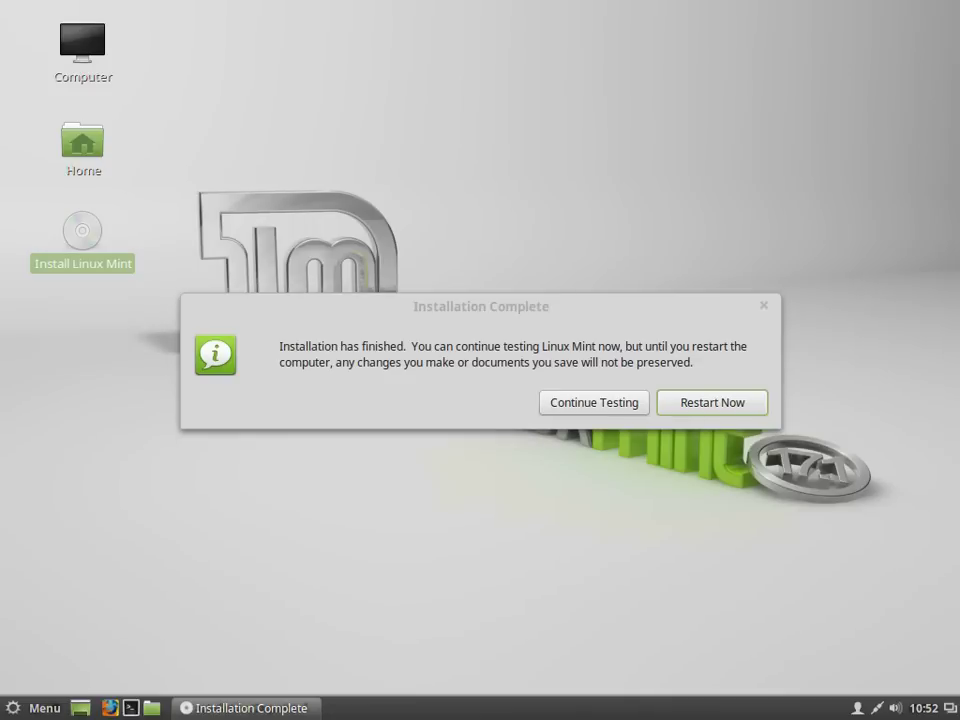
- Restart the computer into the installed system and log in with the account's username and password
{"action": "key", "text": "Return"}
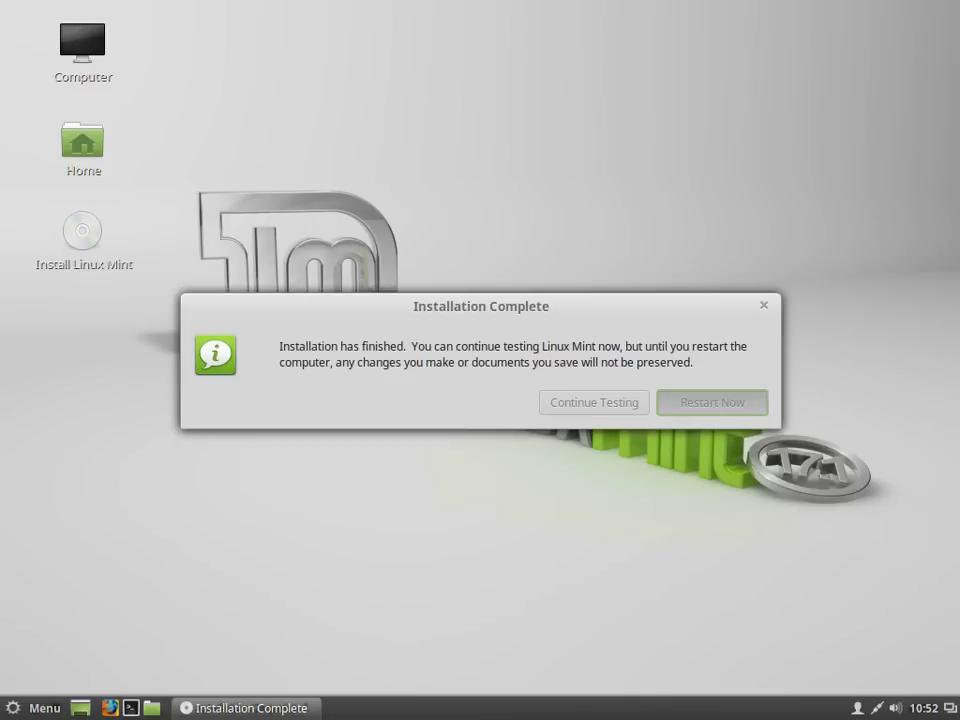
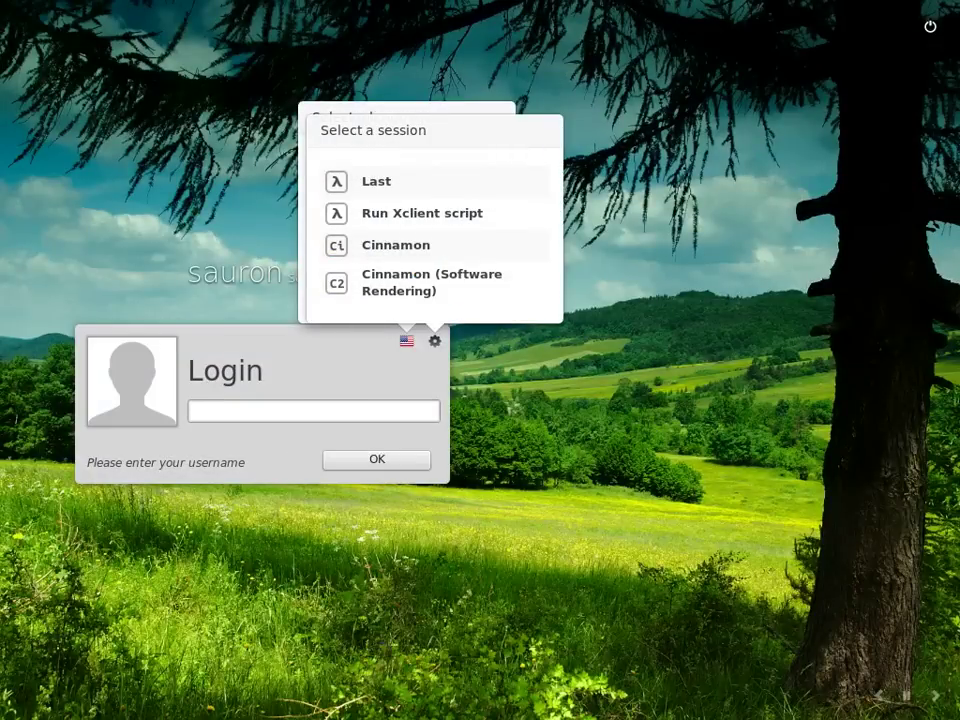
{"action": "type", "text": "sauron"}
{"action": "key", "text": "Return"}
{"action": "type", "text": "***"}
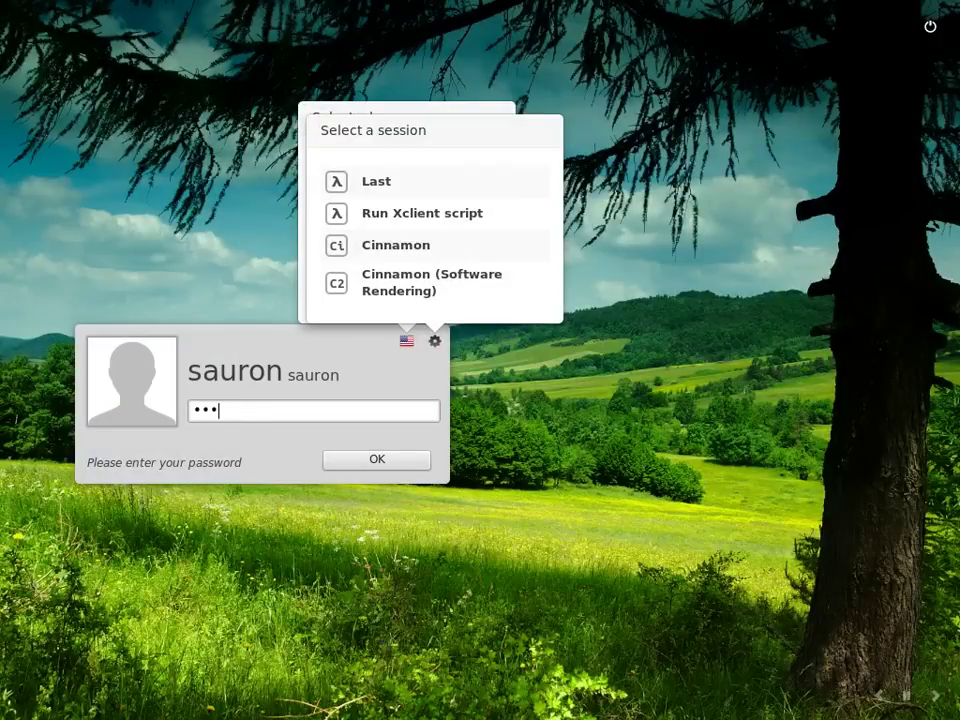
{"action": "type", "text": "***"}
{"action": "key", "text": "Return"}
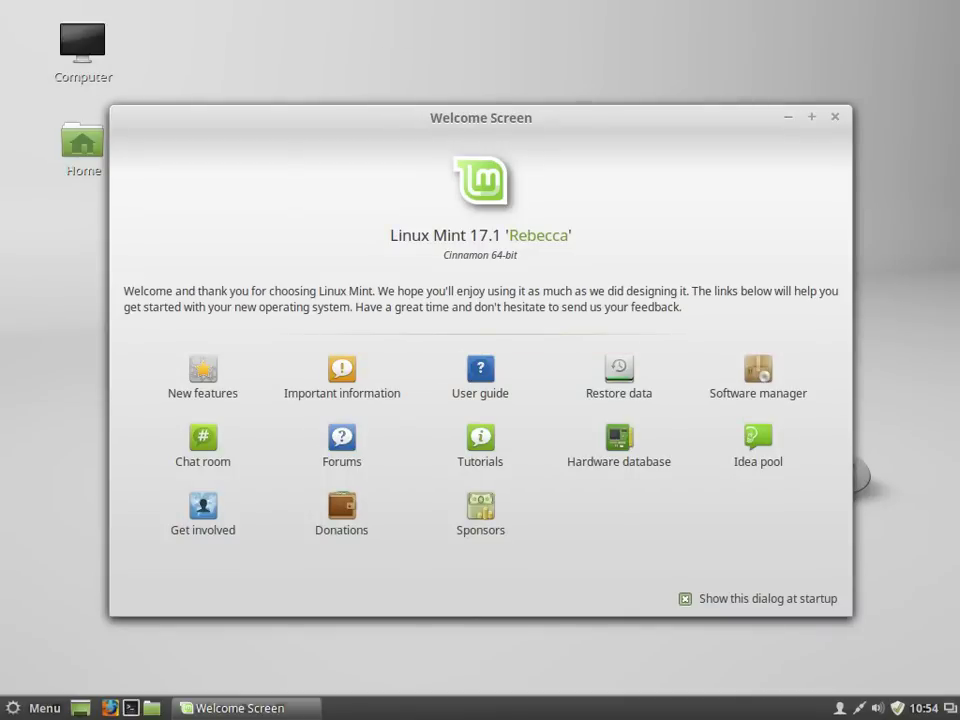
- Show the desktop and look through the full list of installed applications
{"action": "key", "text": "super+d"}
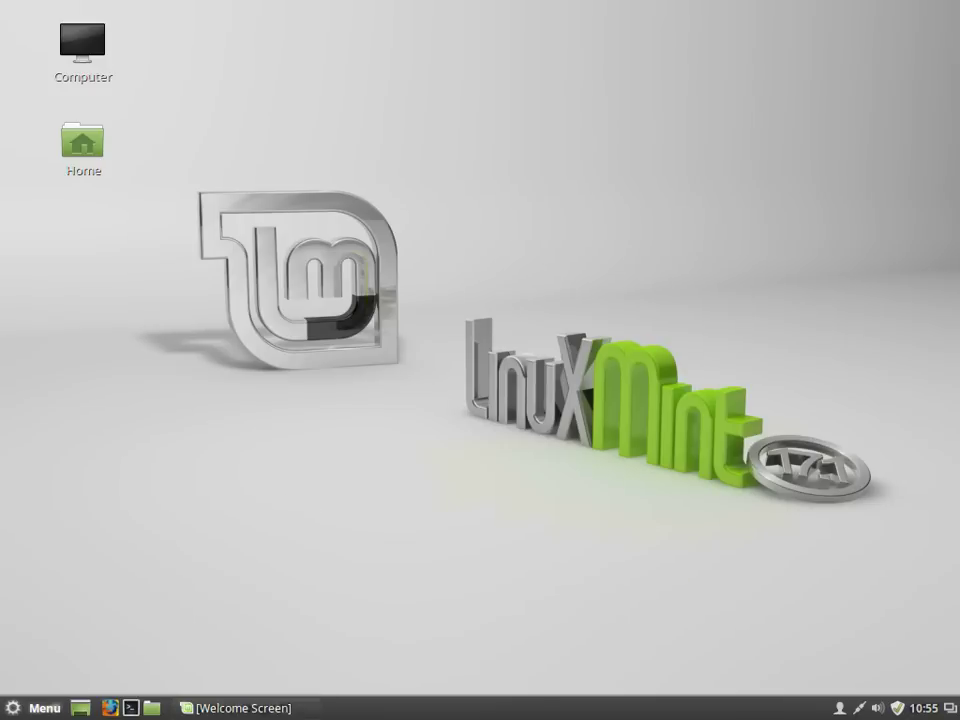
{"action": "left_click", "coordinate": [35, 707]}
{"action": "mouse_move", "coordinate": [184, 467]}
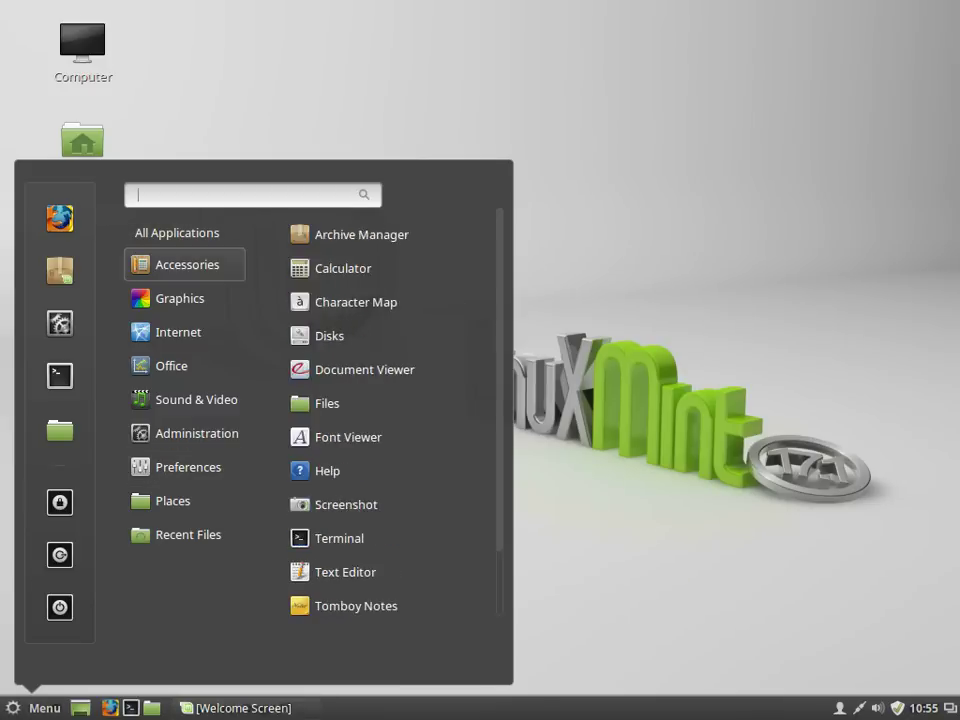
{"action": "mouse_move", "coordinate": [177, 232]}
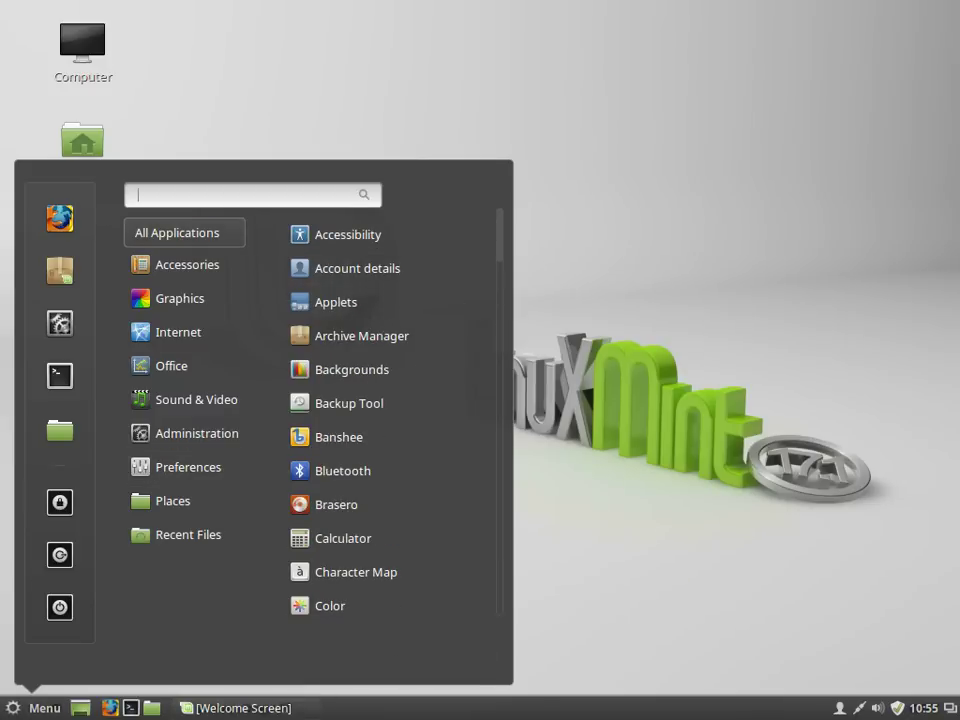
{"action": "scroll", "coordinate": [350, 420], "scroll_direction": "down", "scroll_amount": 3}
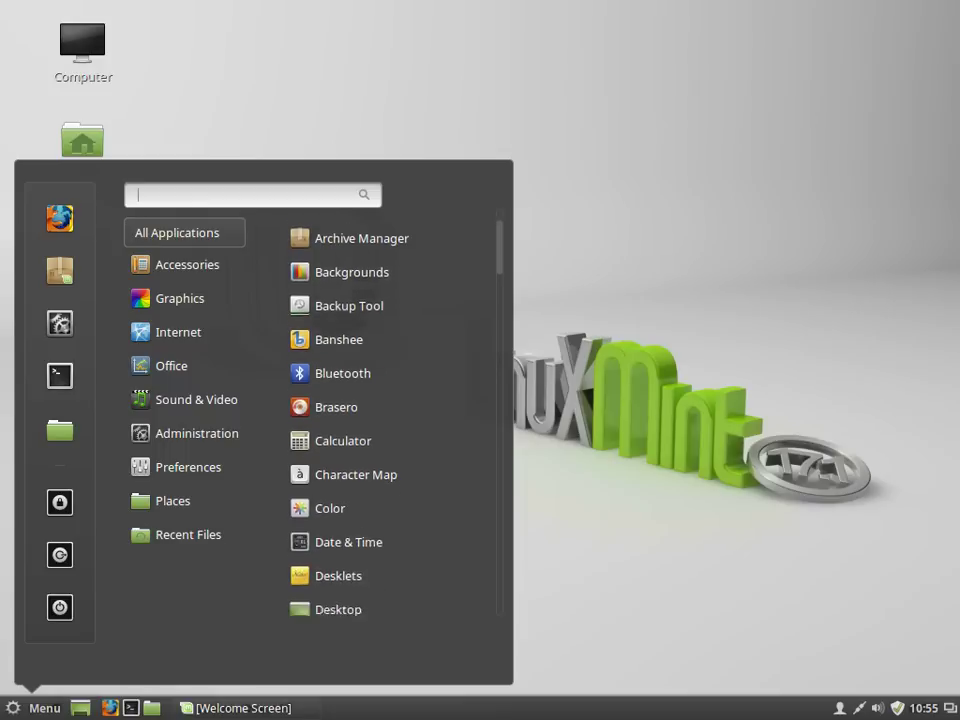
{"action": "scroll", "coordinate": [350, 420], "scroll_direction": "down", "scroll_amount": 5}
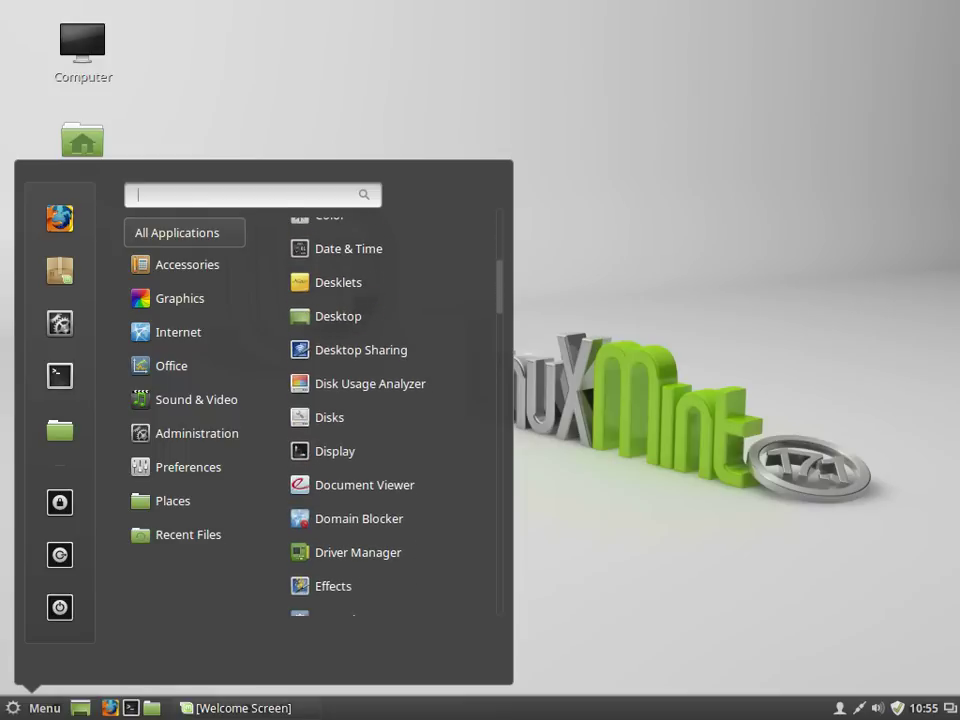
{"action": "scroll", "coordinate": [350, 420], "scroll_direction": "down", "scroll_amount": 5}
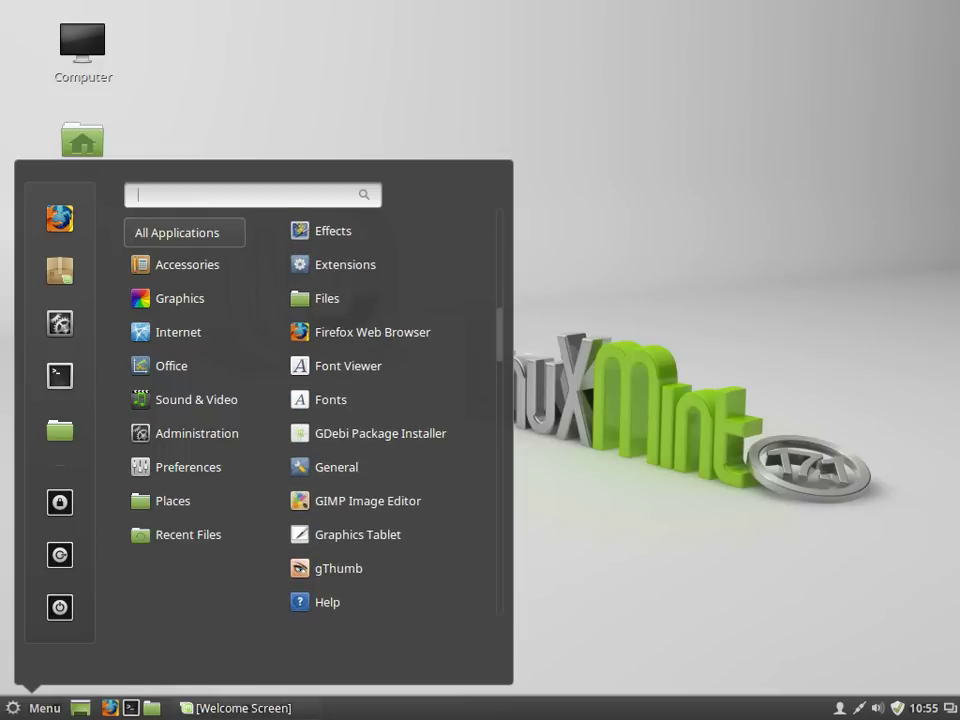
{"action": "scroll", "coordinate": [350, 420], "scroll_direction": "down", "scroll_amount": 3}
- Open the Terminal from the Accessories applications and maximize its window
{"action": "mouse_move", "coordinate": [184, 264]}
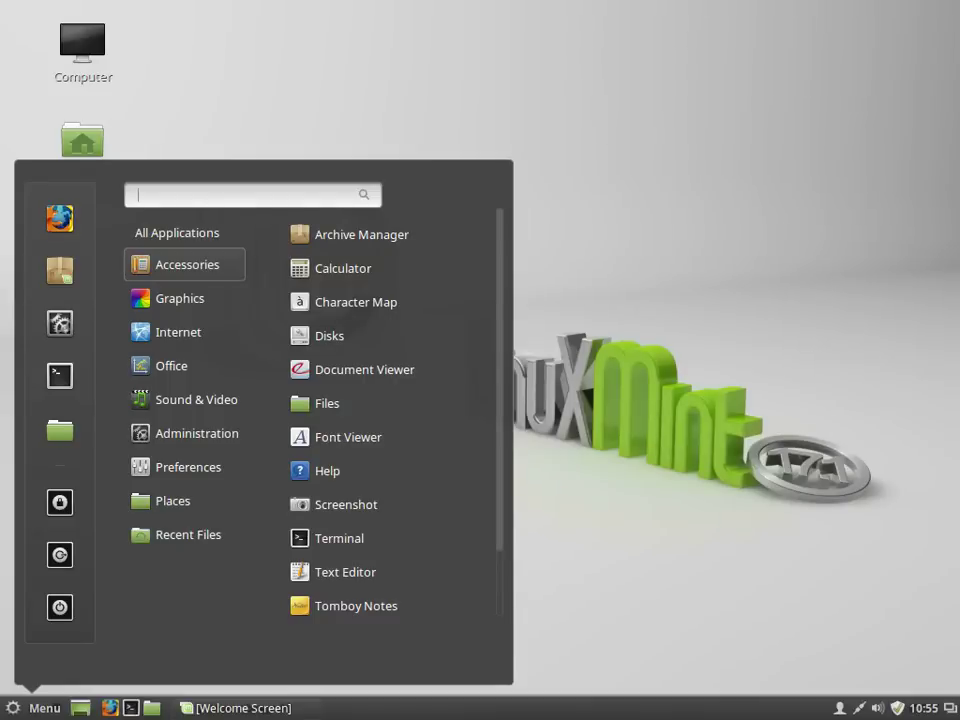
{"action": "scroll", "coordinate": [385, 464], "scroll_direction": "down", "scroll_amount": 2}
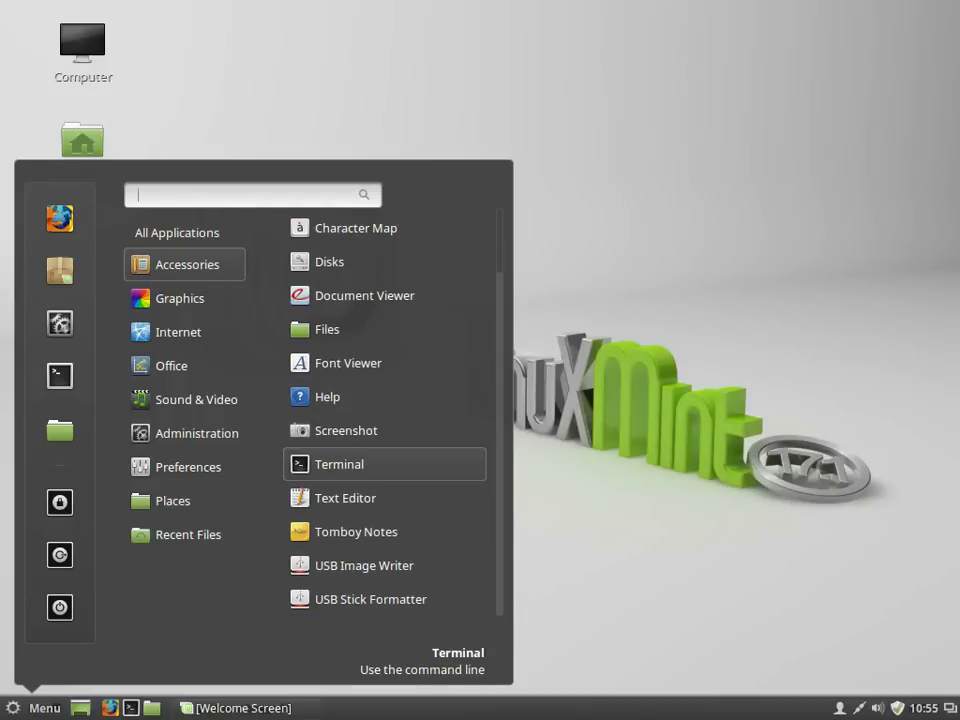
{"action": "left_click", "coordinate": [385, 464]}
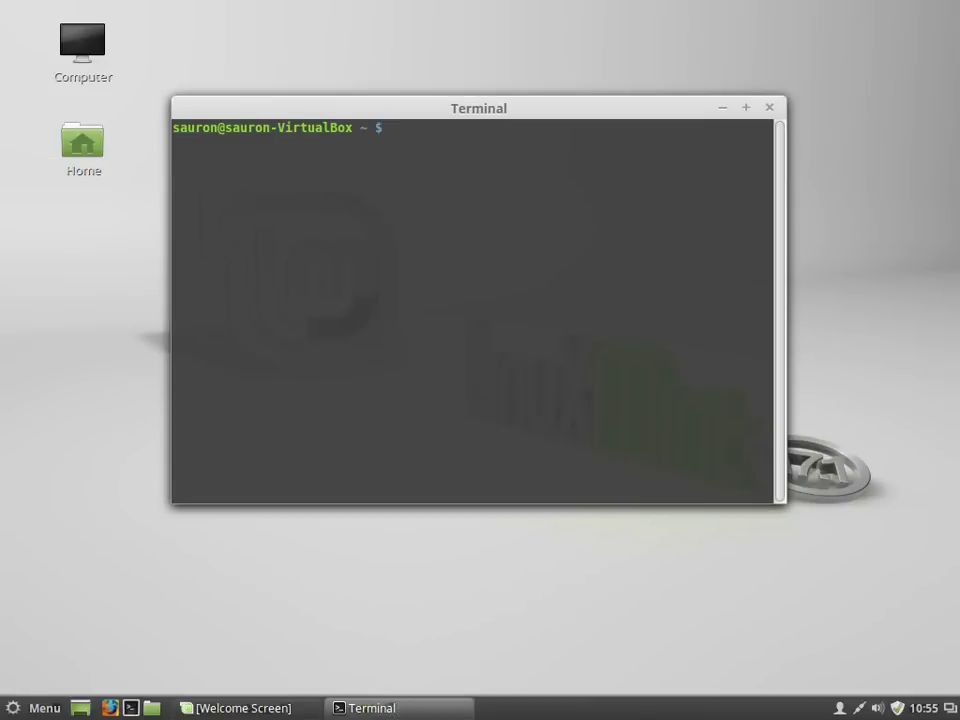
{"action": "key", "text": "alt+F10"}
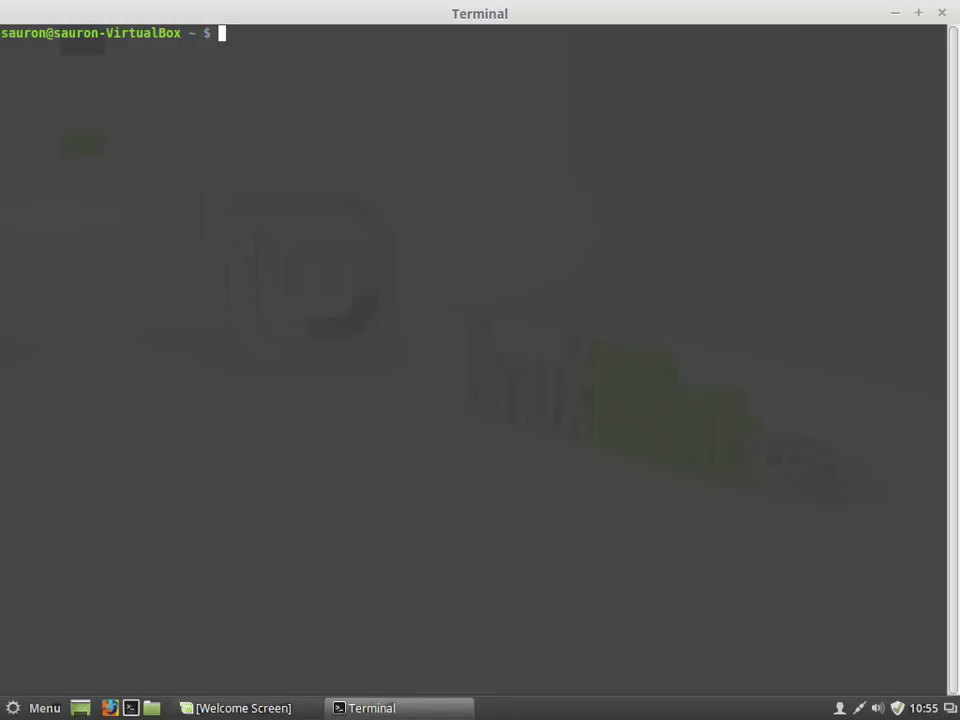
- Run uname -a to display the system's full kernel information
{"action": "type", "text": "uname -a"}
{"action": "key", "text": "Return"}
{"action": "key", "text": "Return"}
{"action": "key", "text": "Return"}
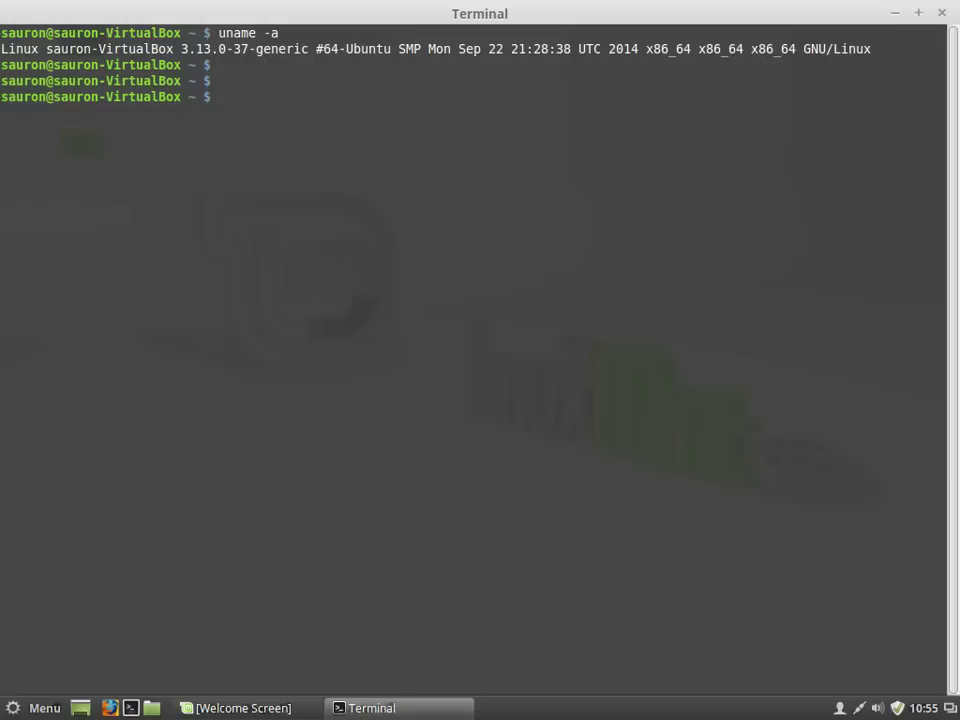
- Run df -h to list file system disk usage in human-readable sizes
{"action": "type", "text": "df -h"}
{"action": "key", "text": "Return"}
{"action": "key", "text": "Return"}
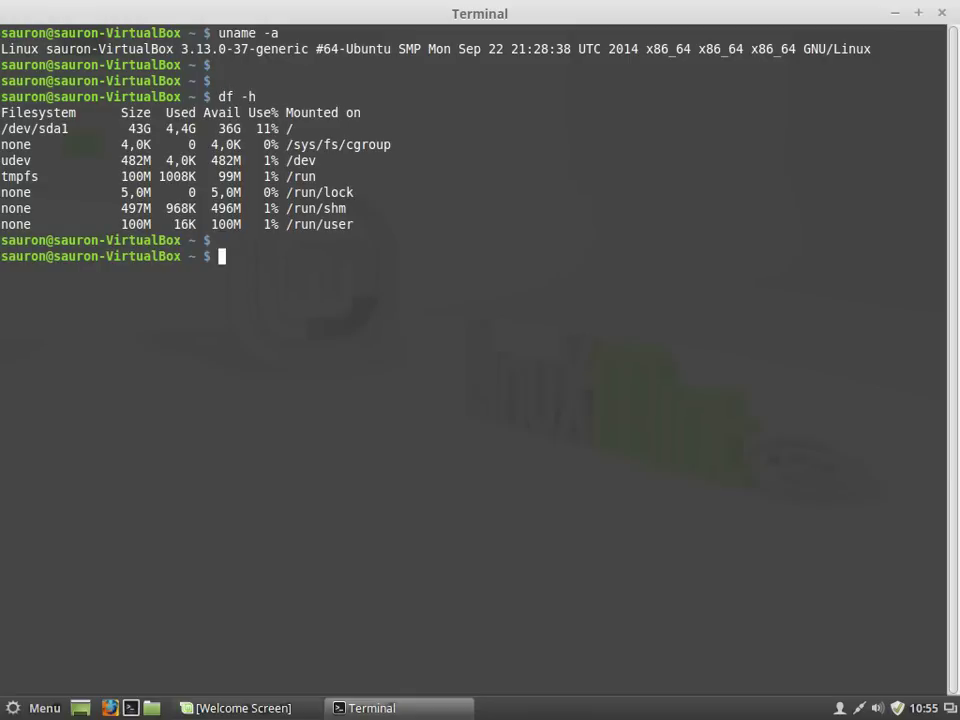
- Run free to display the system's memory and swap usage
{"action": "key", "text": "Return"}
{"action": "type", "text": "free"}
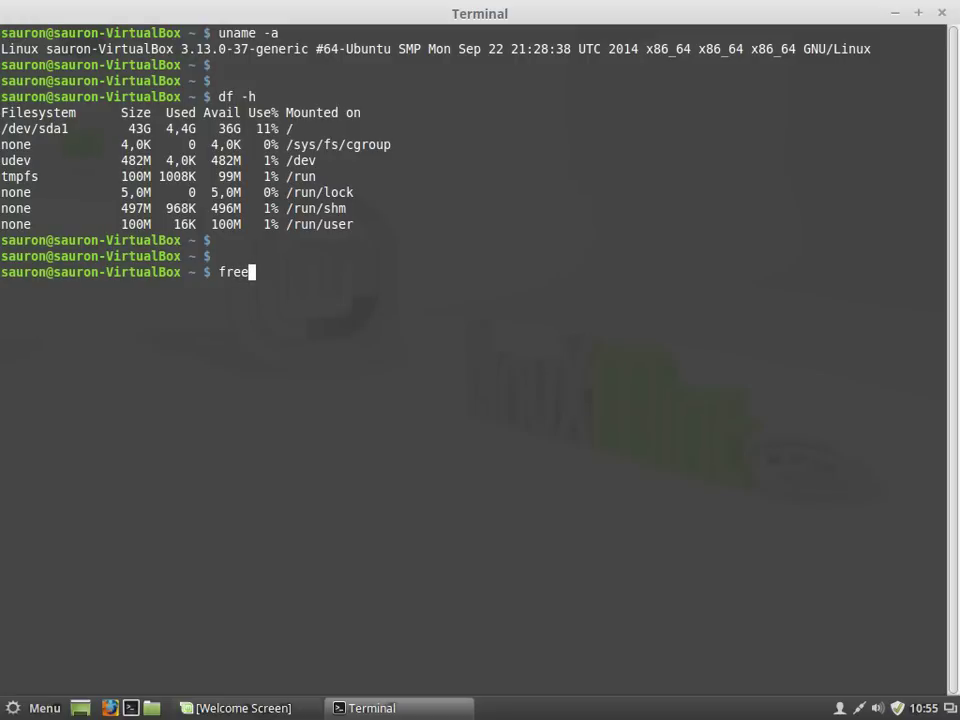
{"action": "key", "text": "Return"}
{"action": "key", "text": "Return"}
{"action": "key", "text": "Return"}
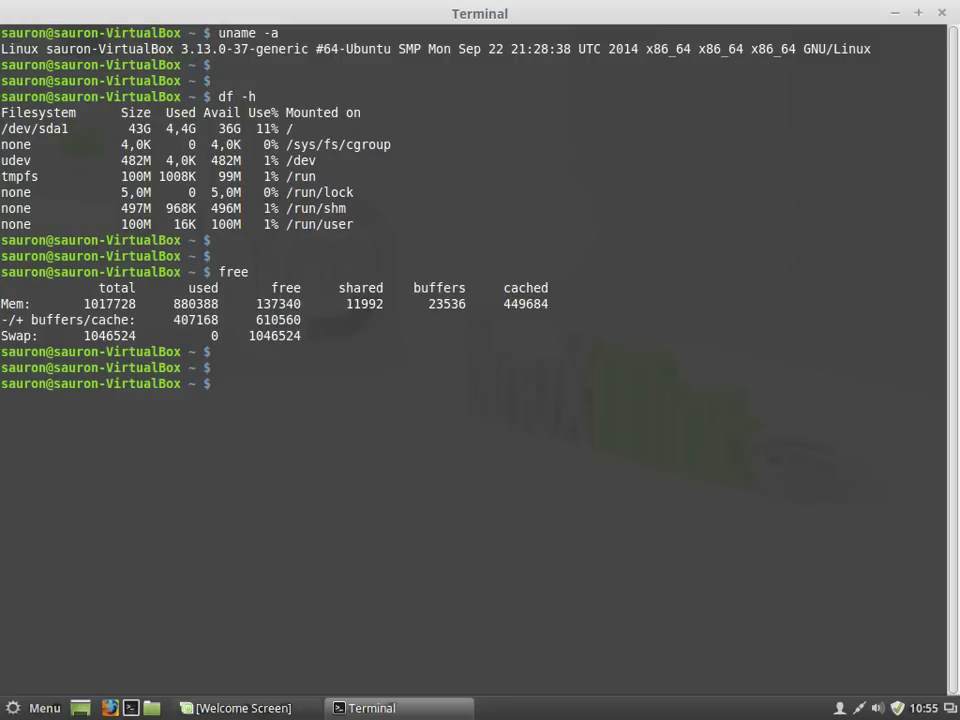
- Run top to view the running processes, and quit it
{"action": "type", "text": "top"}
{"action": "key", "text": "Return"}
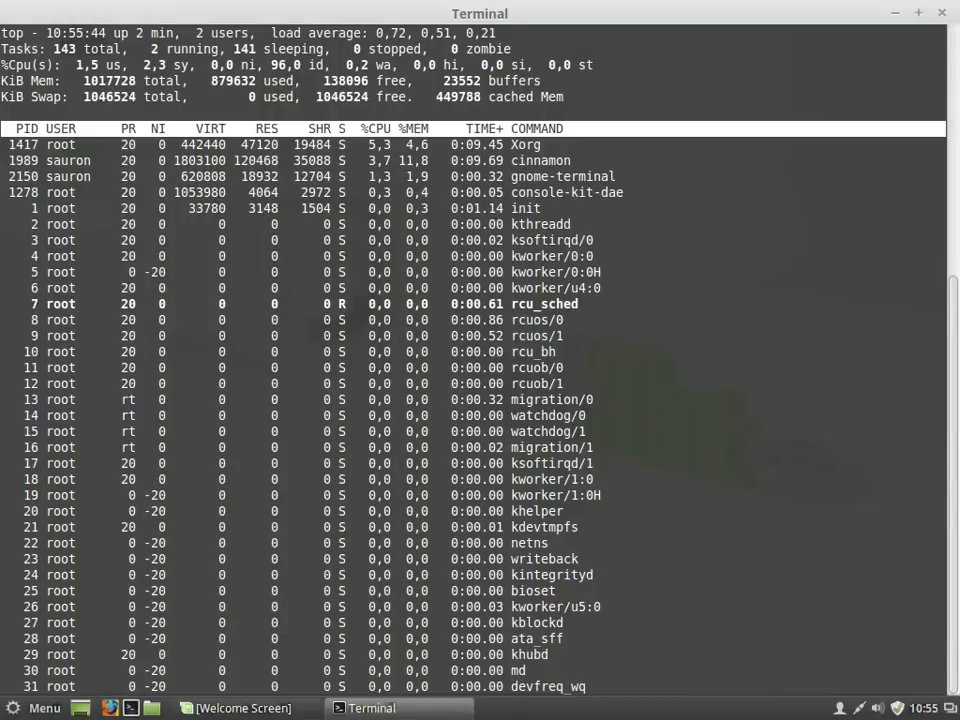
{"action": "key", "text": "q"}
- Close the Terminal session with the exit command
{"action": "key", "text": "Return"}
{"action": "key", "text": "Return"}
{"action": "key", "text": "Return"}
{"action": "type", "text": "exit"}
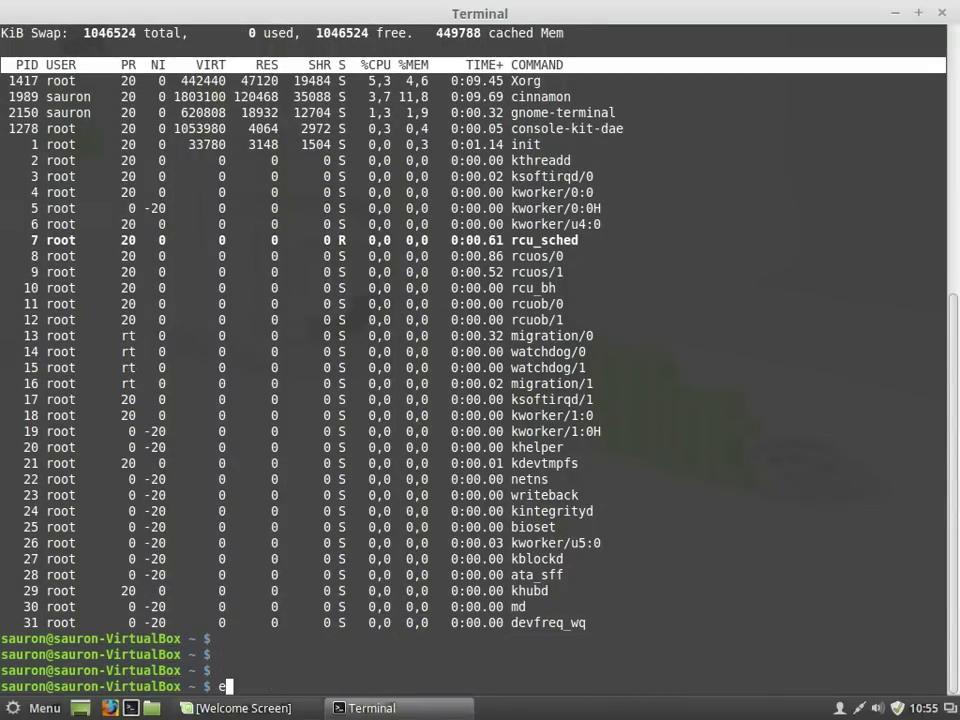
{"action": "key", "text": "Return"}
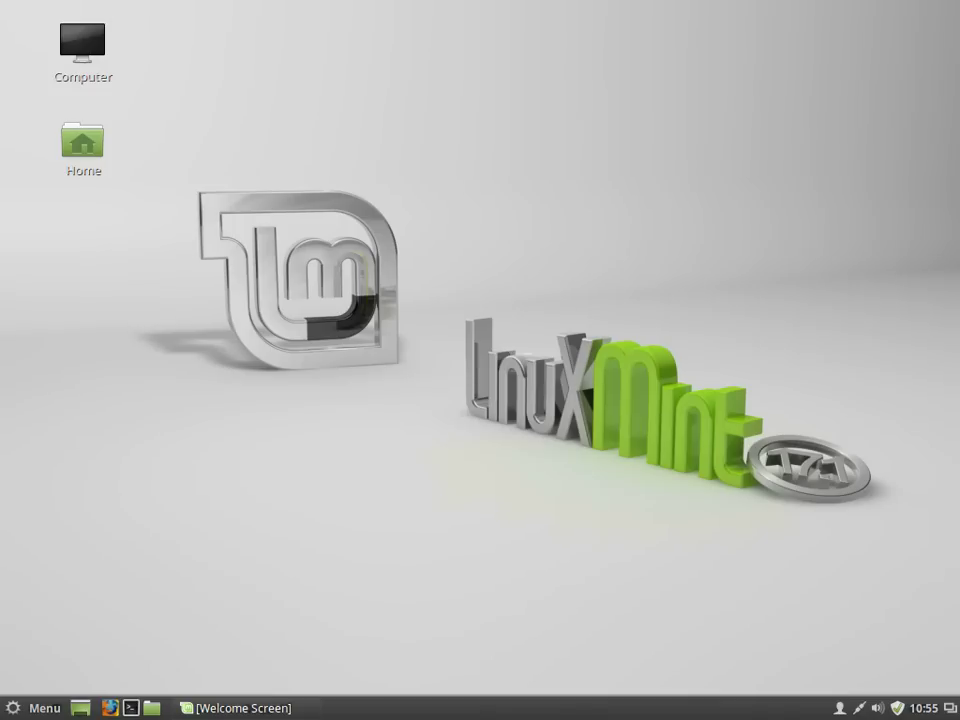
- Look through the Accessories applications and open Disks
{"action": "left_click", "coordinate": [35, 708]}
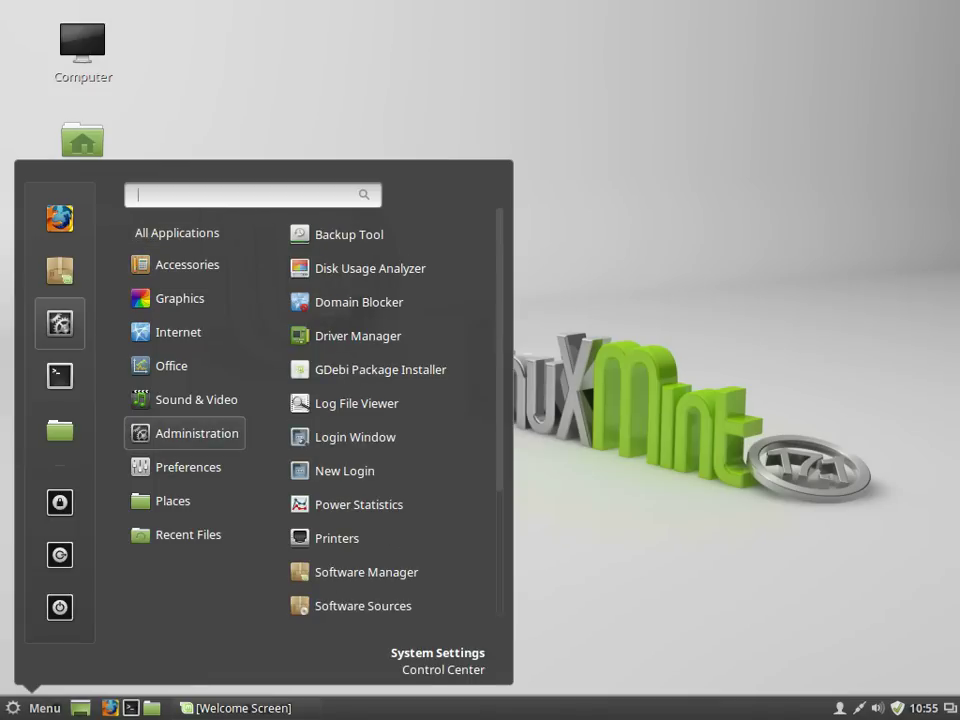
{"action": "key", "text": "Up"}
{"action": "key", "text": "Up"}
{"action": "key", "text": "Up"}
{"action": "key", "text": "Up"}
{"action": "key", "text": "Up"}
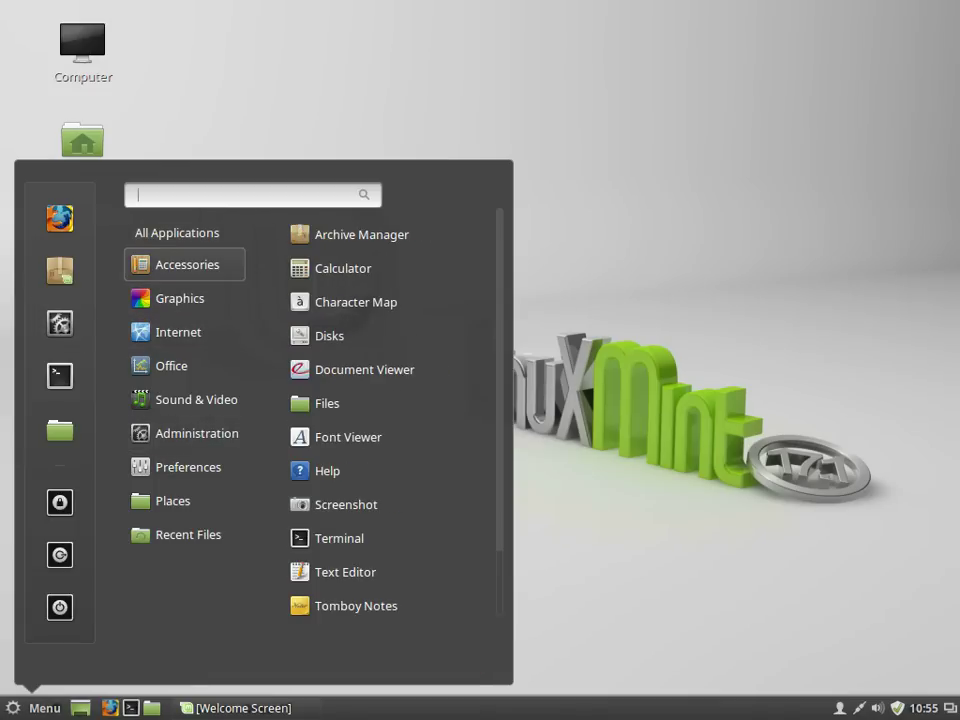
{"action": "left_click_drag", "start_coordinate": [499, 302], "coordinate": [499, 365]}
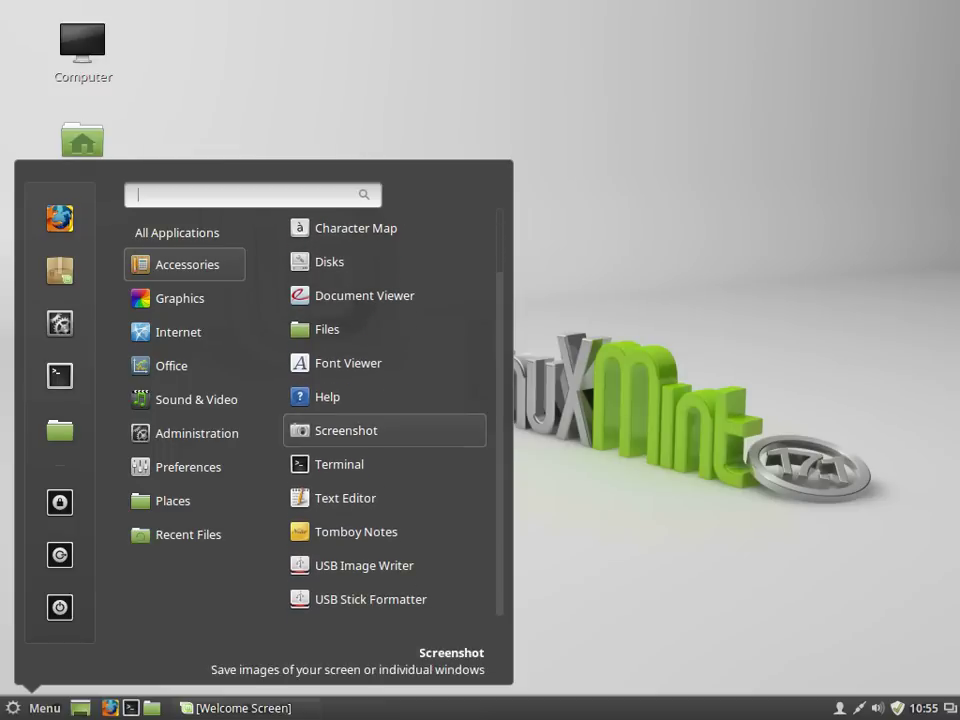
{"action": "scroll", "coordinate": [360, 420], "scroll_direction": "up", "scroll_amount": 2}
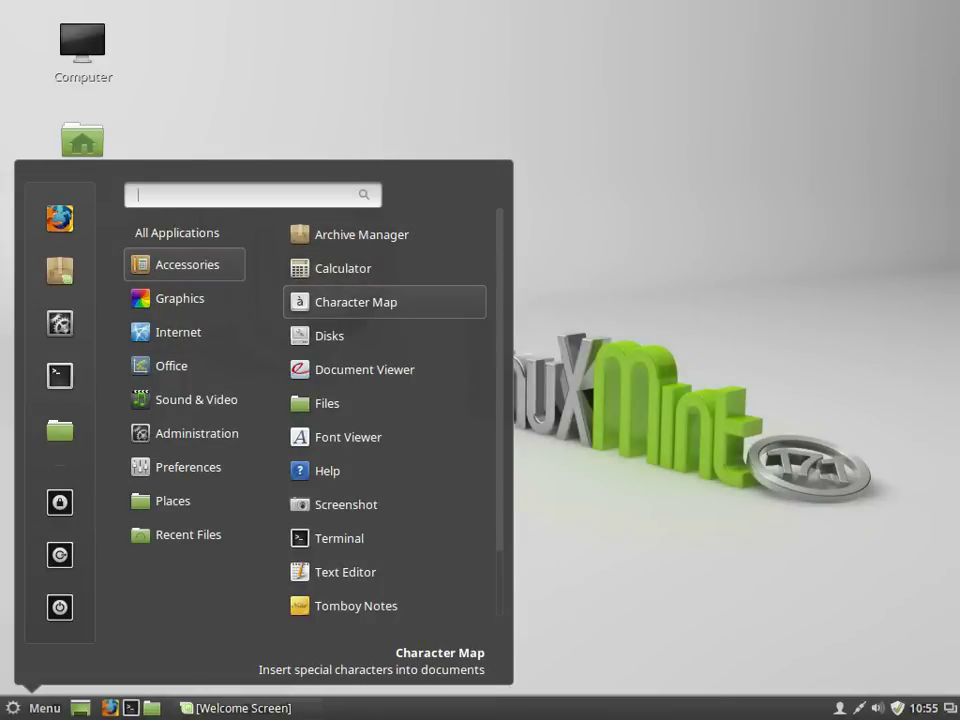
{"action": "mouse_move", "coordinate": [184, 298]}
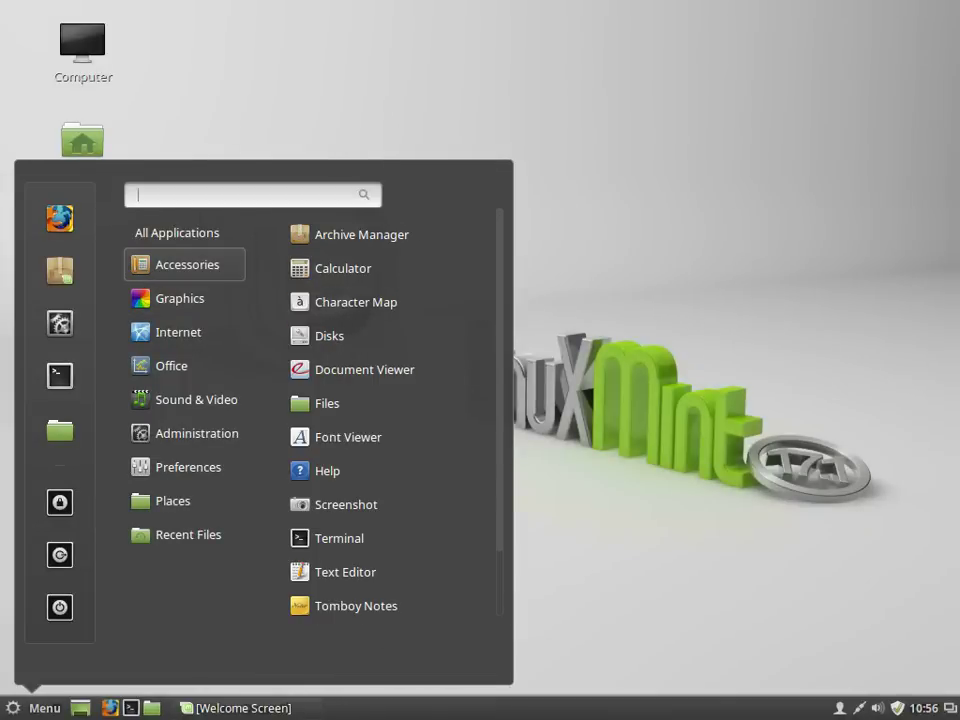
{"action": "left_click", "coordinate": [354, 335]}
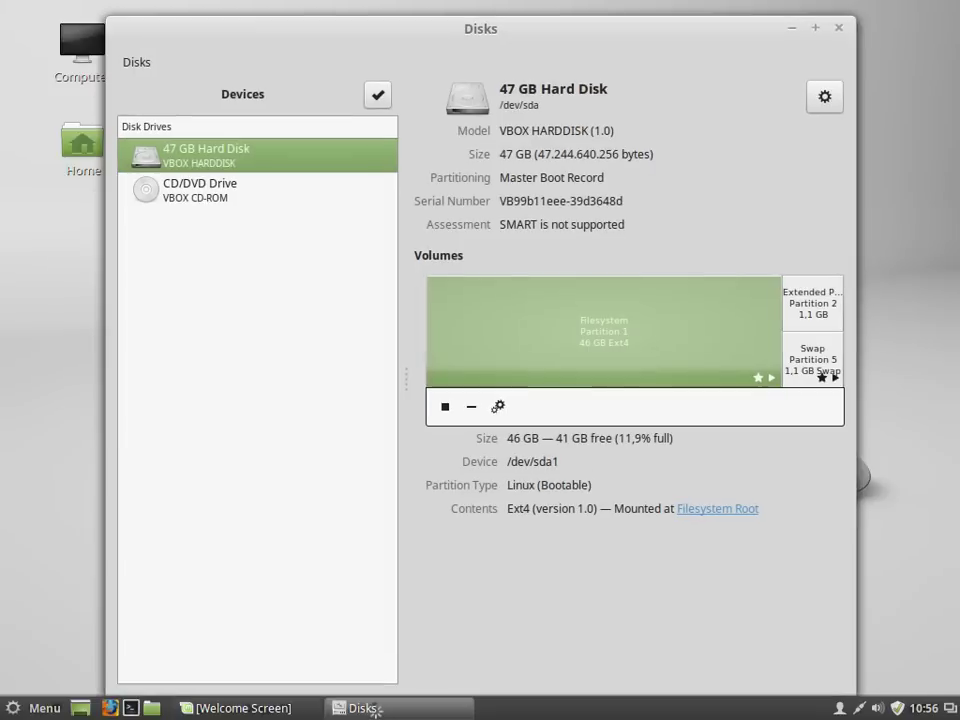
- Examine the hard disk's extended, swap and Ext4 filesystem partitions and the actions available for the drive
{"action": "left_click", "coordinate": [812, 303]}
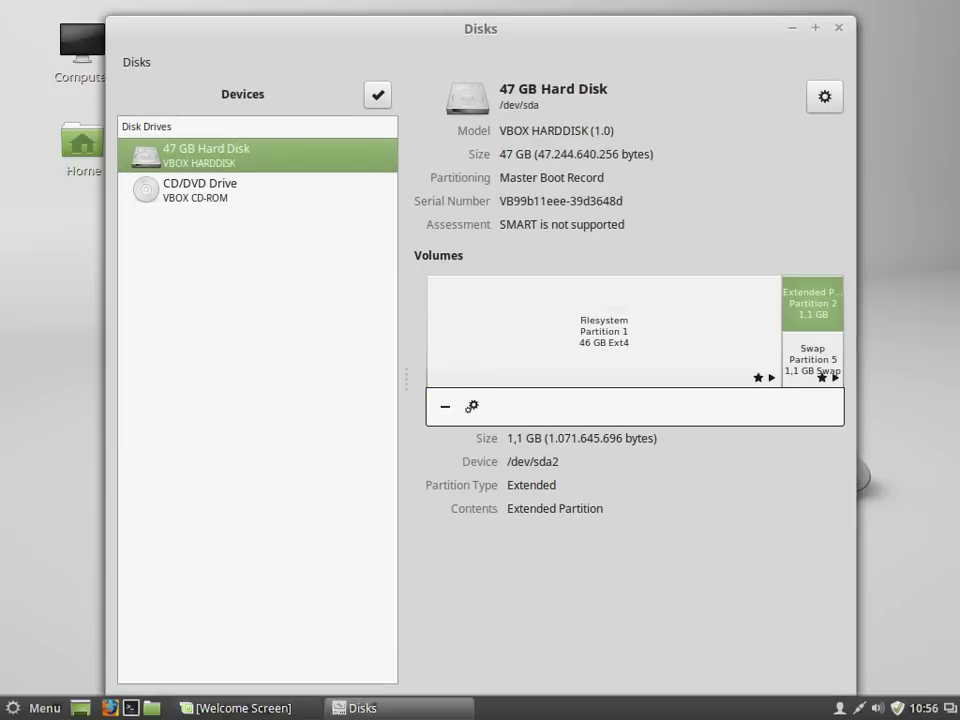
{"action": "left_click", "coordinate": [812, 359]}
{"action": "left_click", "coordinate": [603, 331]}
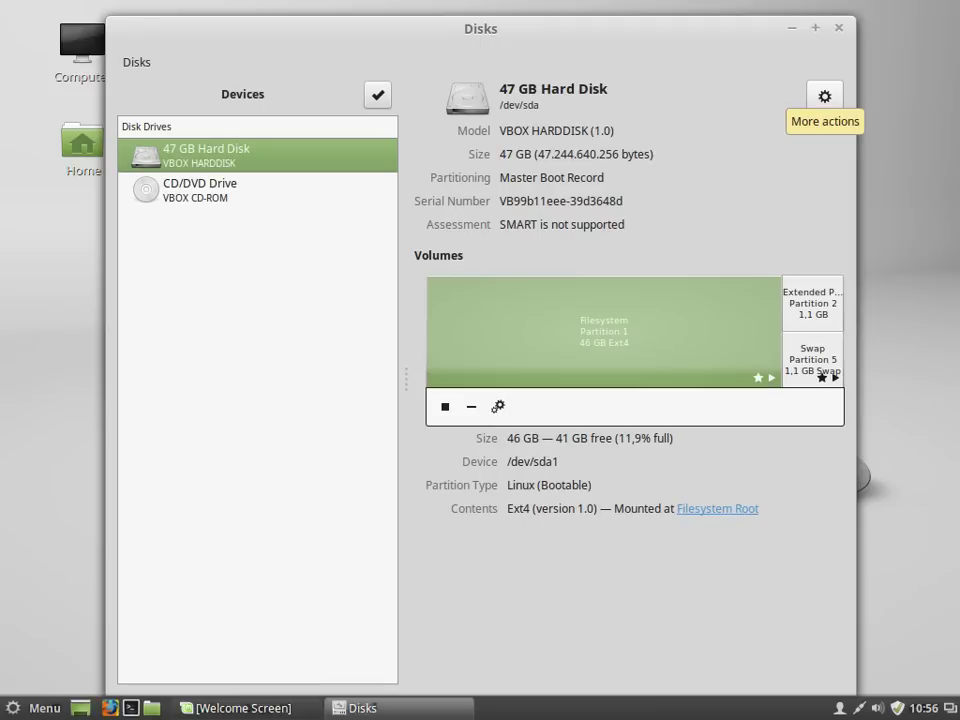
{"action": "left_click", "coordinate": [824, 96]}
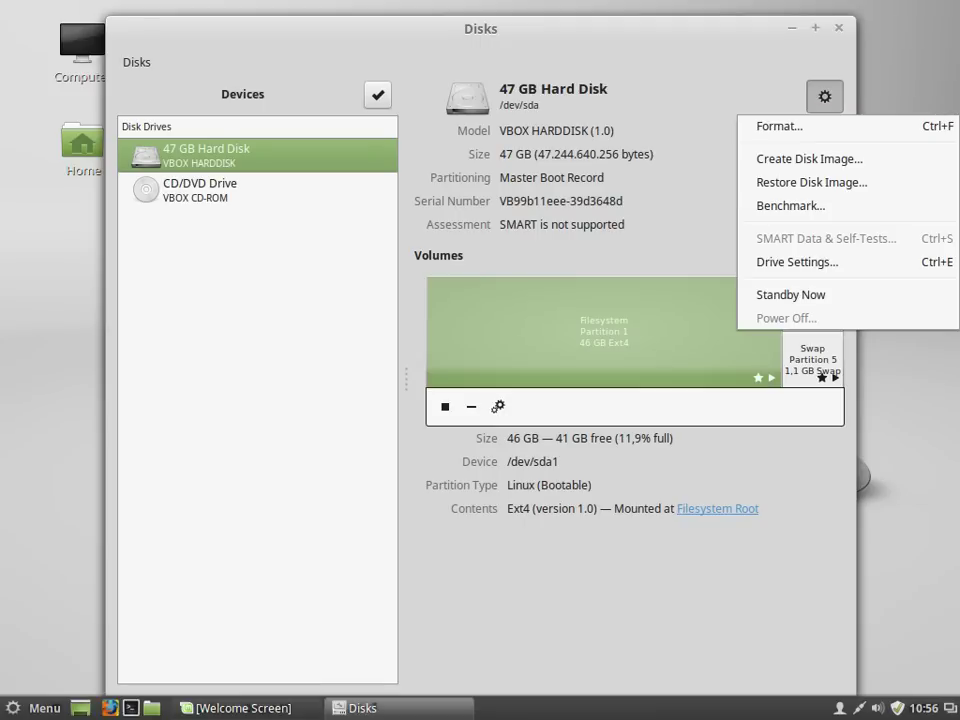
{"action": "key", "text": "Escape"}
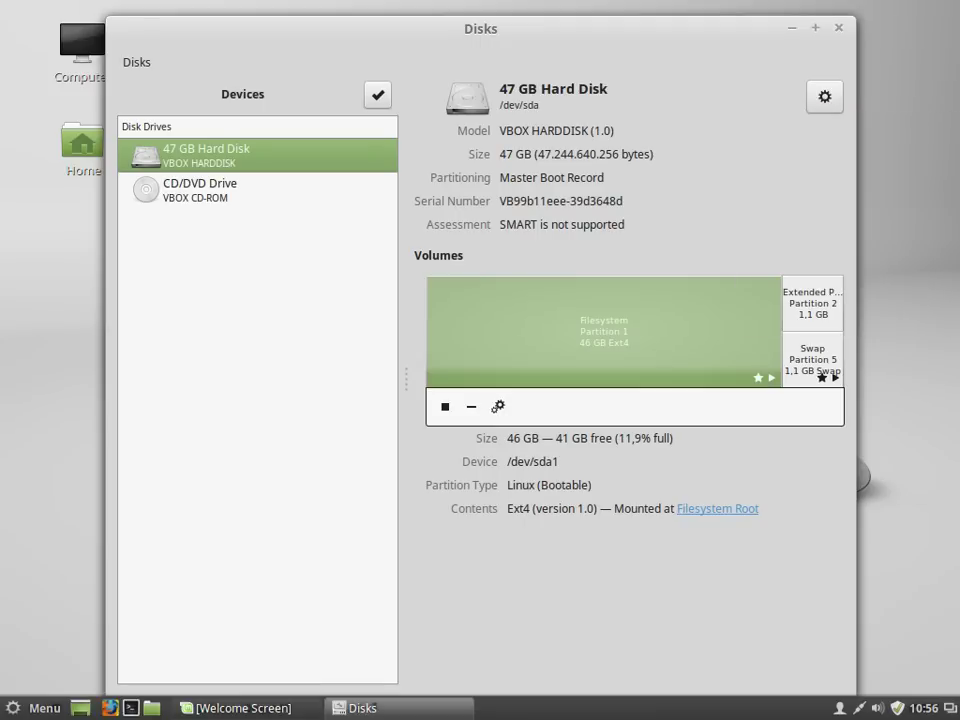
- Quit the Disks utility
{"action": "key", "text": "F10"}
{"action": "key", "text": "Down"}
{"action": "key", "text": "Down"}
{"action": "key", "text": "Down"}
{"action": "key", "text": "Down"}
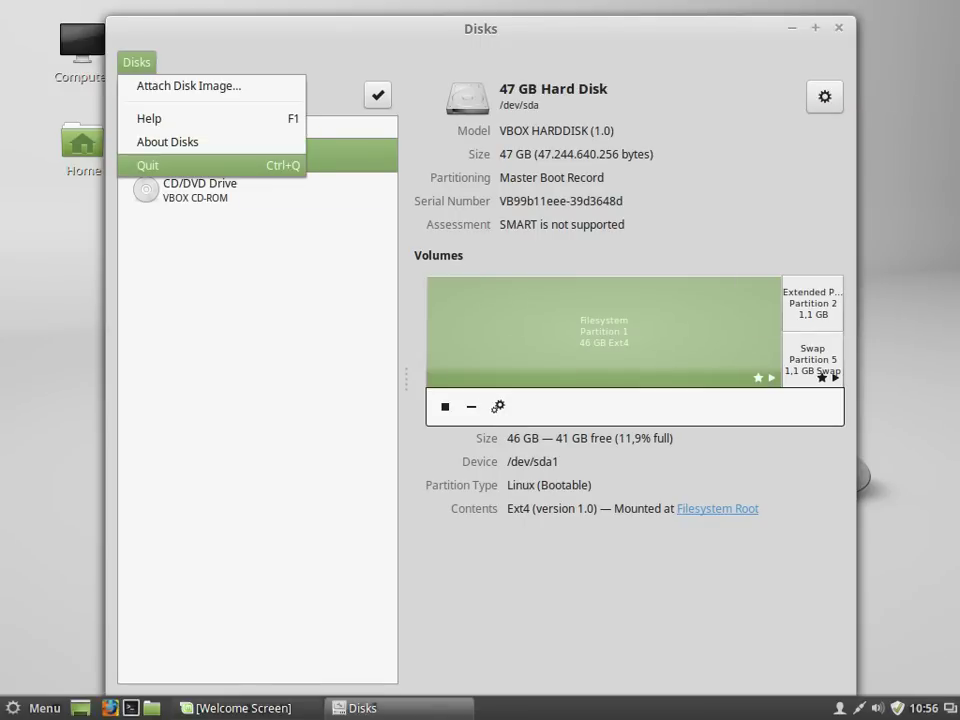
{"action": "key", "text": "Return"}
- Browse the installed Graphics, Internet, Office, and Sound & Video applications
{"action": "left_click", "coordinate": [35, 707]}
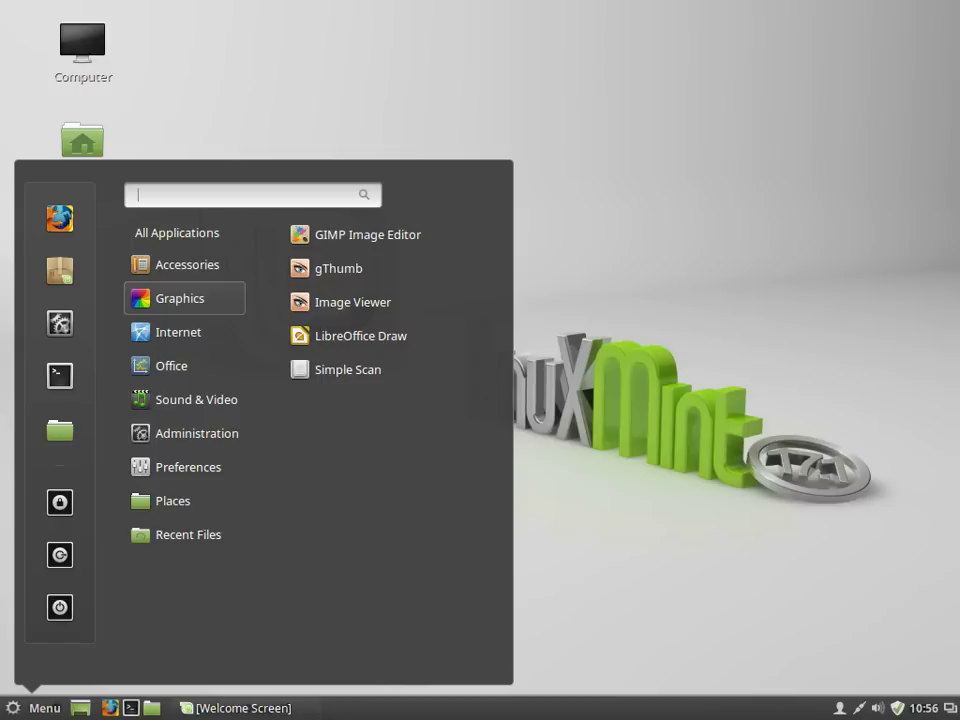
{"action": "key", "text": "Down"}
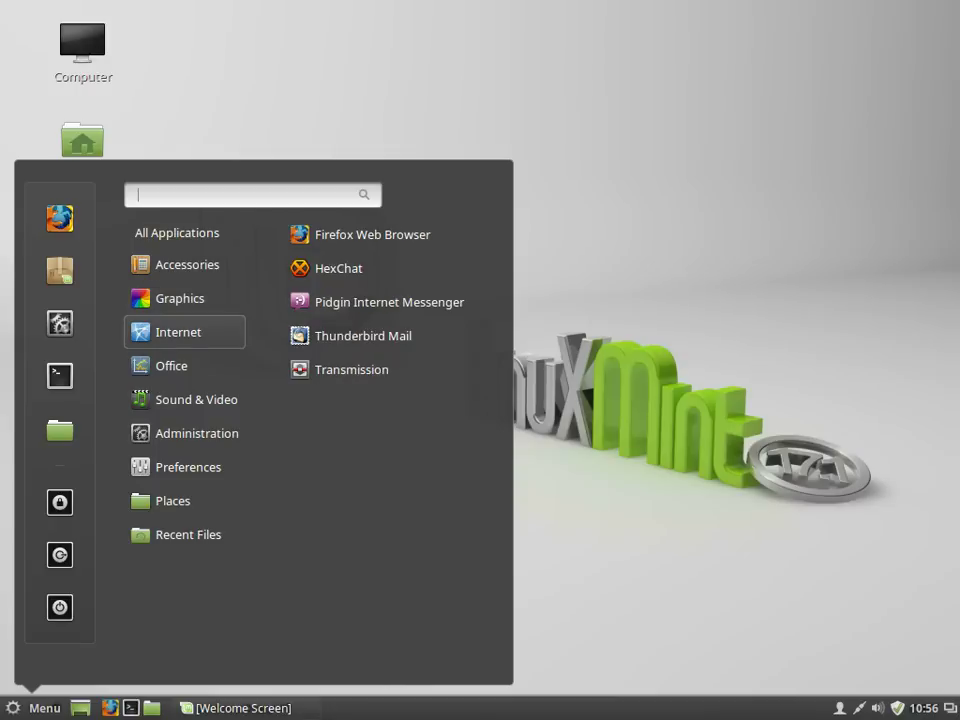
{"action": "key", "text": "Down"}
{"action": "key", "text": "Down"}
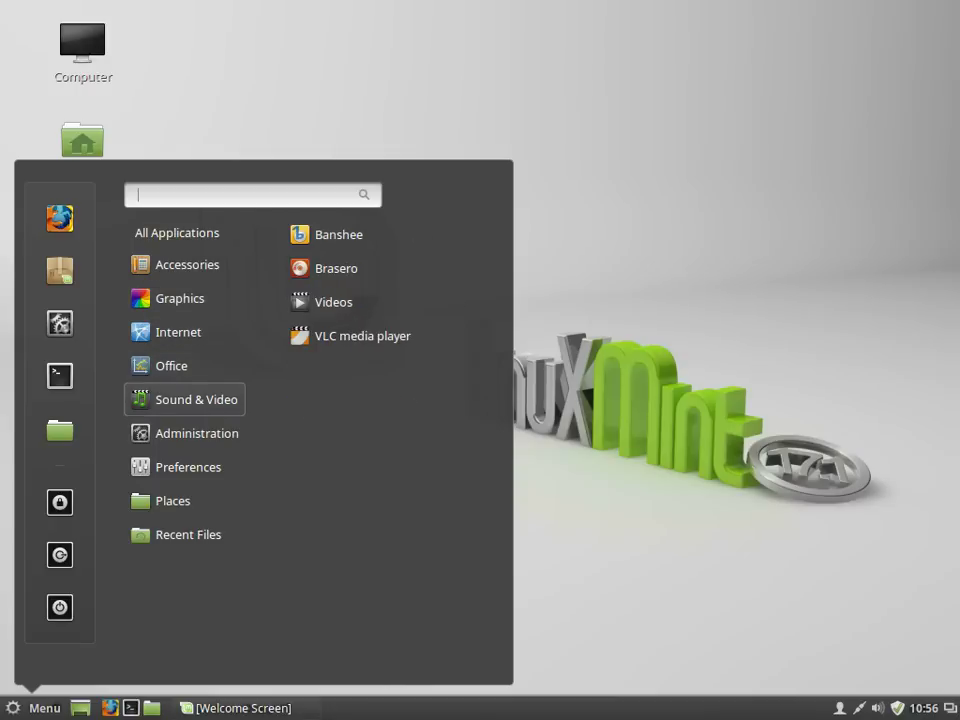
{"action": "key", "text": "Up"}
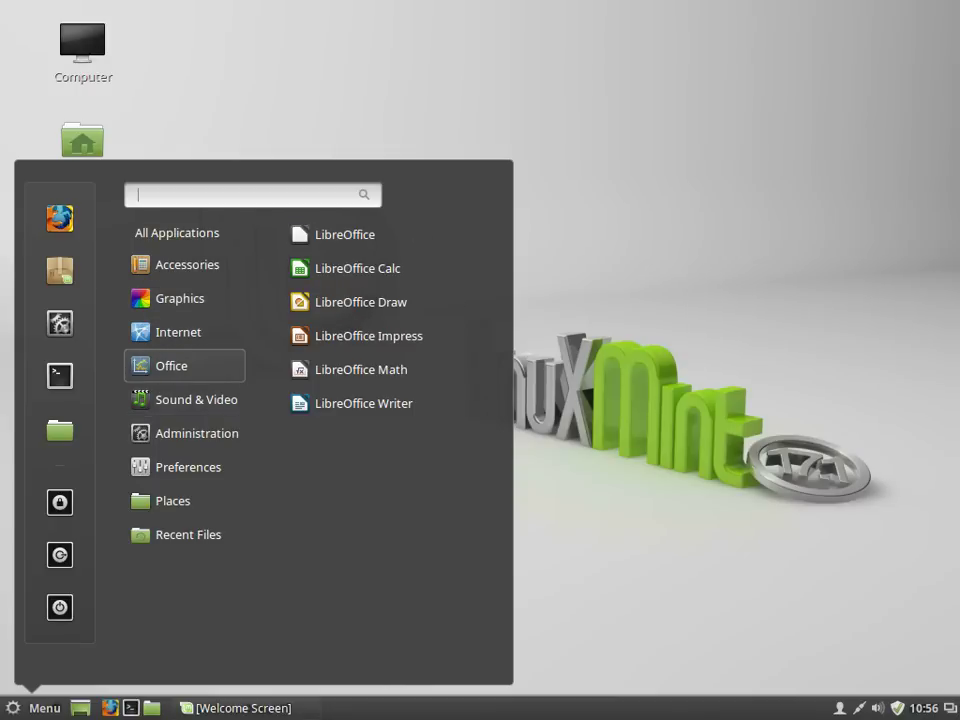
{"action": "key", "text": "Down"}
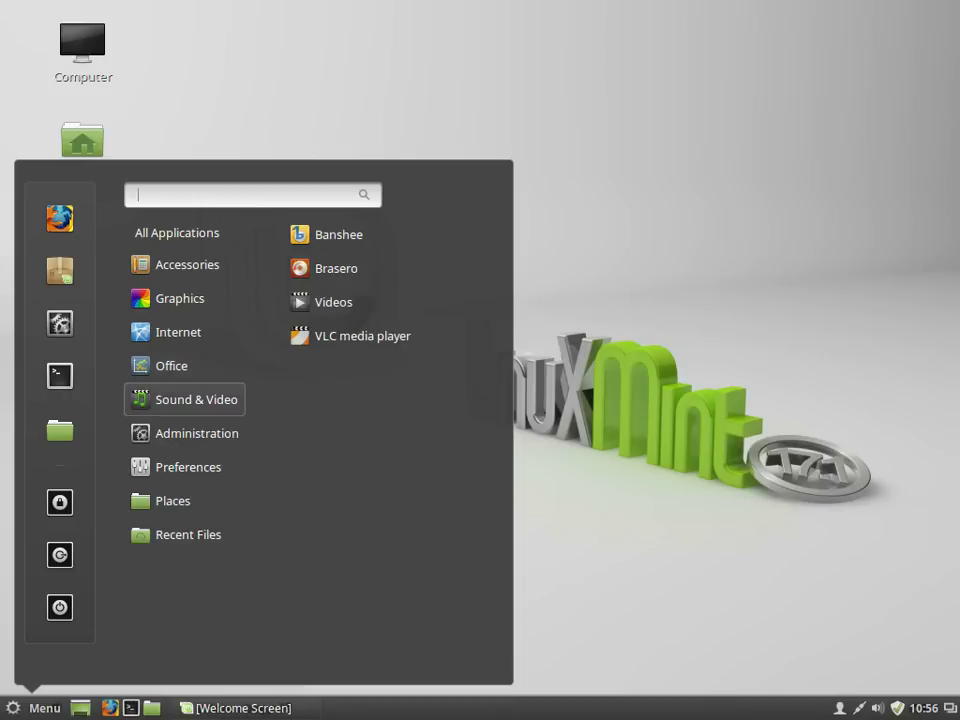
{"action": "key", "text": "Down"}
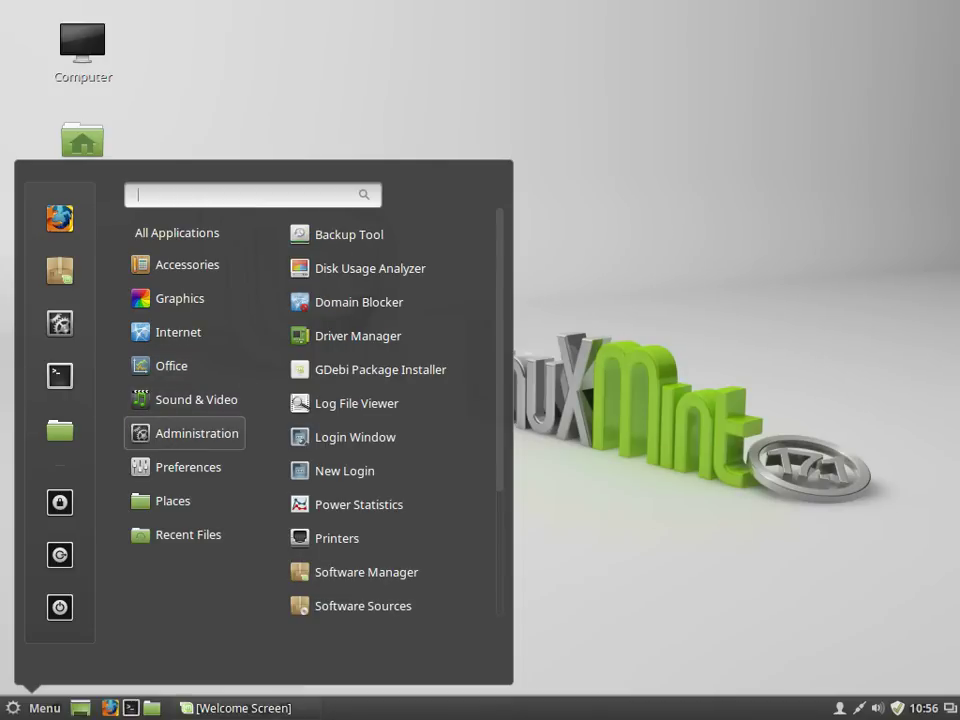
- Open Driver Manager from the Administration applications, authenticating with the account password
{"action": "key", "text": "Right"}
{"action": "key", "text": "Down"}
{"action": "key", "text": "Down"}
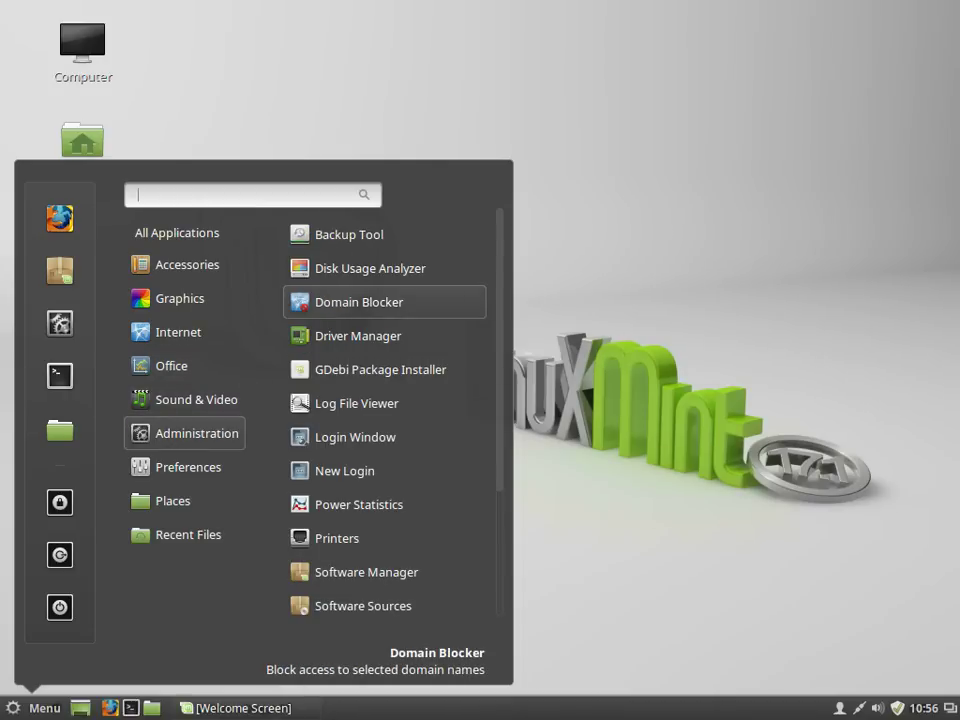
{"action": "key", "text": "Down"}
{"action": "key", "text": "Left"}
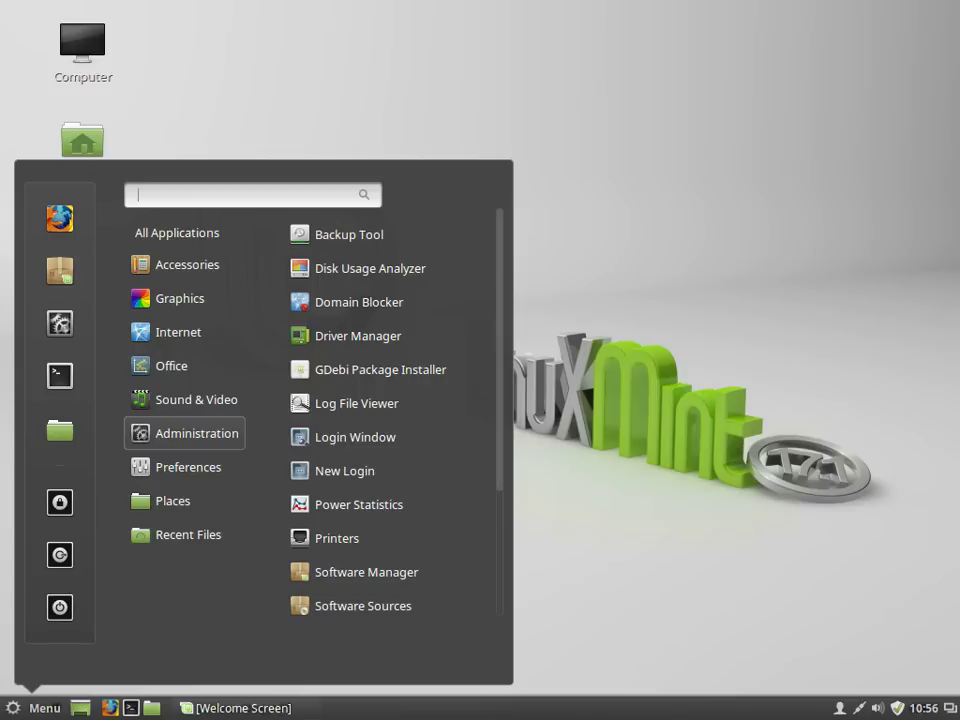
{"action": "scroll", "coordinate": [390, 420], "scroll_direction": "down", "scroll_amount": 1}
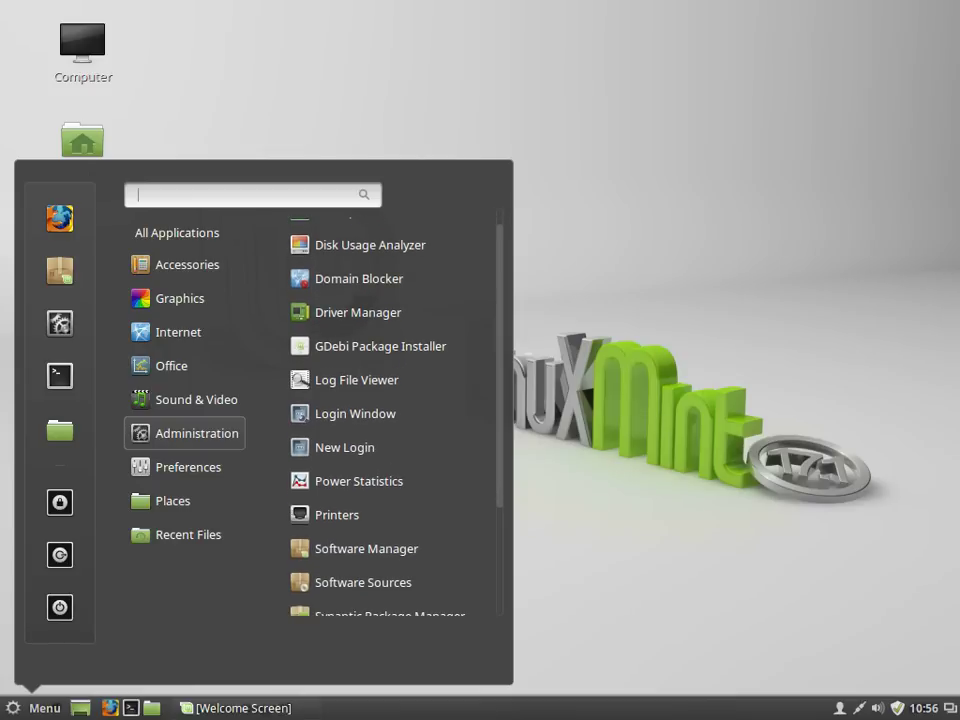
{"action": "key", "text": "Right"}
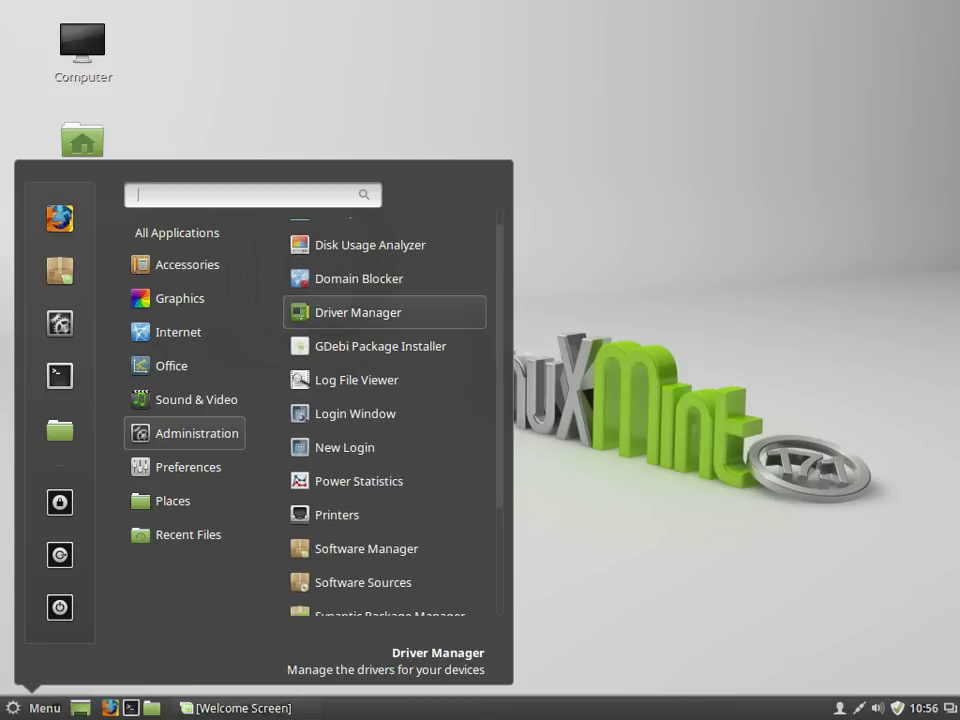
{"action": "key", "text": "Return"}
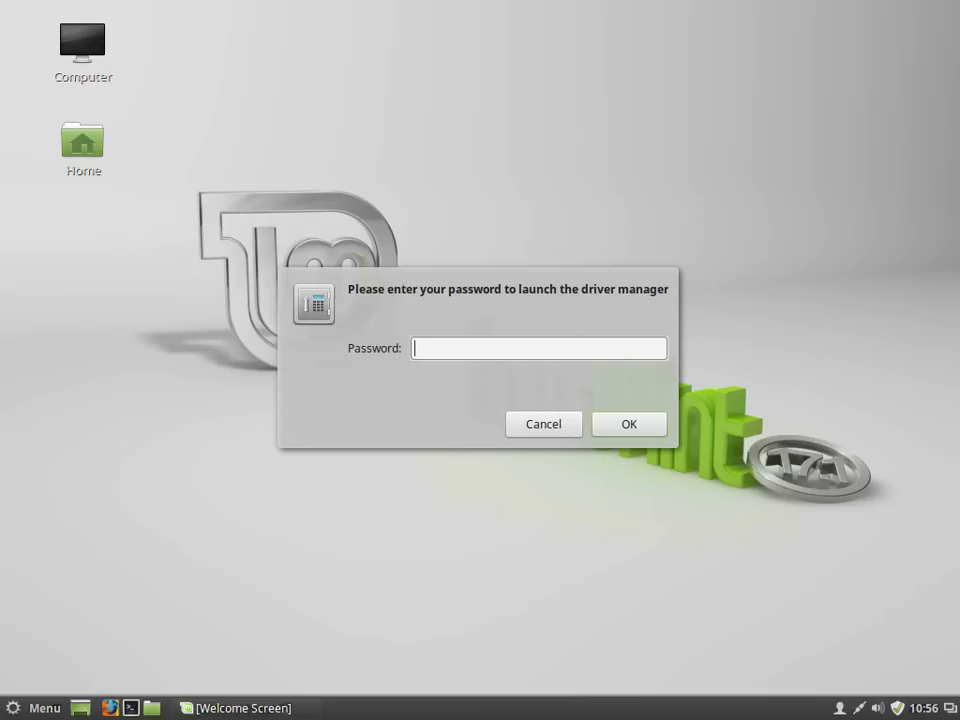
{"action": "type", "text": "••••••"}
{"action": "key", "text": "Return"}
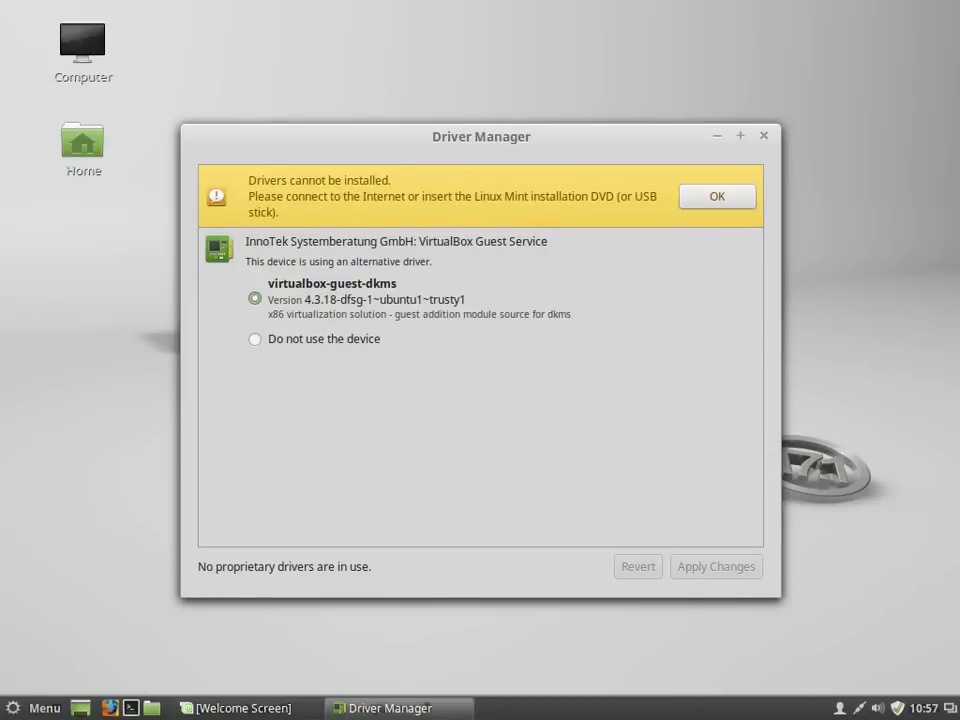
- Close Driver Manager and open GDebi Package Installer from the Administration applications
{"action": "left_click", "coordinate": [763, 135]}
{"action": "left_click", "coordinate": [34, 707]}
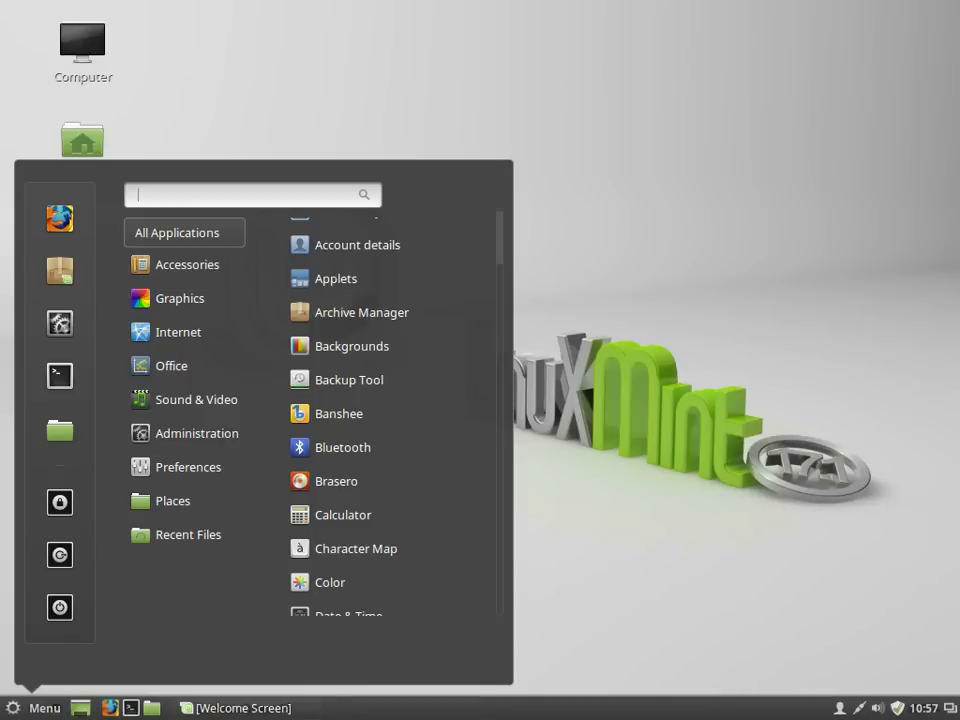
{"action": "mouse_move", "coordinate": [184, 365]}
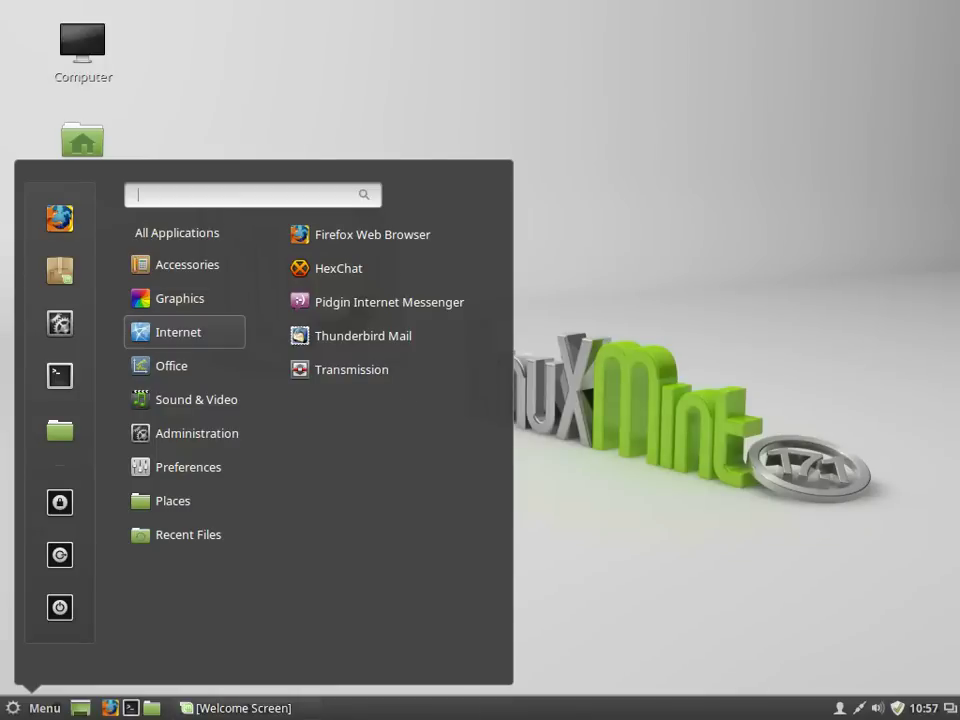
{"action": "mouse_move", "coordinate": [184, 433]}
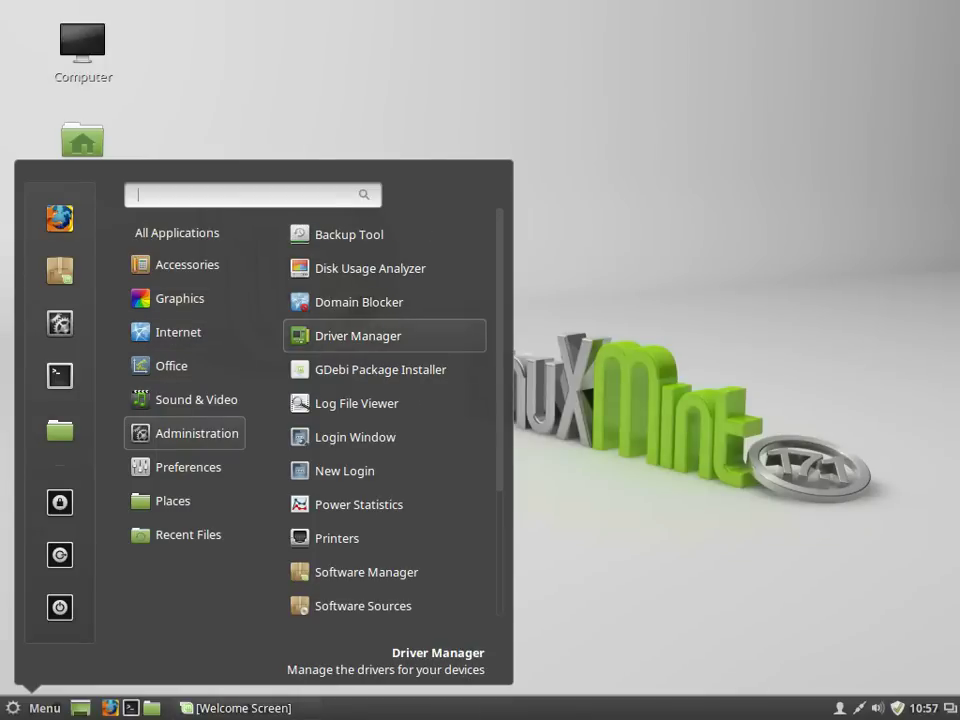
{"action": "left_click", "coordinate": [380, 369]}
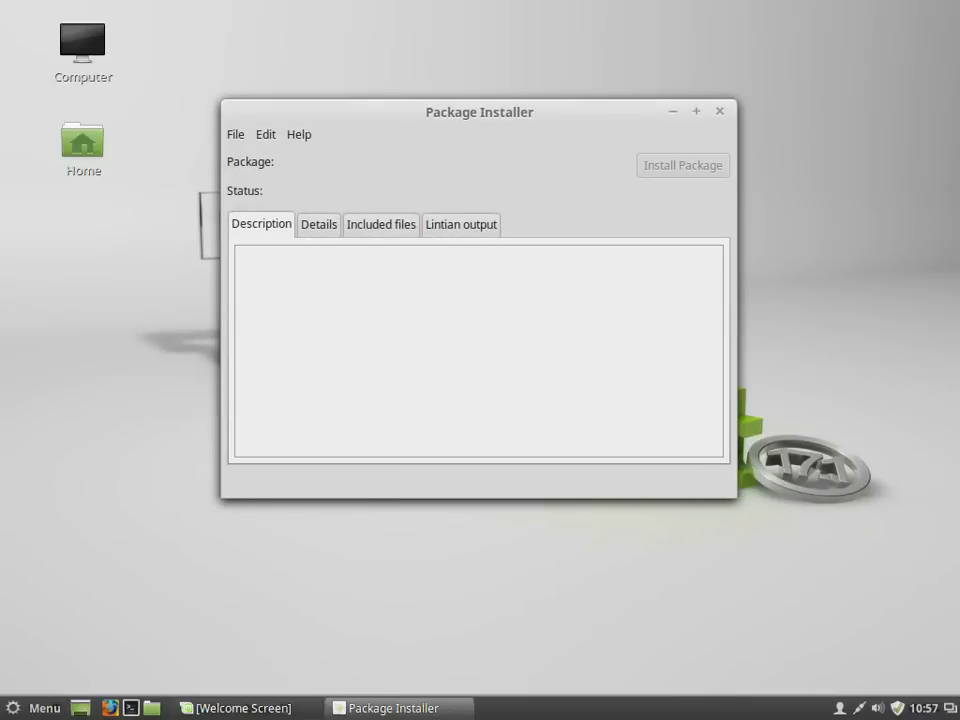
- View the Package Installer's Details, Included files and Lintian output pages, and quit the program
{"action": "left_click", "coordinate": [319, 224]}
{"action": "left_click", "coordinate": [381, 224]}
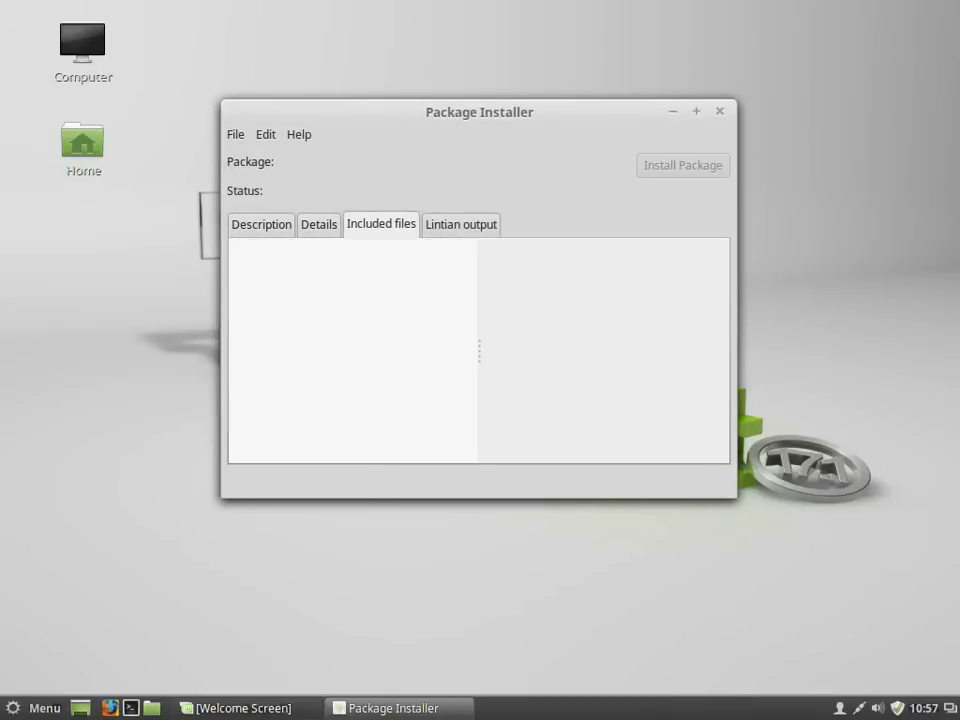
{"action": "left_click", "coordinate": [461, 224]}
{"action": "left_click", "coordinate": [235, 134]}
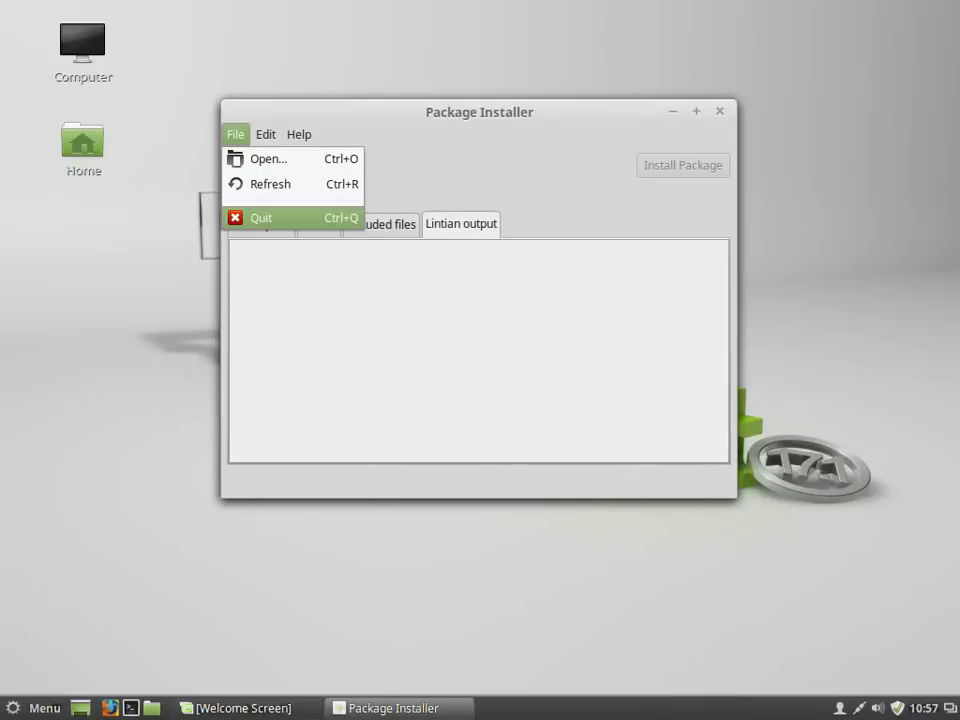
{"action": "left_click", "coordinate": [261, 218]}
- Open Log File Viewer from the Administration applications and maximize its window
{"action": "left_click", "coordinate": [35, 707]}
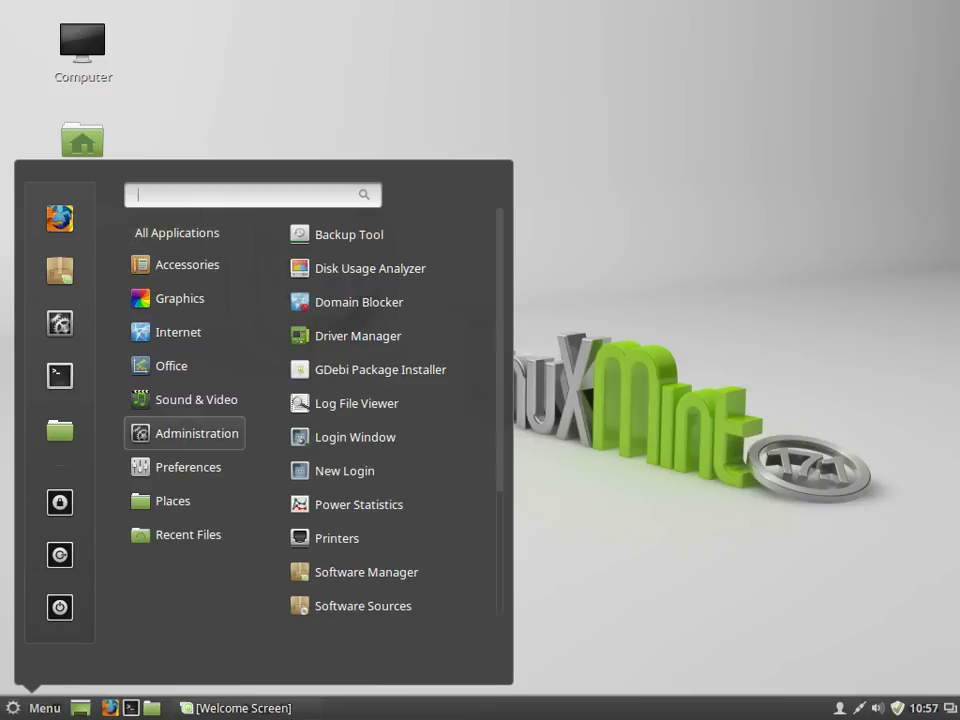
{"action": "key", "text": "Down"}
{"action": "key", "text": "Down"}
{"action": "key", "text": "Down"}
{"action": "key", "text": "Right"}
{"action": "key", "text": "Down"}
{"action": "key", "text": "Down"}
{"action": "key", "text": "Down"}
{"action": "key", "text": "Down"}
{"action": "key", "text": "Down"}
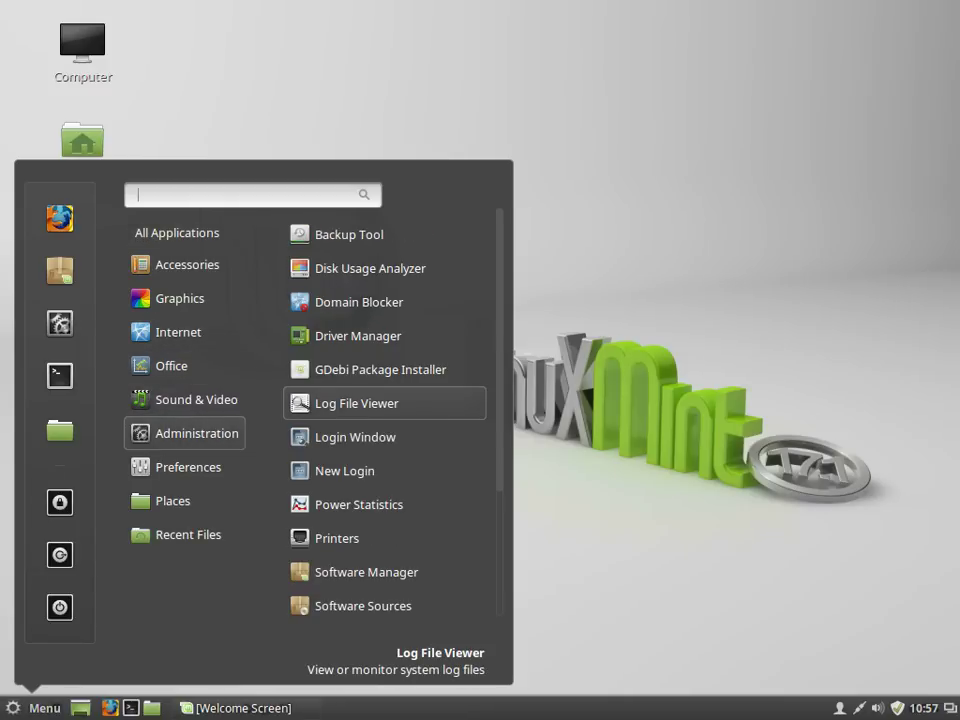
{"action": "key", "text": "Return"}
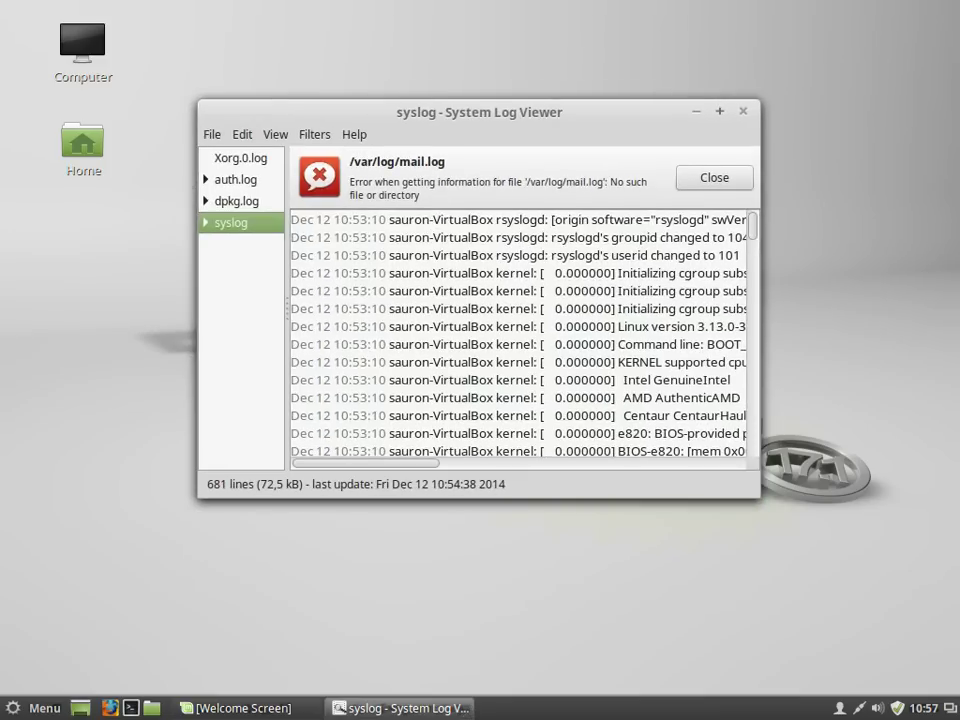
{"action": "key", "text": "alt+F10"}
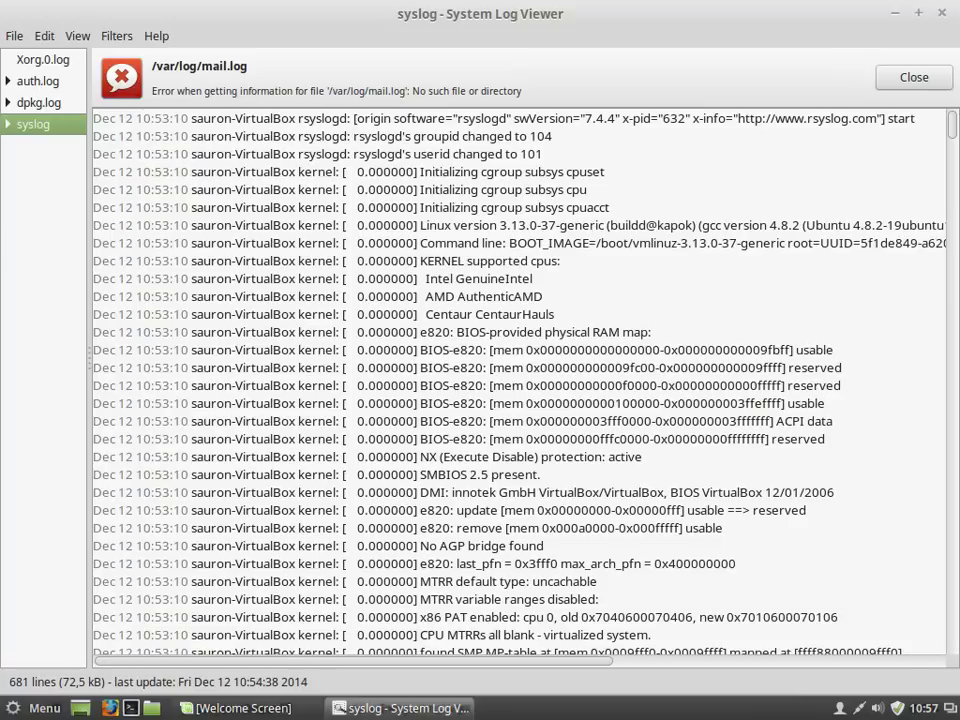
- Look through the syslog, the Friday, 12 Dec entries of auth.log, and dpkg.log, and close the log viewer
{"action": "scroll", "coordinate": [520, 385], "scroll_direction": "down", "scroll_amount": 3}
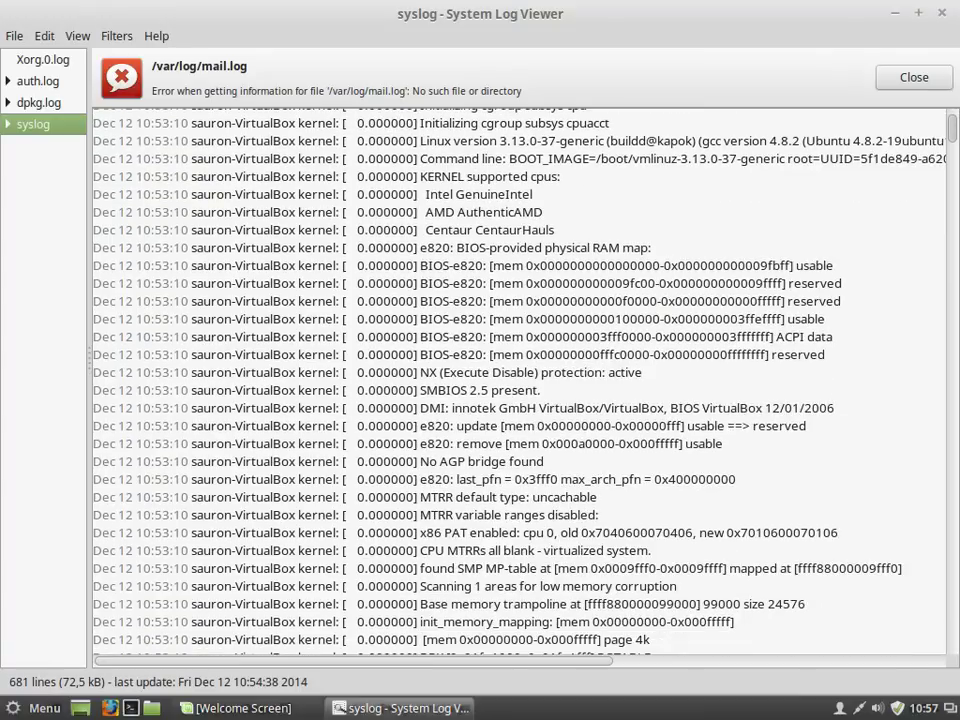
{"action": "scroll", "coordinate": [520, 385], "scroll_direction": "down", "scroll_amount": 15}
{"action": "scroll", "coordinate": [520, 385], "scroll_direction": "up", "scroll_amount": 1}
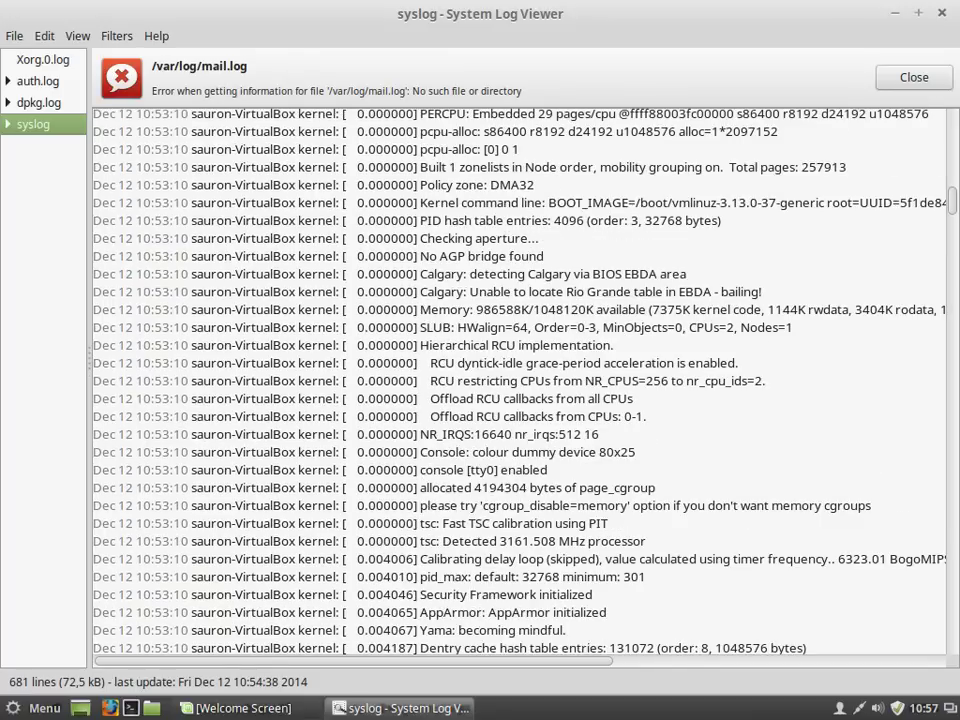
{"action": "left_click", "coordinate": [38, 81]}
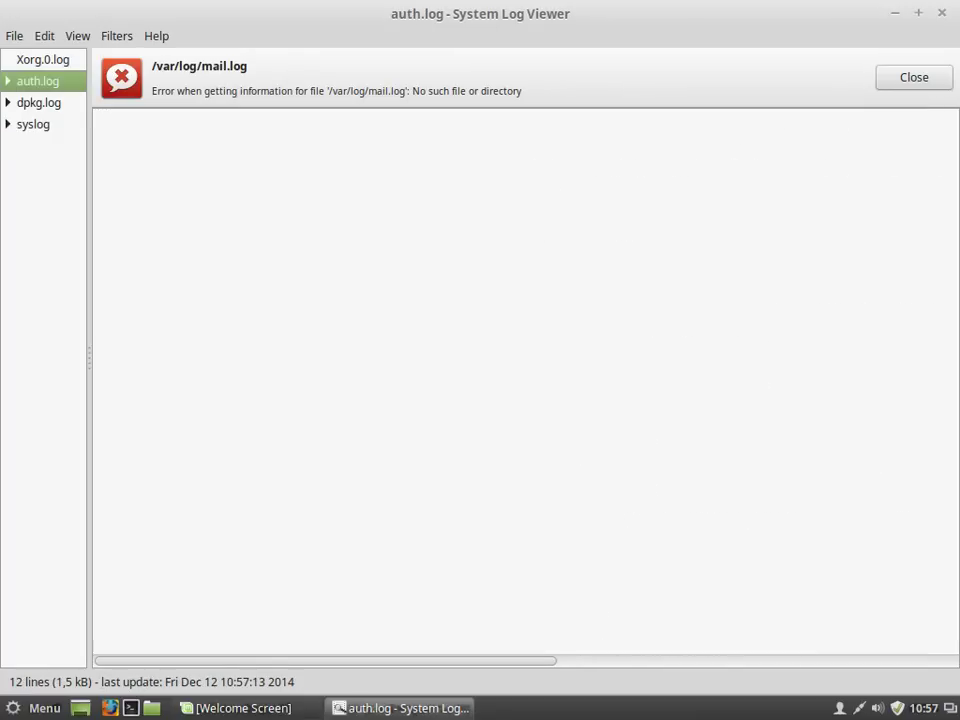
{"action": "left_click", "coordinate": [39, 102]}
{"action": "left_click", "coordinate": [38, 81]}
{"action": "left_click", "coordinate": [8, 81]}
{"action": "left_click", "coordinate": [65, 102]}
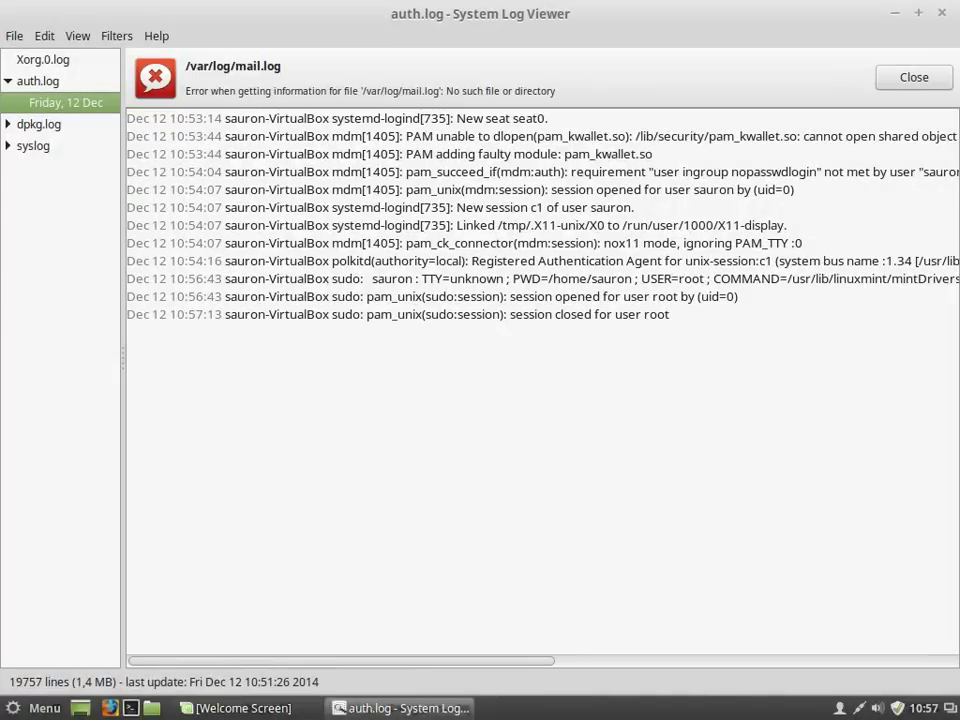
{"action": "left_click", "coordinate": [39, 124]}
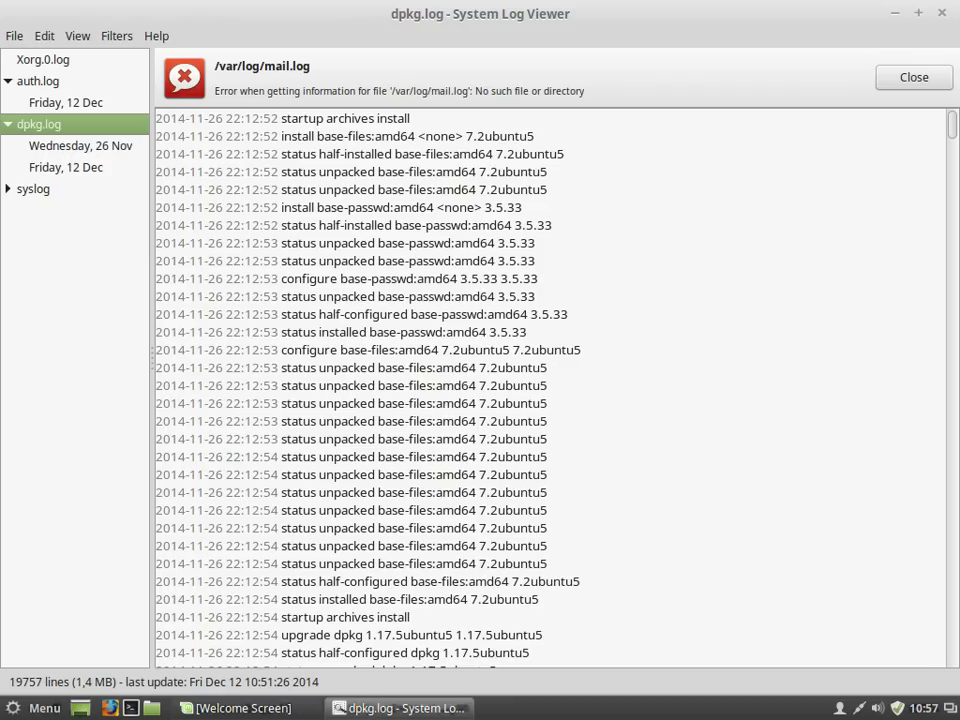
{"action": "left_click", "coordinate": [941, 13]}
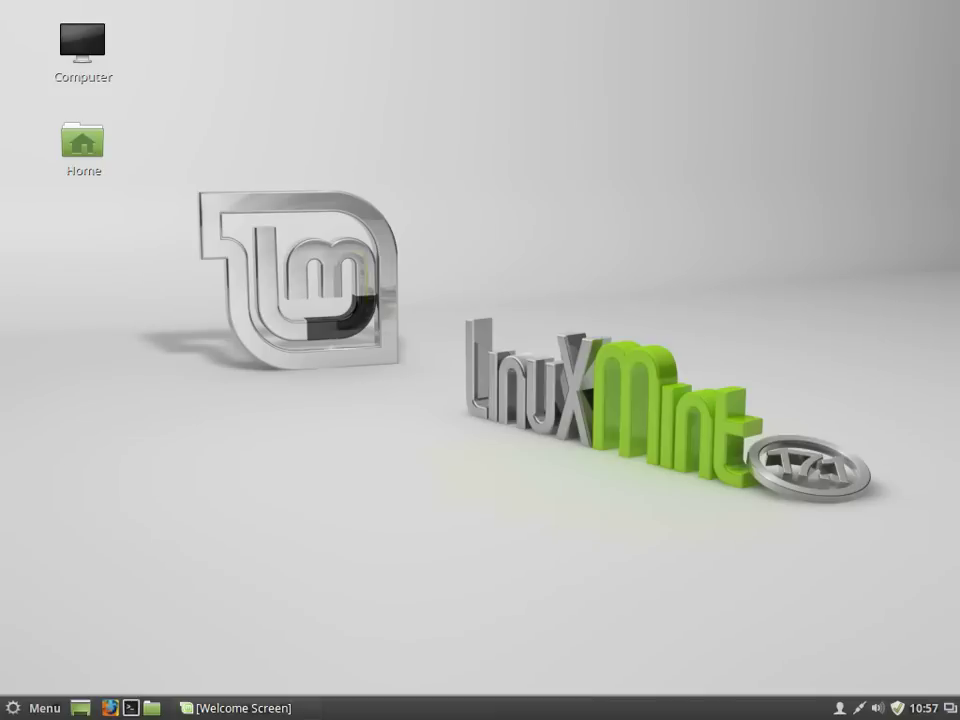
- Open Software Manager from the Administration applications, authenticating with the account password, and reposition its window on the desktop
{"action": "left_click", "coordinate": [38, 707]}
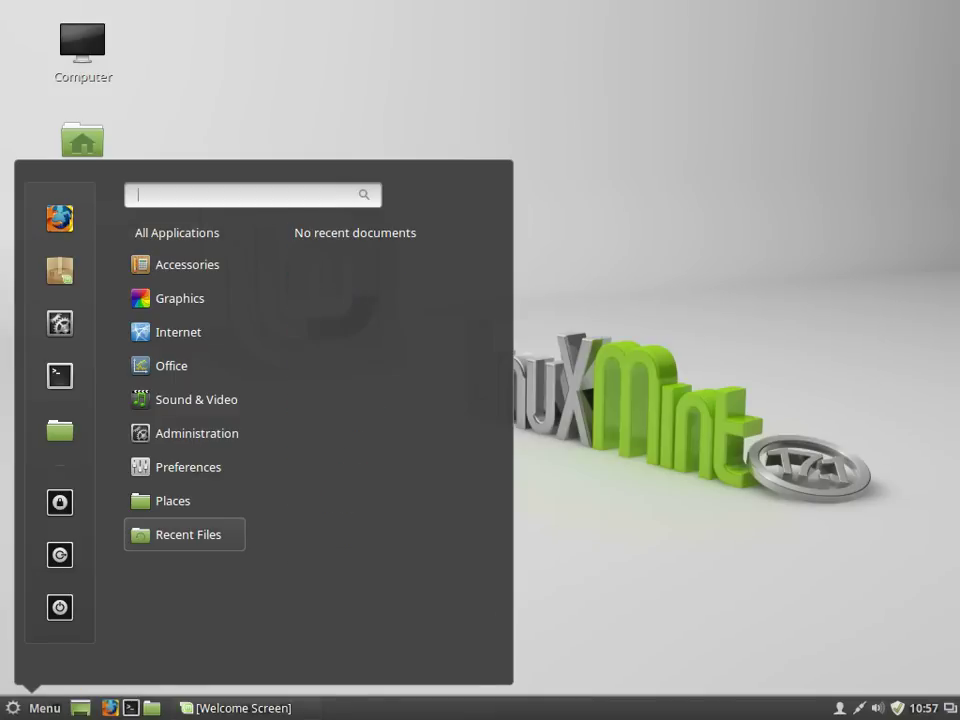
{"action": "mouse_move", "coordinate": [185, 433]}
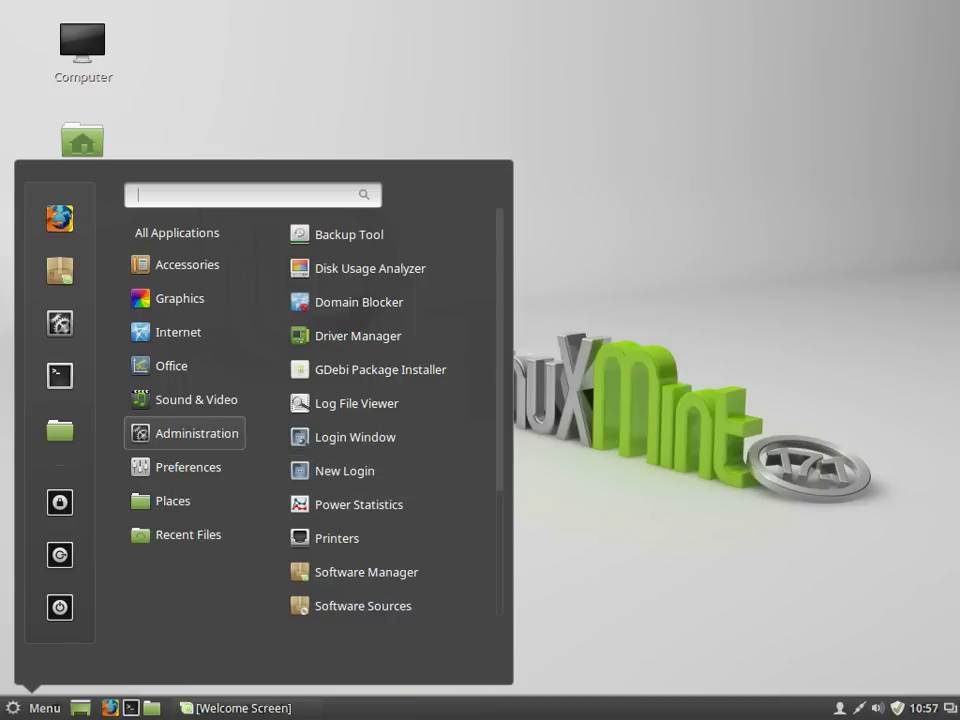
{"action": "scroll", "coordinate": [385, 560], "scroll_direction": "down", "scroll_amount": 5}
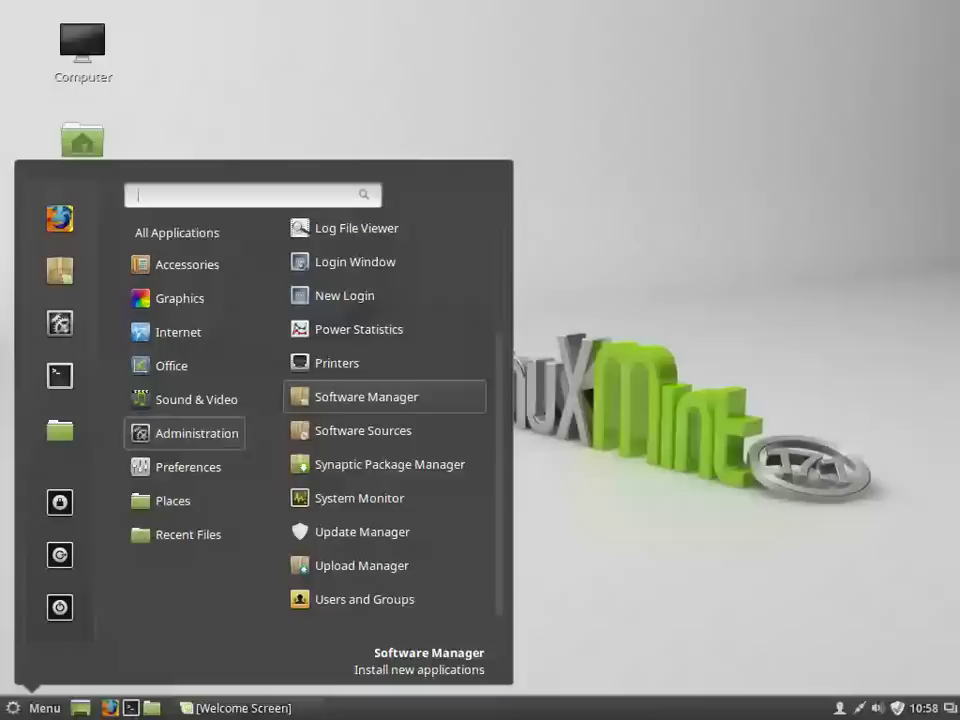
{"action": "left_click", "coordinate": [366, 397]}
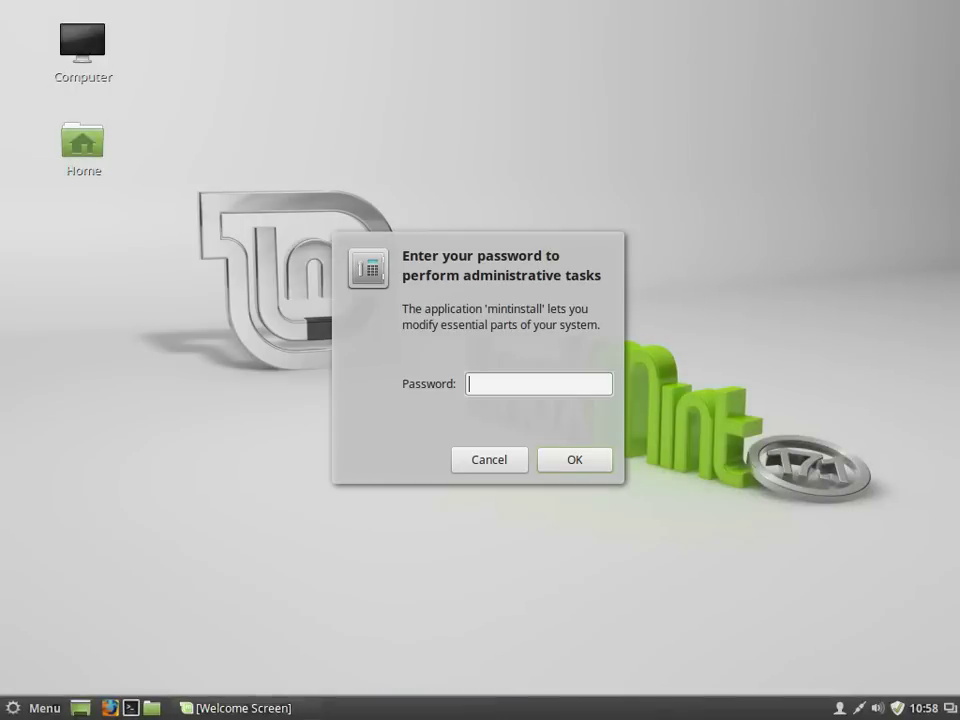
{"action": "type", "text": "******"}
{"action": "key", "text": "Return"}
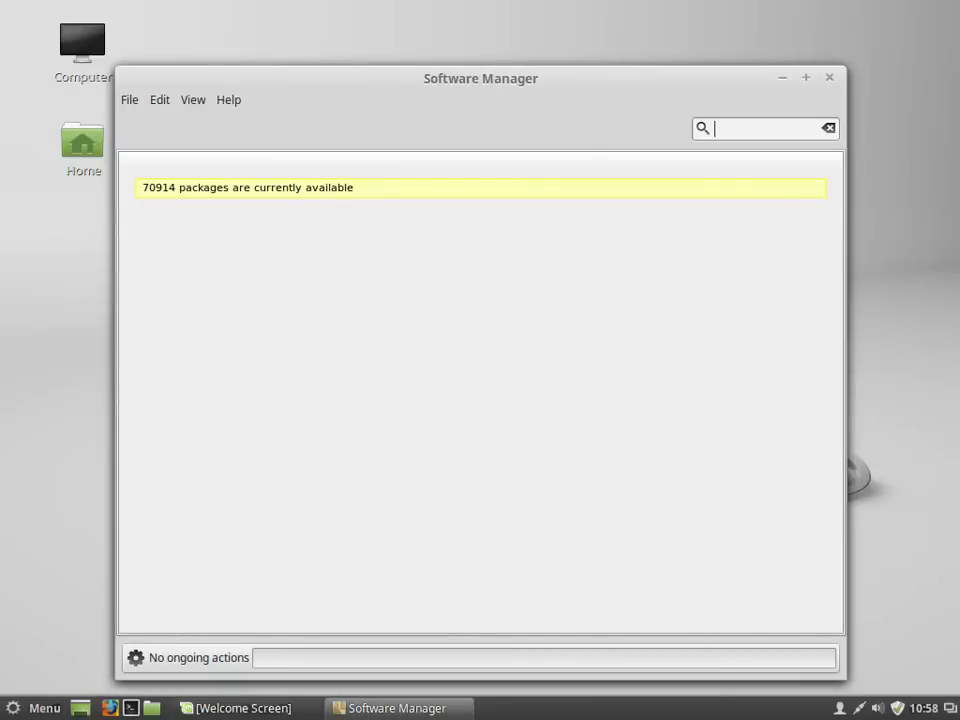
{"action": "left_click_drag", "start_coordinate": [480, 78], "coordinate": [592, 21]}
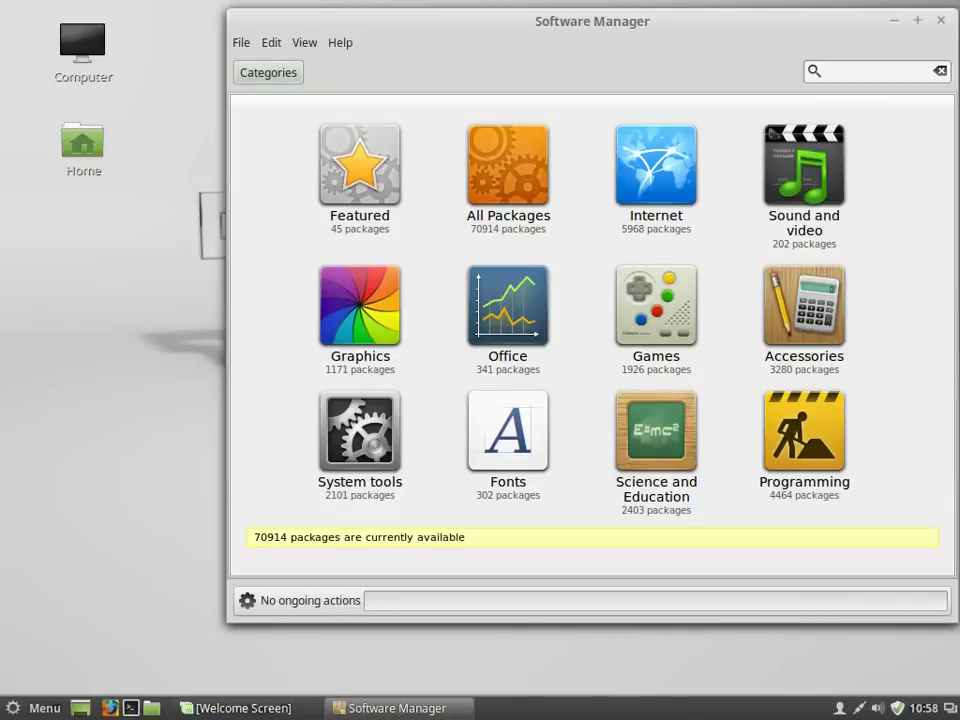
- Browse the Internet, Web, Graphics, and Science and Education package categories, and close Software Manager
{"action": "left_click", "coordinate": [656, 178]}
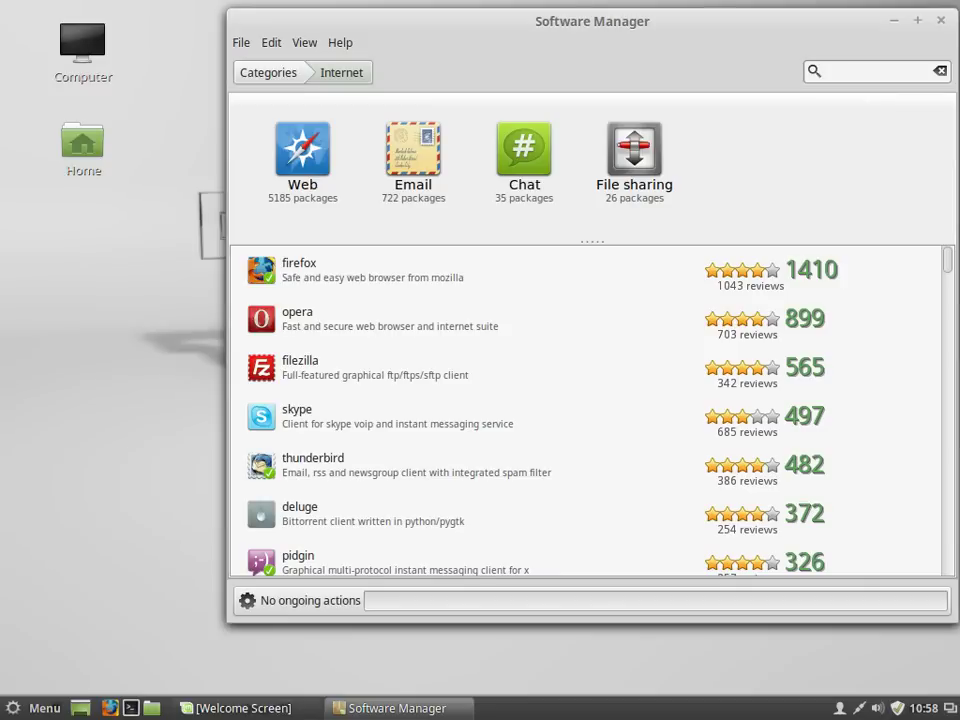
{"action": "scroll", "coordinate": [585, 410], "scroll_direction": "down", "scroll_amount": 10}
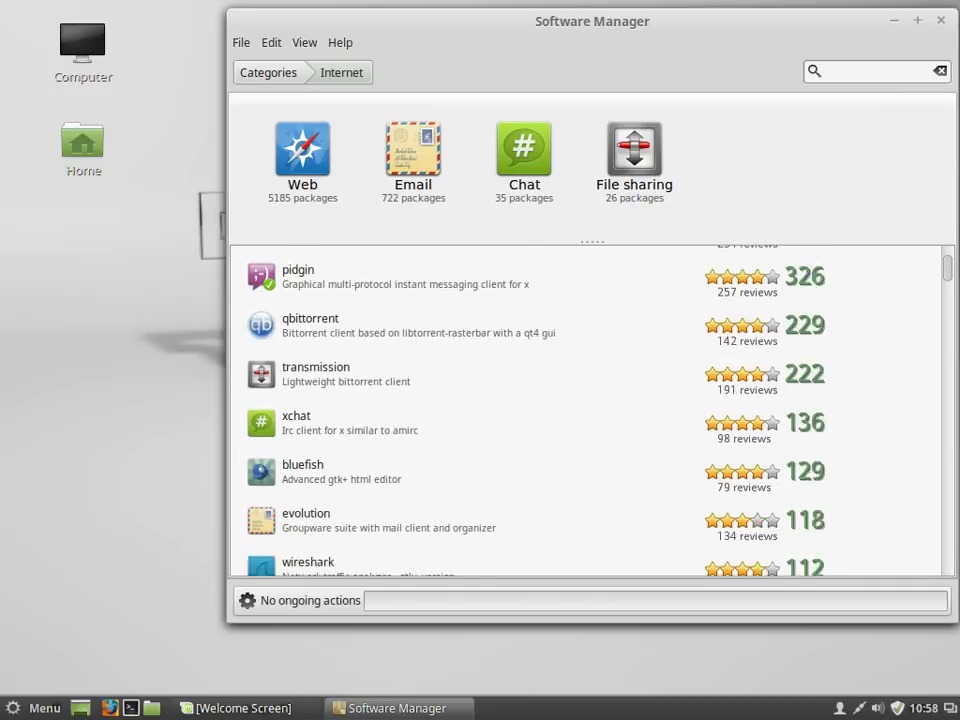
{"action": "scroll", "coordinate": [585, 410], "scroll_direction": "down", "scroll_amount": 6}
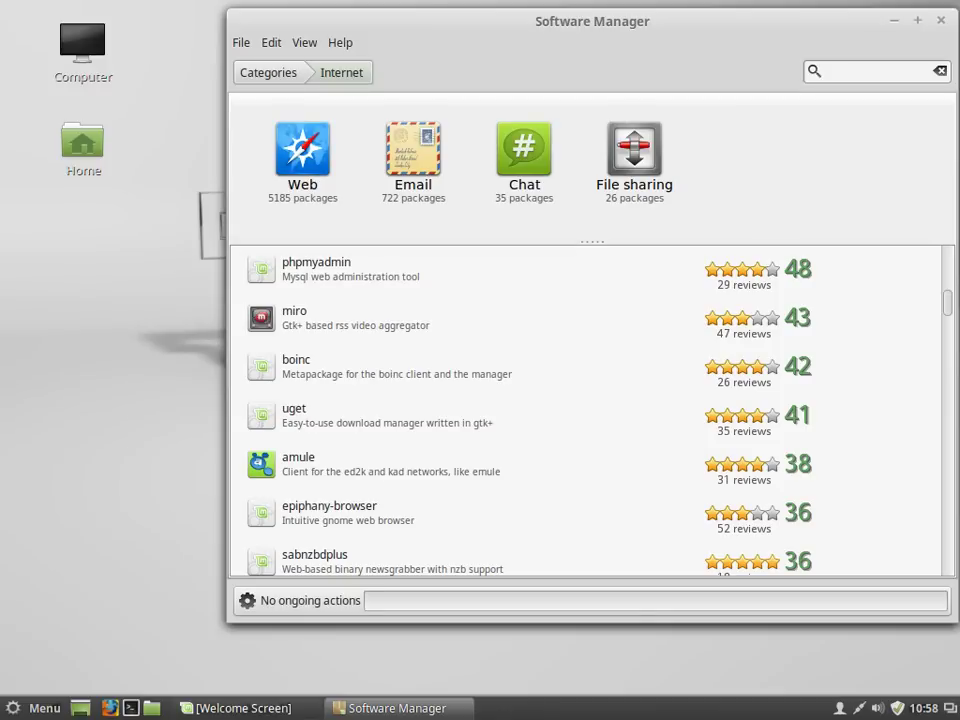
{"action": "left_click", "coordinate": [302, 160]}
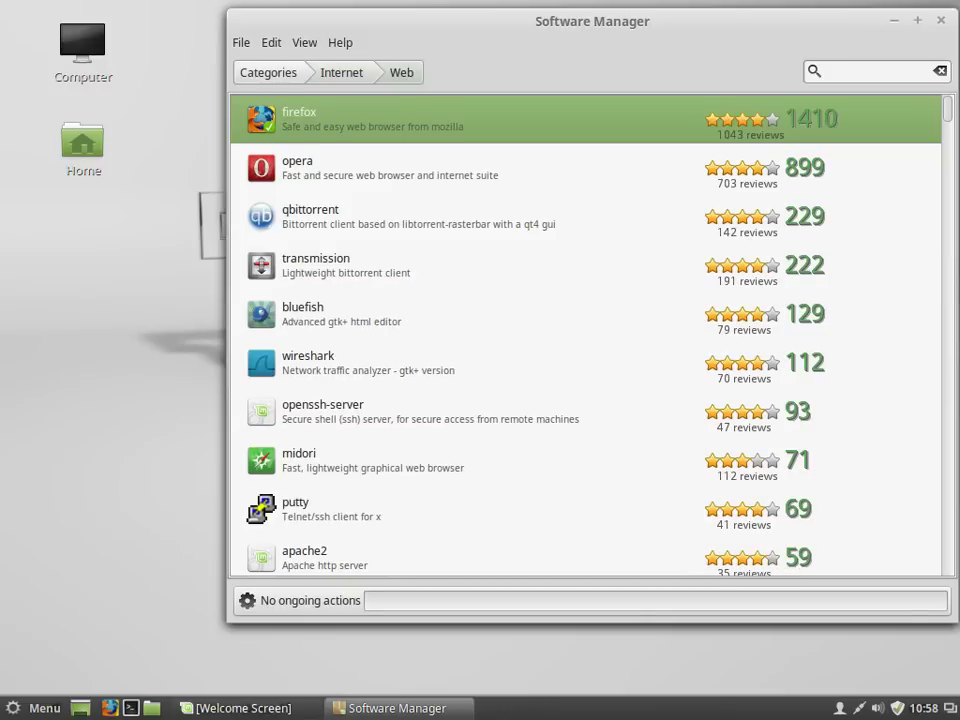
{"action": "left_click", "coordinate": [268, 72]}
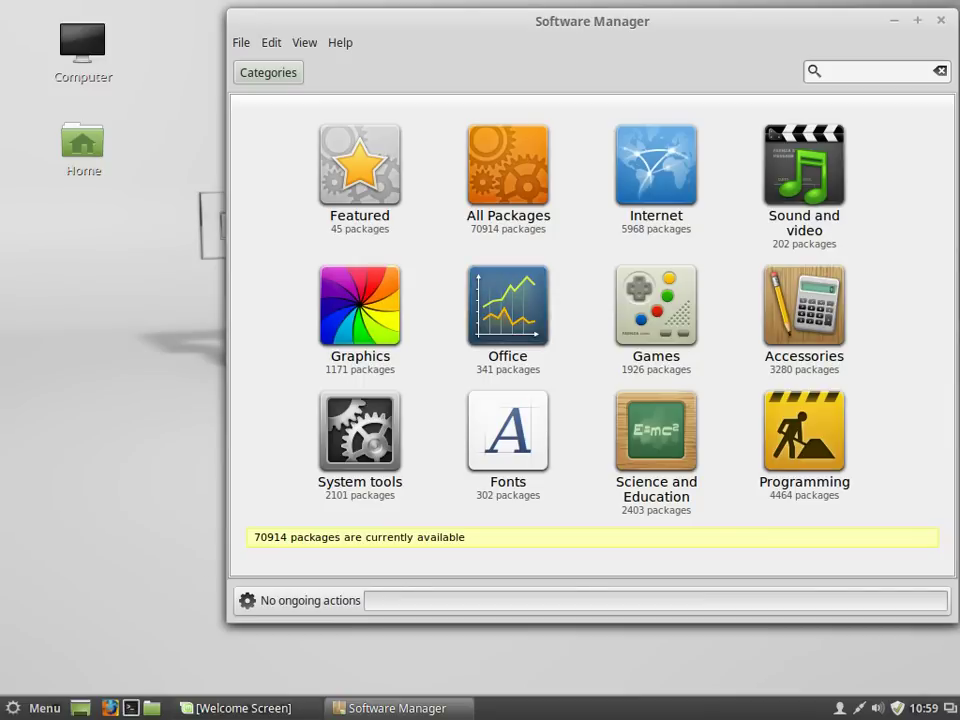
{"action": "left_click", "coordinate": [360, 305]}
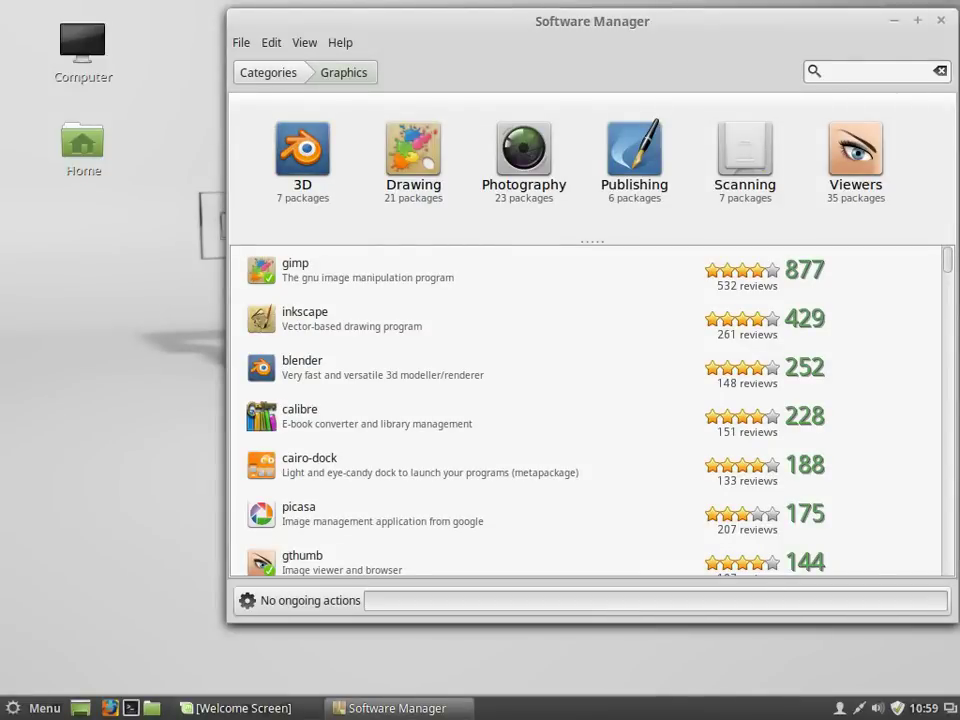
{"action": "left_click", "coordinate": [268, 72]}
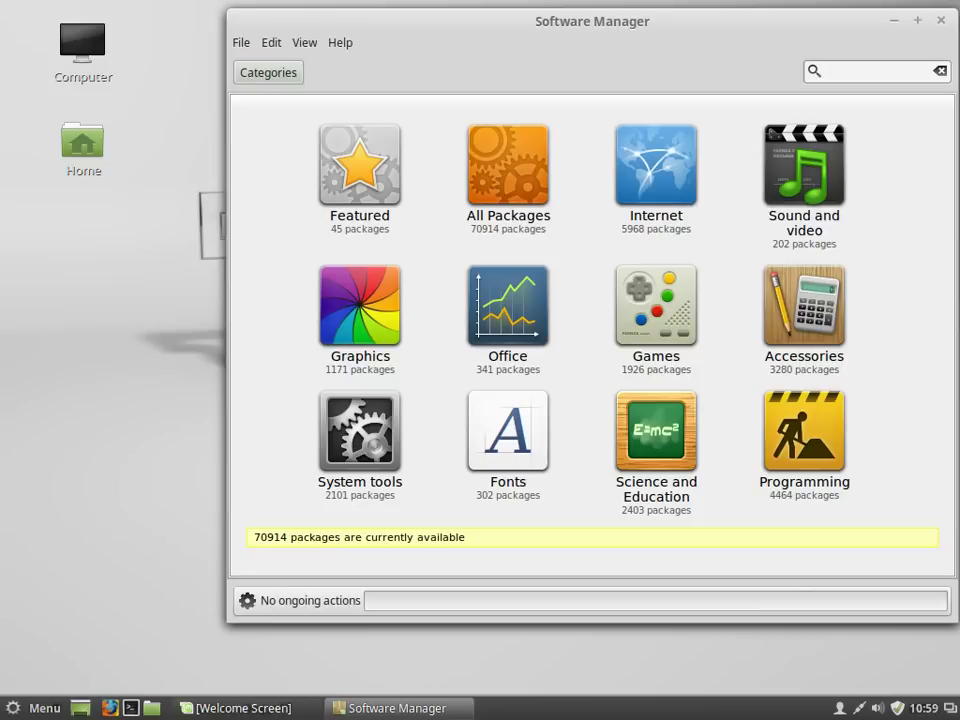
{"action": "left_click", "coordinate": [656, 431]}
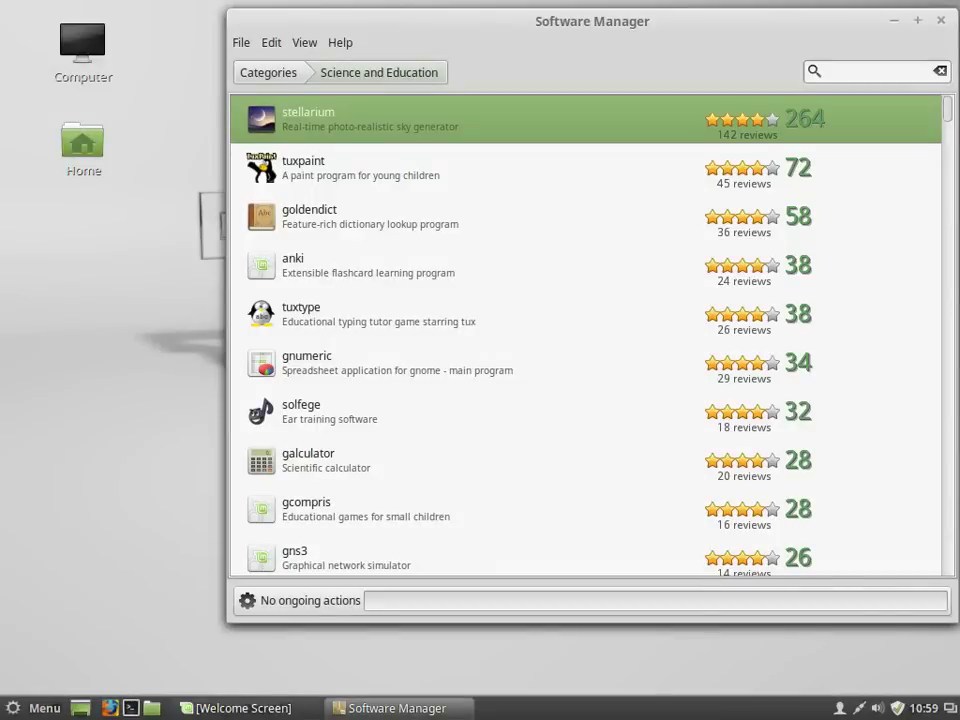
{"action": "left_click", "coordinate": [241, 42]}
{"action": "left_click", "coordinate": [264, 66]}
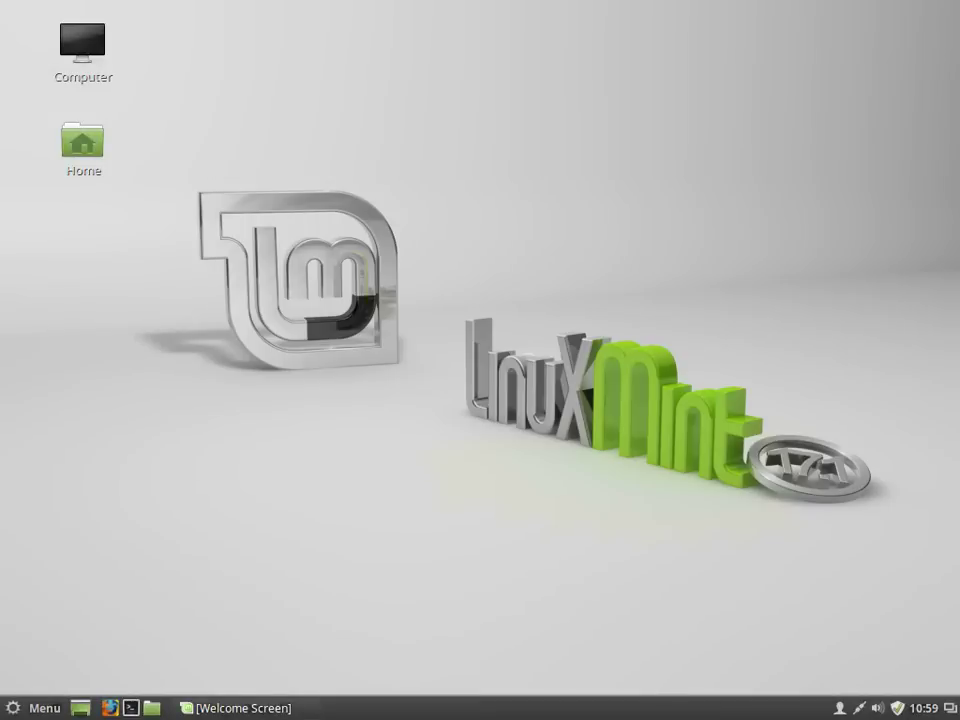
- Open System Monitor from the Administration applications
{"action": "left_click", "coordinate": [35, 707]}
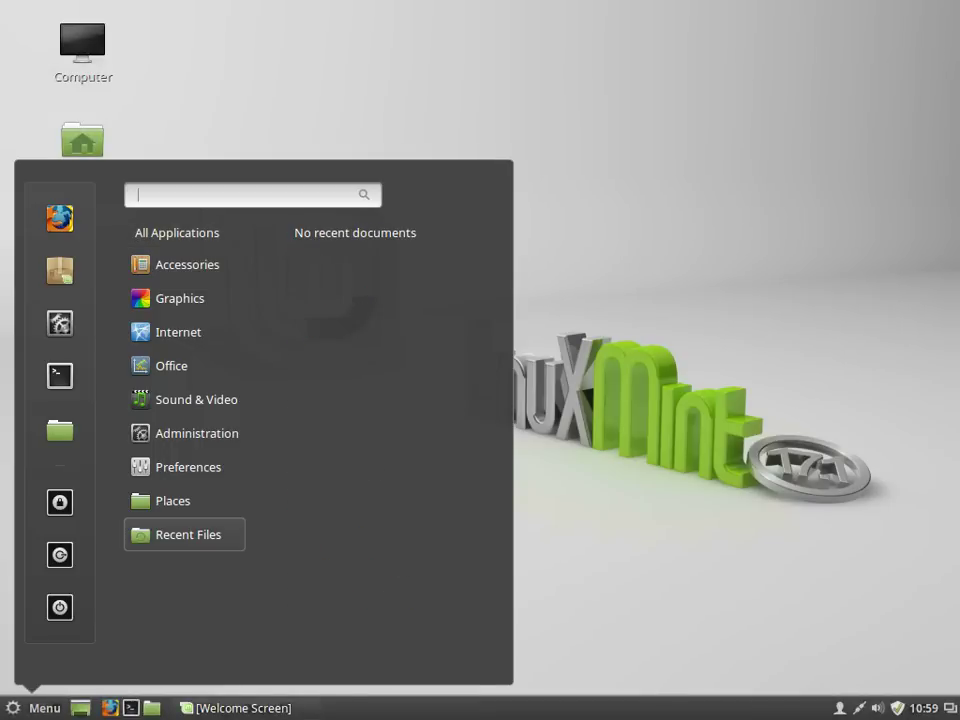
{"action": "mouse_move", "coordinate": [184, 433]}
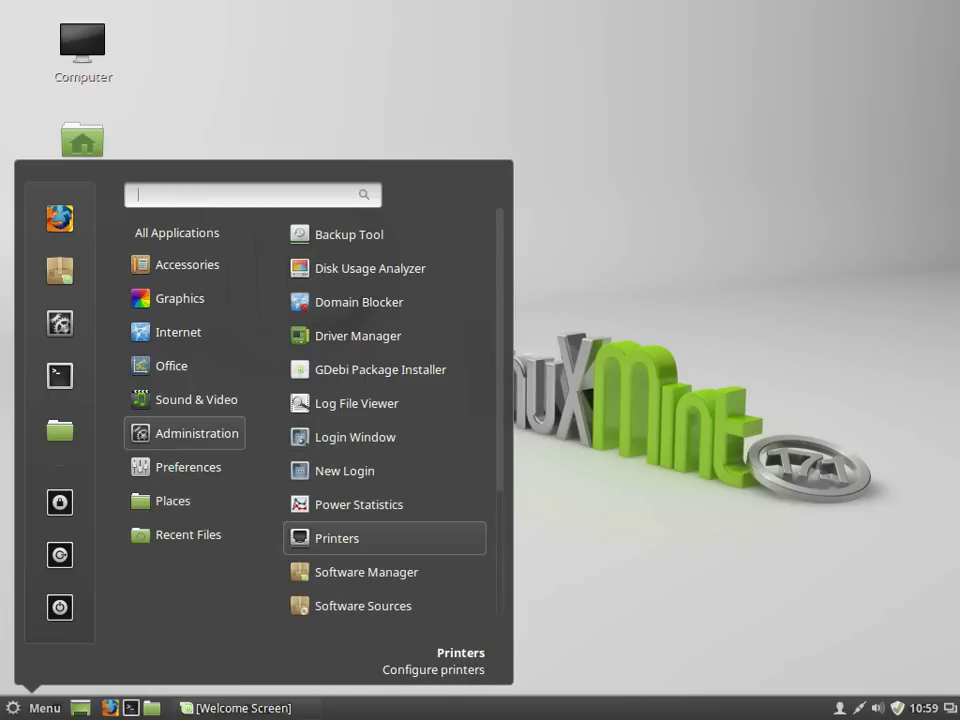
{"action": "scroll", "coordinate": [390, 420], "scroll_direction": "down", "scroll_amount": 5}
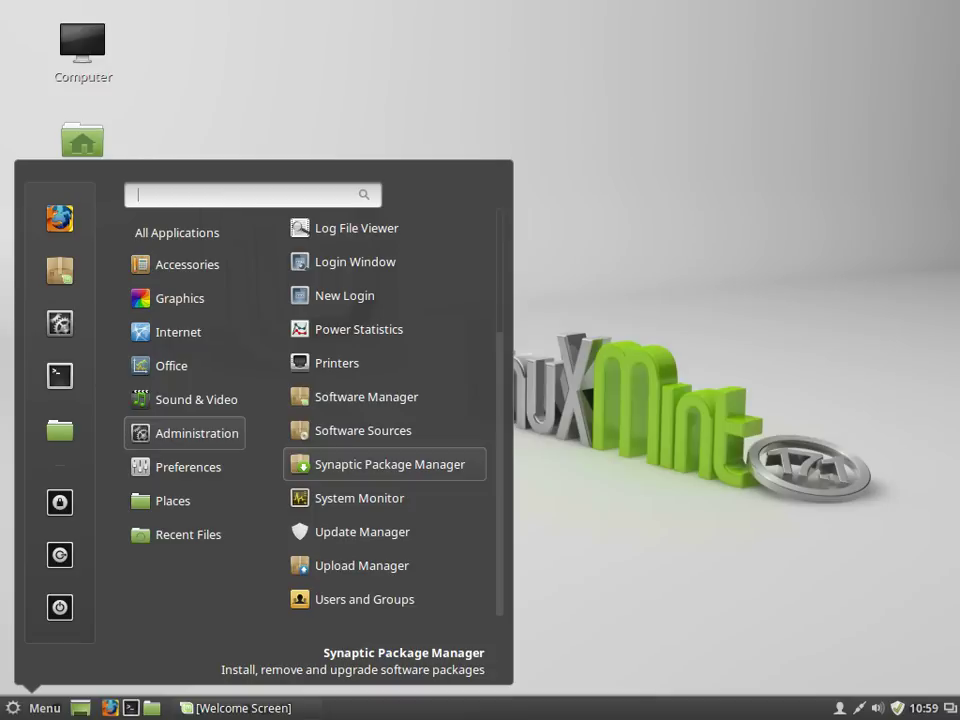
{"action": "left_click", "coordinate": [359, 498]}
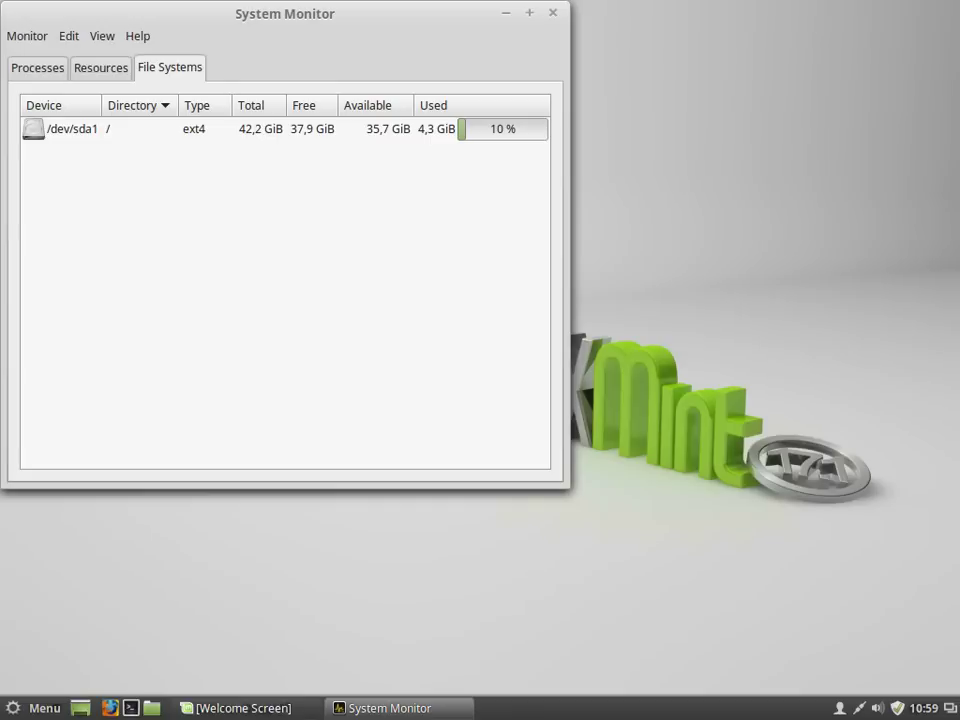
- View System Monitor's Processes, Resources and File Systems pages, return to Resources, and minimize the window
{"action": "key", "text": "ctrl+Page_Down"}
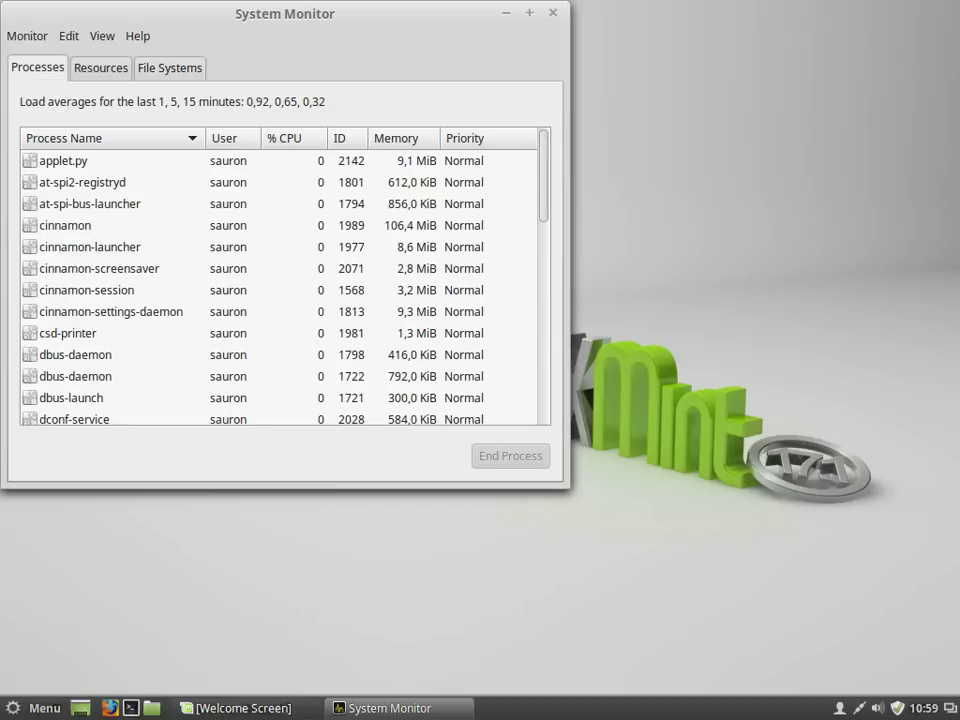
{"action": "key", "text": "ctrl+Page_Down"}
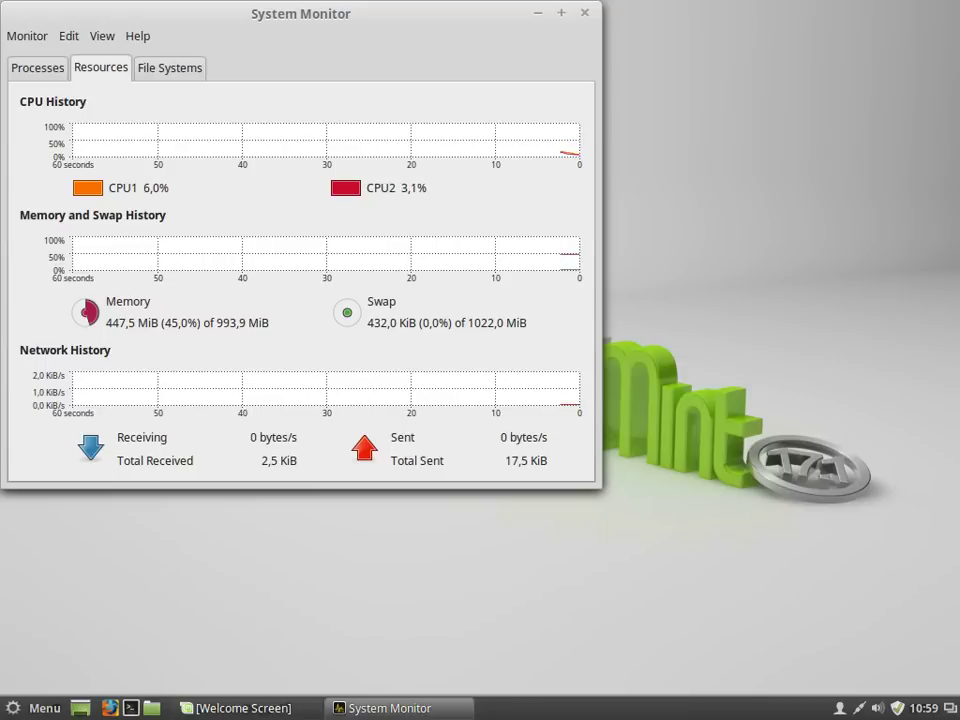
{"action": "key", "text": "ctrl+Page_Down"}
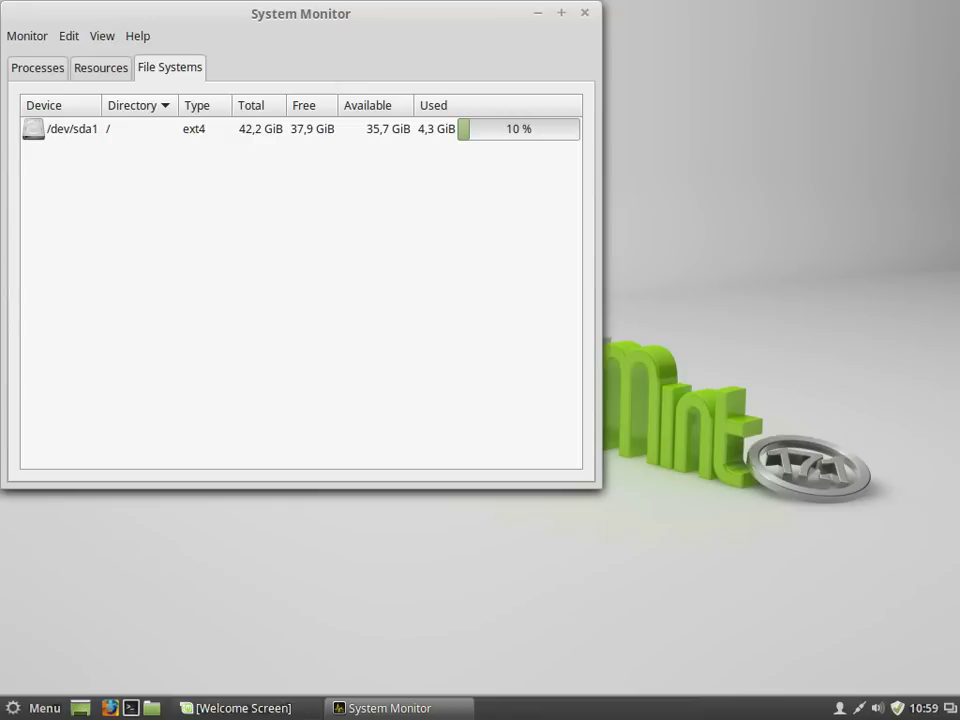
{"action": "key", "text": "ctrl+Page_Up"}
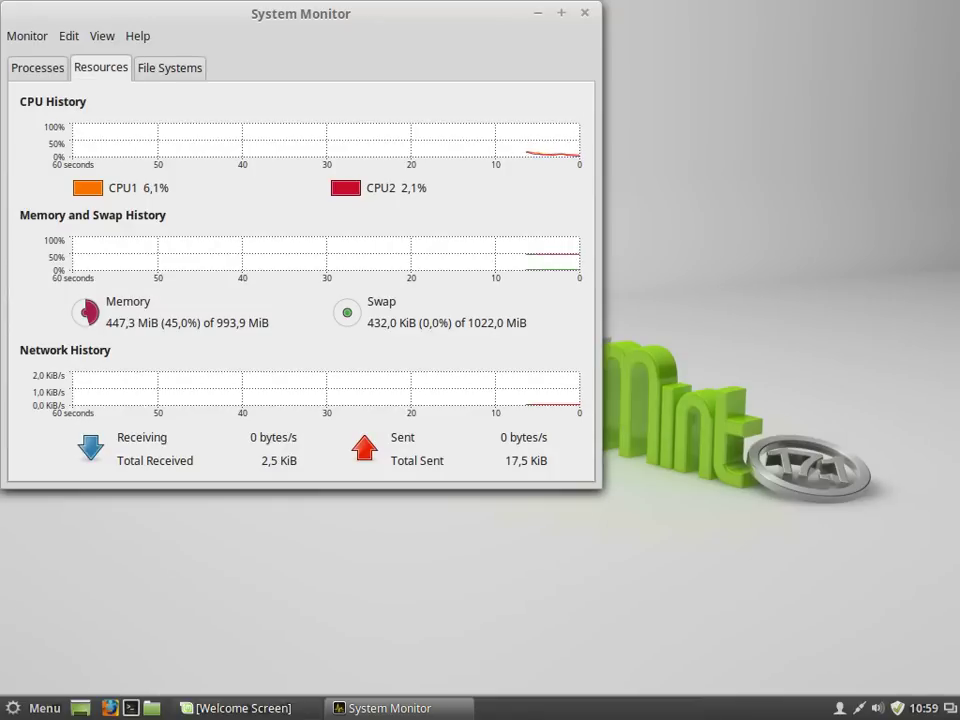
{"action": "left_click_drag", "start_coordinate": [300, 13], "coordinate": [503, 66]}
{"action": "left_click", "coordinate": [741, 66]}
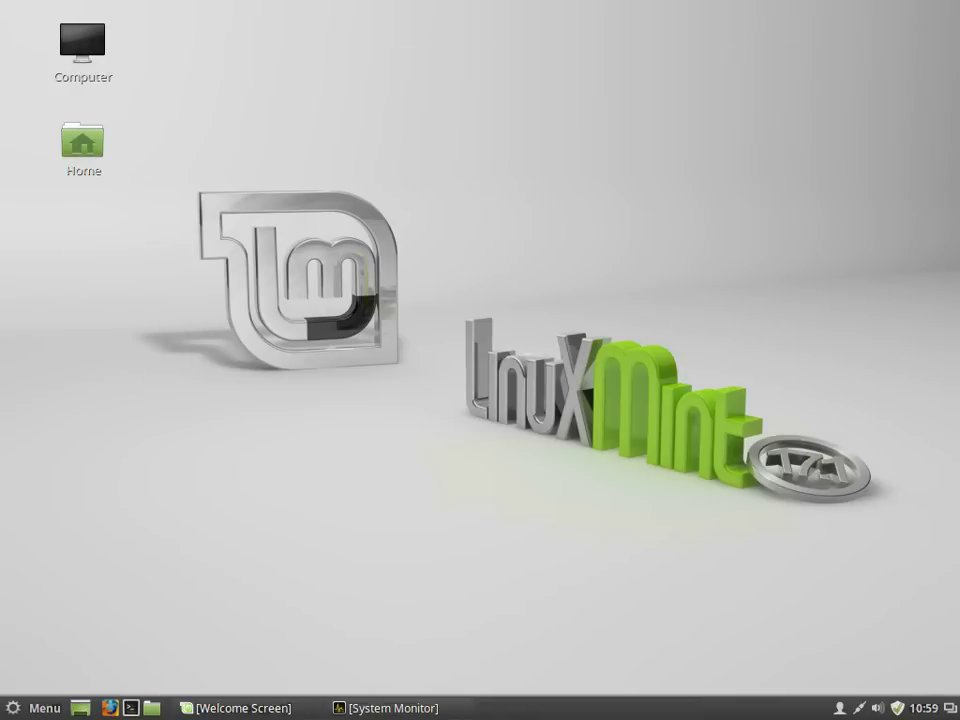
- Open Users and Groups from the Administration applications, authenticating with the account password
{"action": "key", "text": "super"}
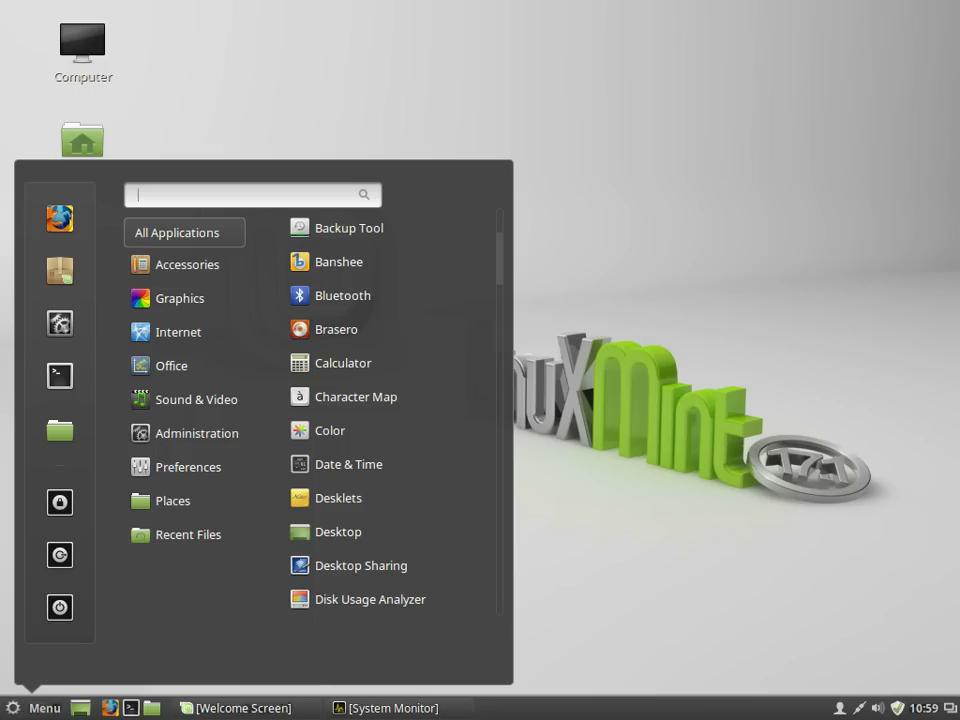
{"action": "scroll", "coordinate": [385, 420], "scroll_direction": "down", "scroll_amount": 3}
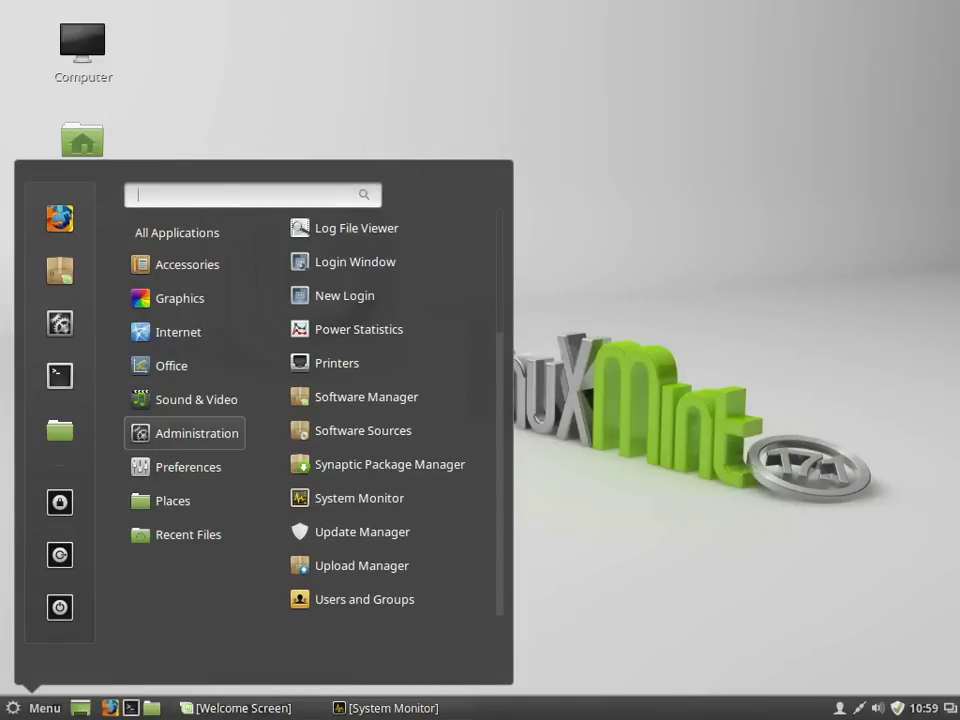
{"action": "key", "text": "Return"}
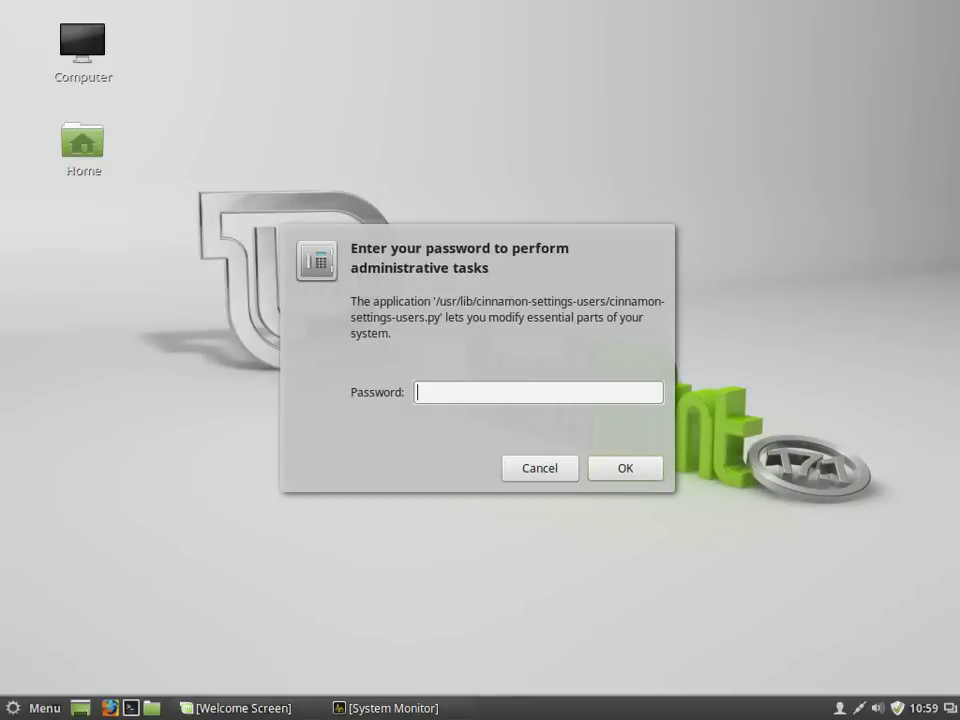
{"action": "type", "text": "******"}
{"action": "key", "text": "Return"}
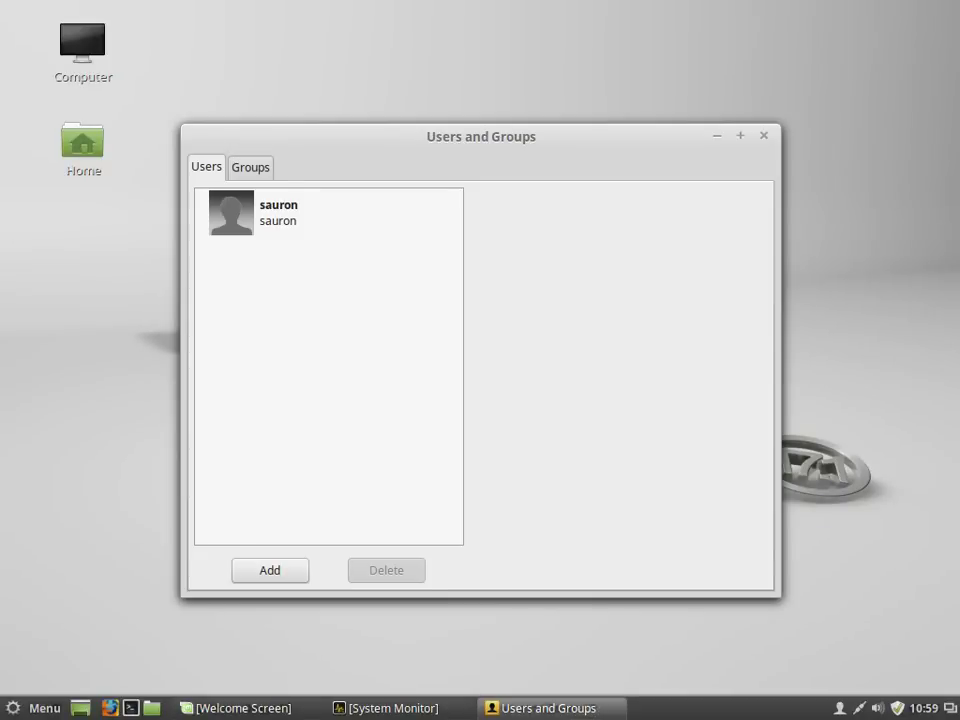
- Check the Groups page, view the existing user's account details and account type choices, and close Users and Groups
{"action": "key", "text": "ctrl+Page_Down"}
{"action": "key", "text": "ctrl+Page_Up"}
{"action": "left_click", "coordinate": [328, 212]}
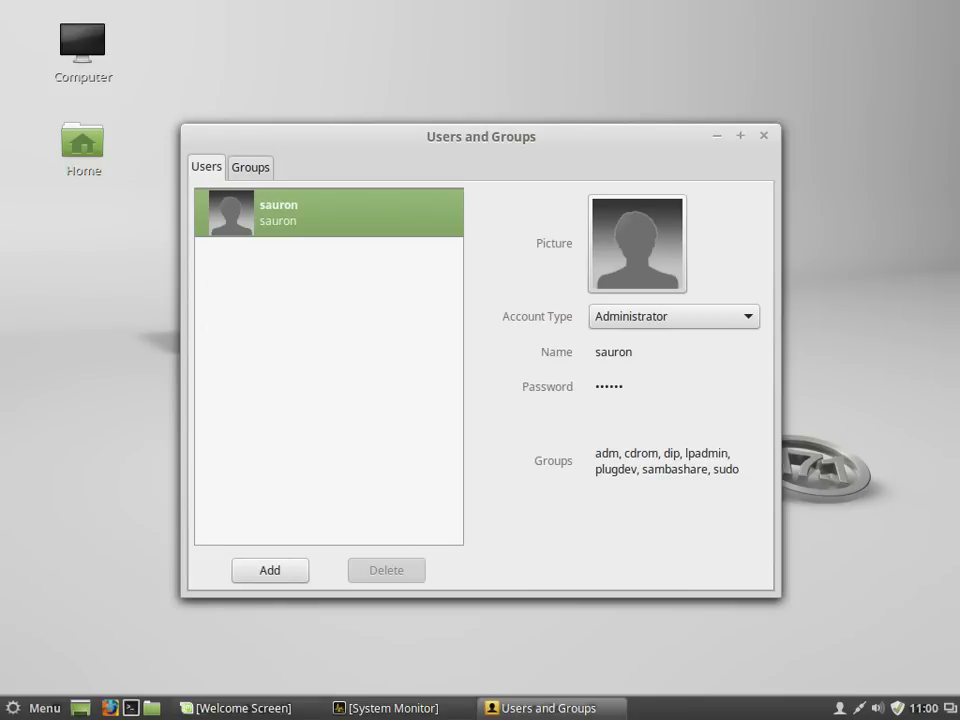
{"action": "left_click", "coordinate": [673, 316]}
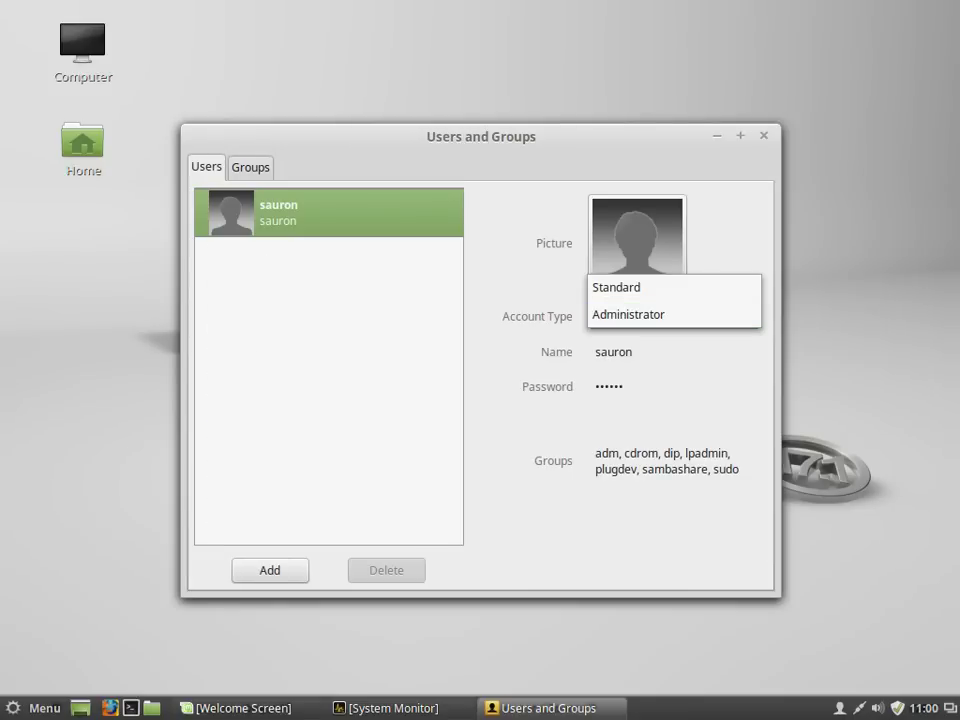
{"action": "key", "text": "Escape"}
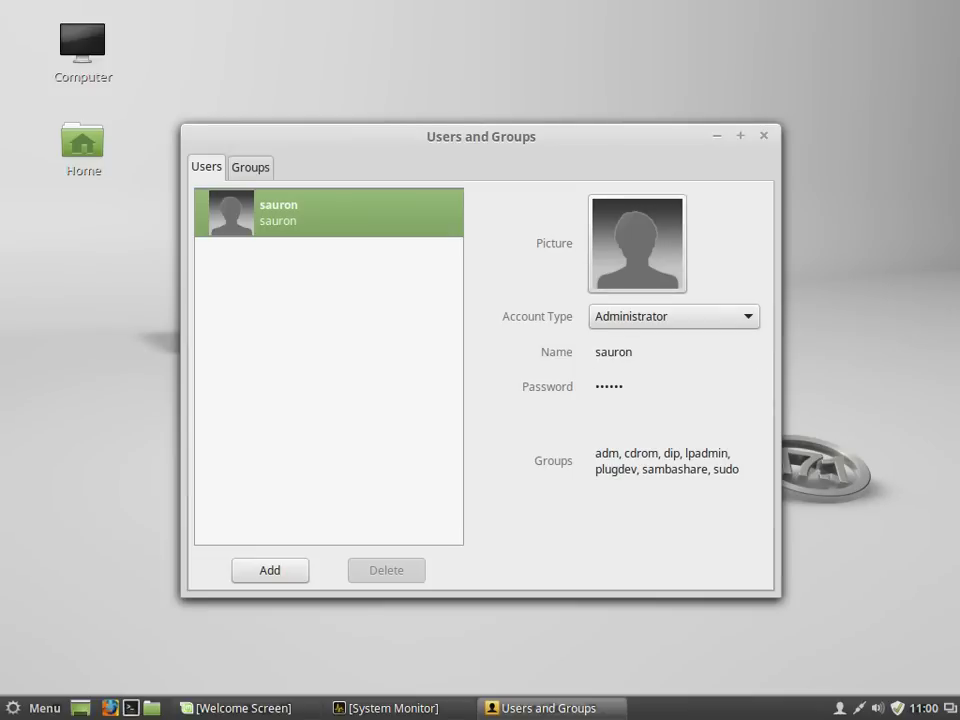
{"action": "key", "text": "alt+F4"}
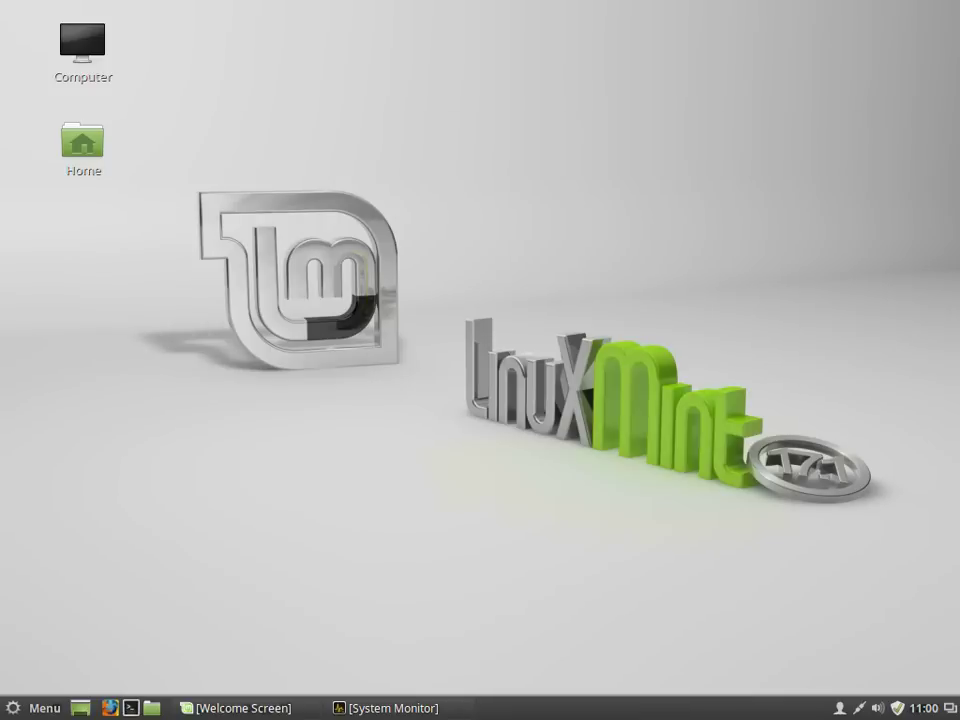
- Browse the Administration and Preferences applications and open the Display settings
{"action": "left_click", "coordinate": [33, 707]}
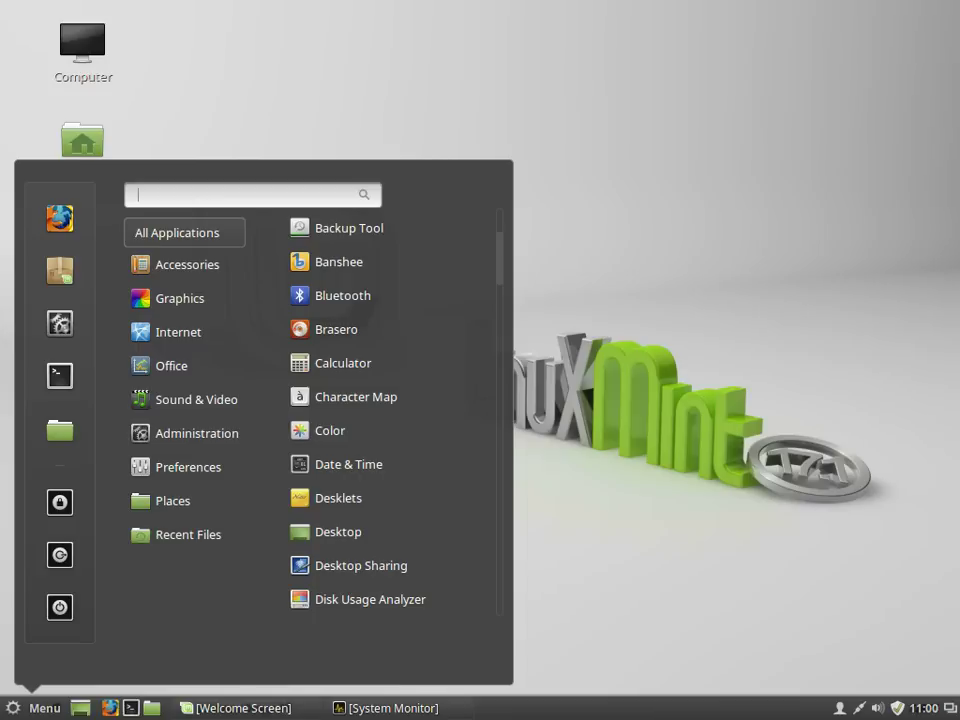
{"action": "key", "text": "Up"}
{"action": "key", "text": "Up"}
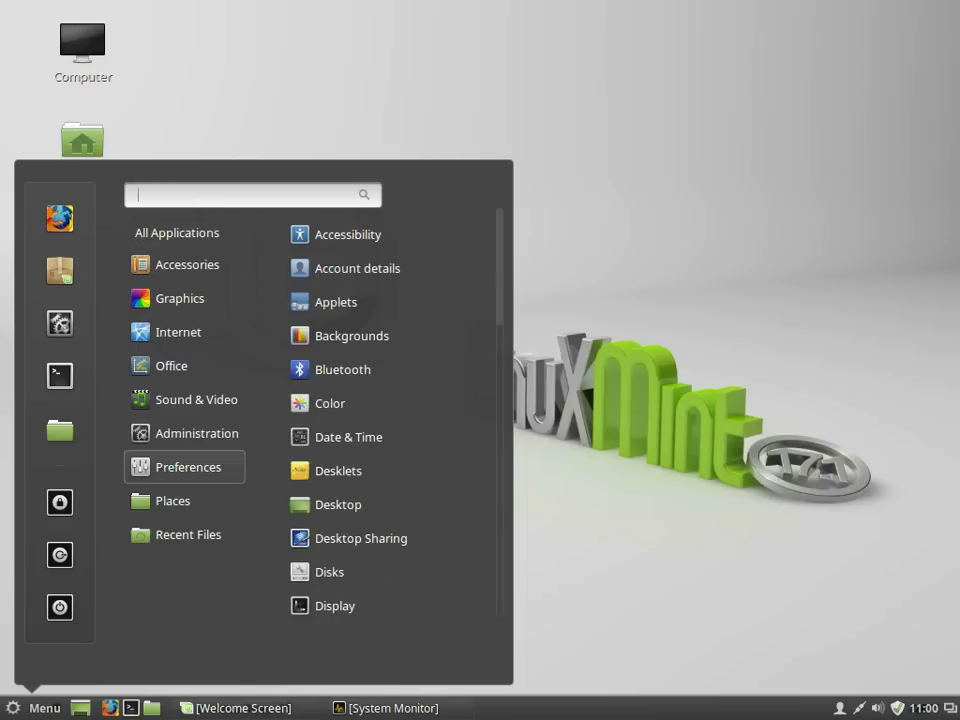
{"action": "key", "text": "Up"}
{"action": "scroll", "coordinate": [380, 410], "scroll_direction": "down", "scroll_amount": 3}
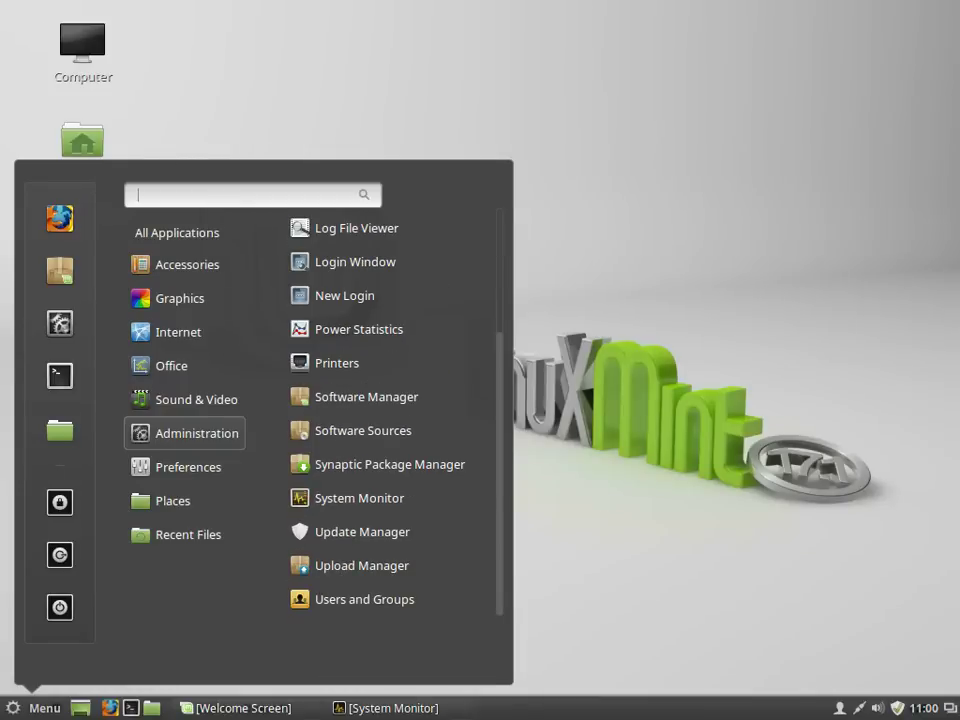
{"action": "key", "text": "Down"}
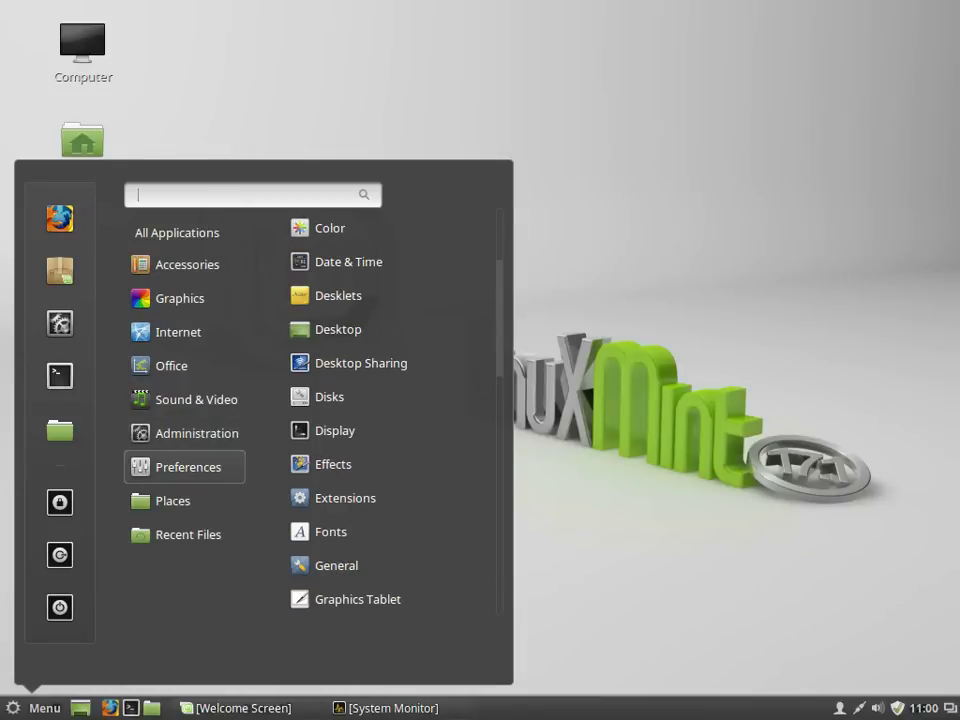
{"action": "key", "text": "Right"}
{"action": "key", "text": "Up"}
{"action": "key", "text": "Up"}
{"action": "key", "text": "Up"}
{"action": "key", "text": "Up"}
{"action": "key", "text": "Down"}
{"action": "key", "text": "Down"}
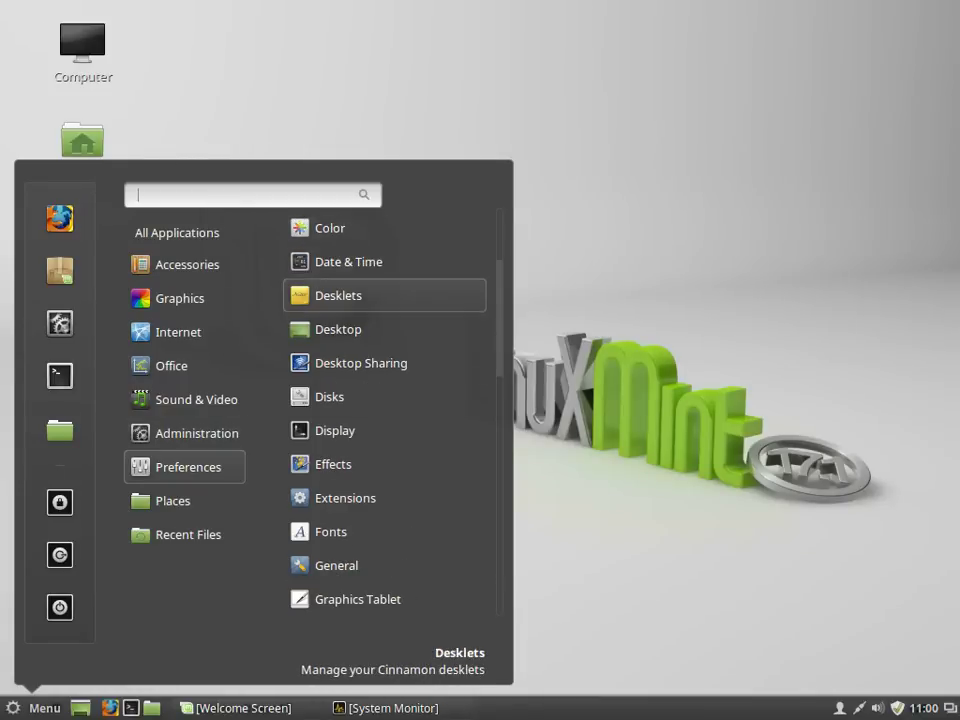
{"action": "key", "text": "Down"}
{"action": "key", "text": "Down"}
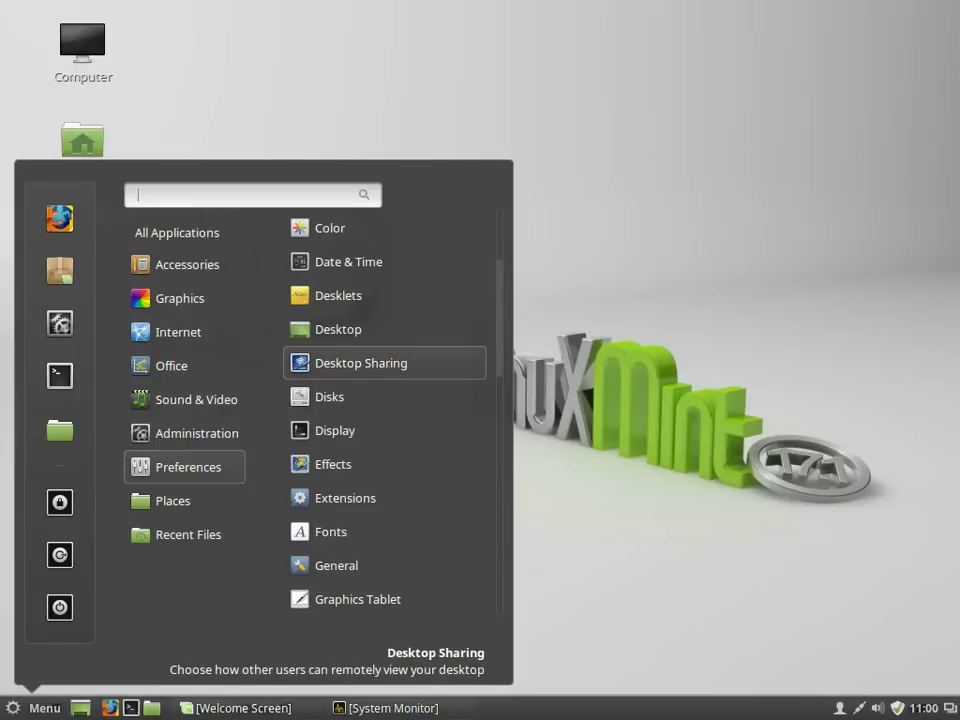
{"action": "key", "text": "Down"}
{"action": "key", "text": "Down"}
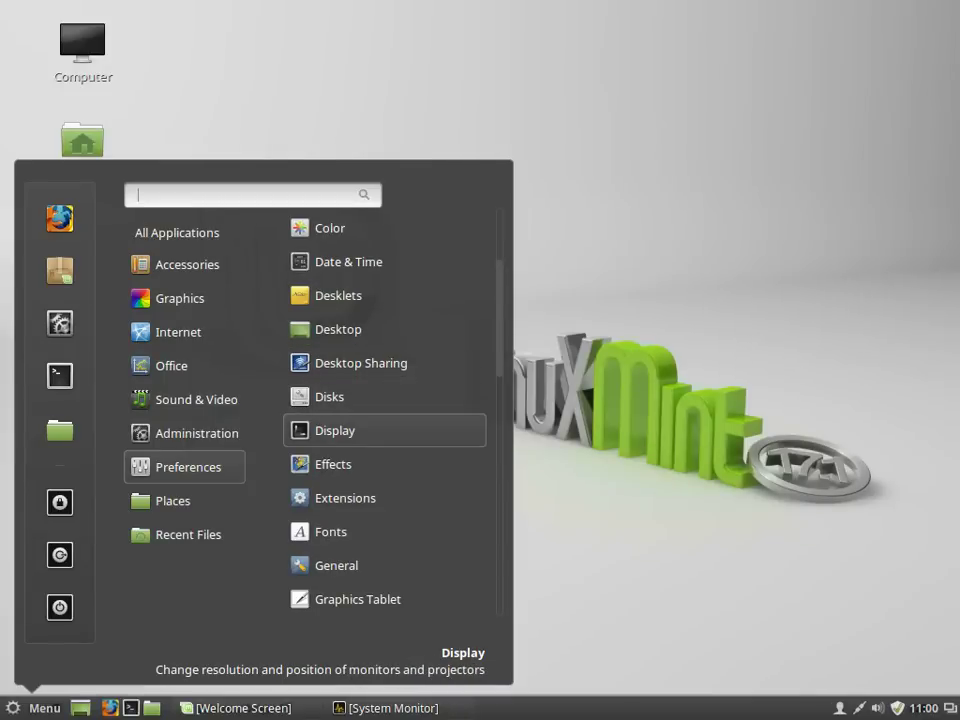
{"action": "key", "text": "Return"}
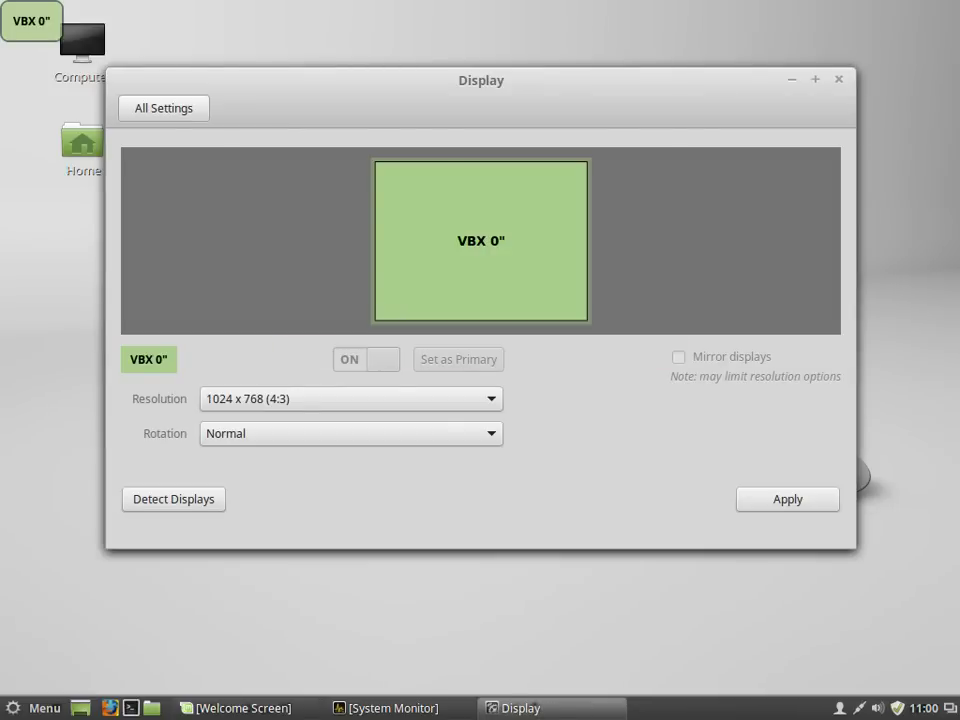
- View the available display resolutions and return to the overview of all system settings
{"action": "left_click", "coordinate": [350, 398]}
{"action": "left_click", "coordinate": [350, 397]}
{"action": "left_click", "coordinate": [163, 108]}
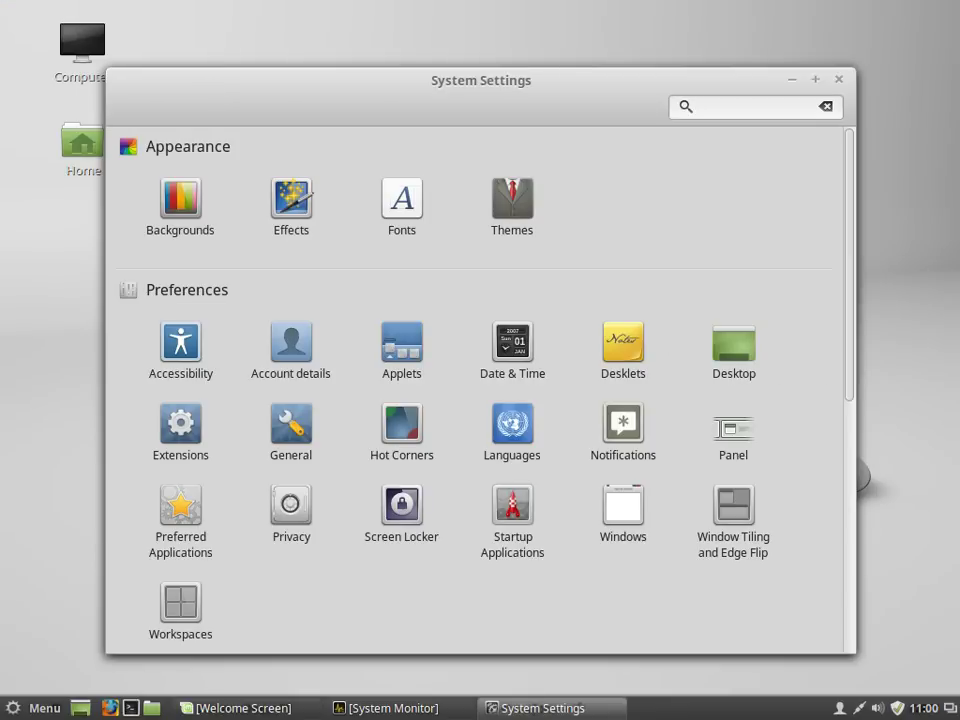
- Open Backgrounds, browse the wallpaper collections from Maya through Rebecca, and return to the settings overview
{"action": "key", "text": "Tab"}
{"action": "key", "text": "Return"}
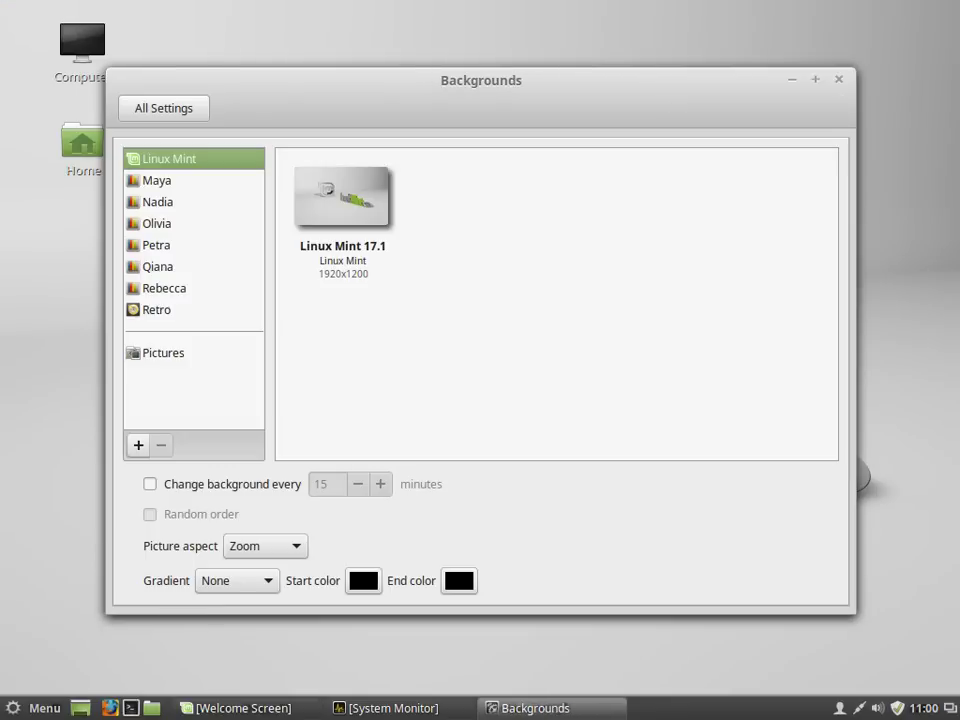
{"action": "left_click", "coordinate": [156, 180]}
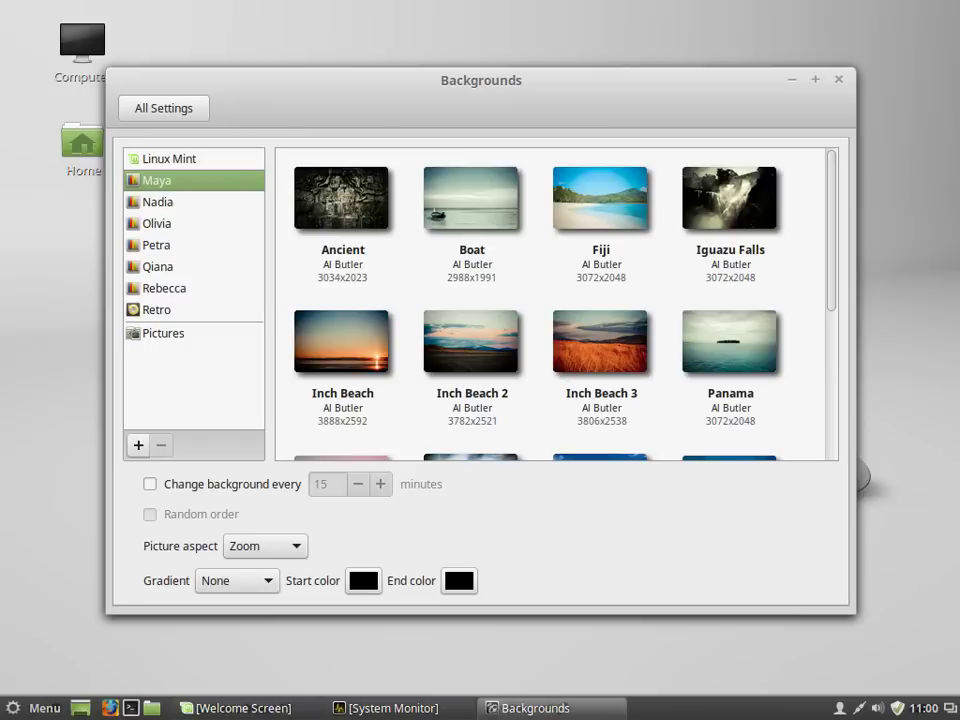
{"action": "left_click", "coordinate": [157, 202]}
{"action": "left_click", "coordinate": [156, 223]}
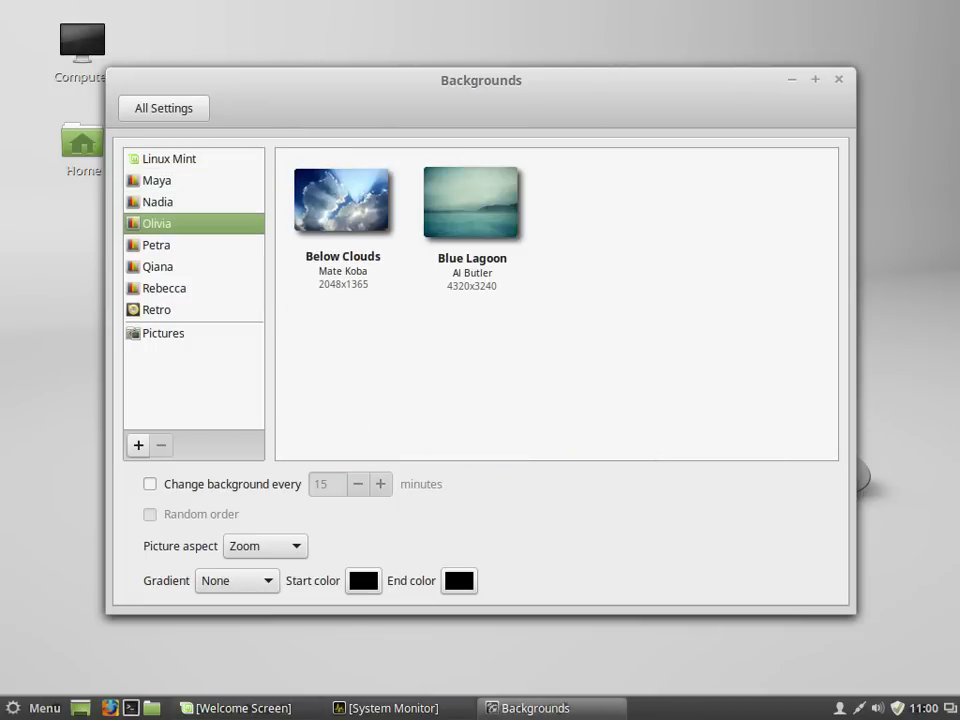
{"action": "left_click", "coordinate": [156, 245]}
{"action": "left_click", "coordinate": [157, 266]}
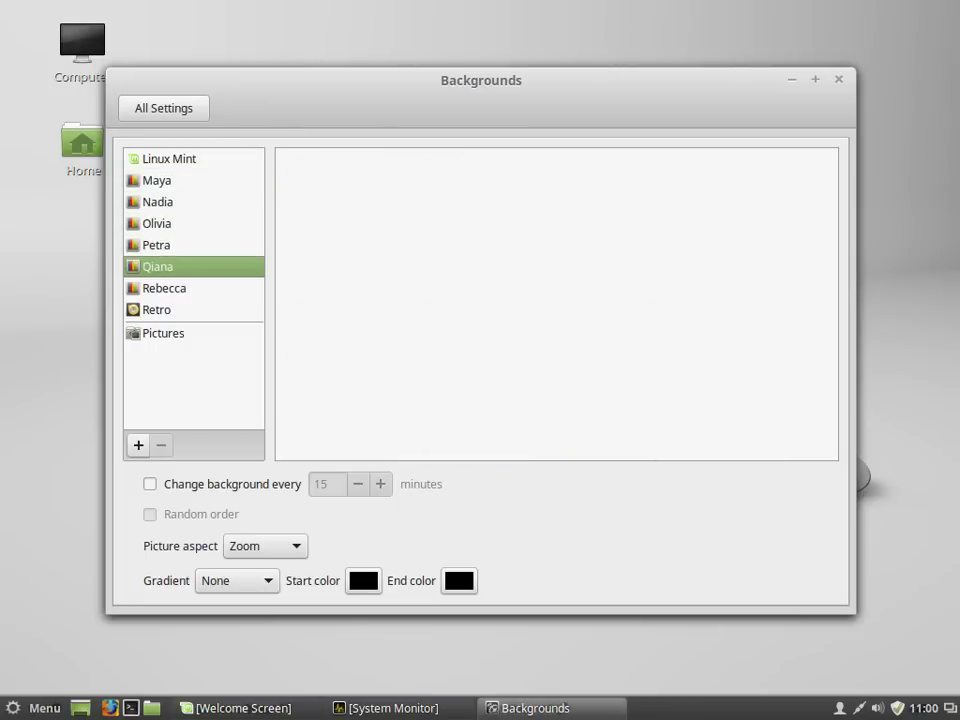
{"action": "left_click", "coordinate": [164, 288]}
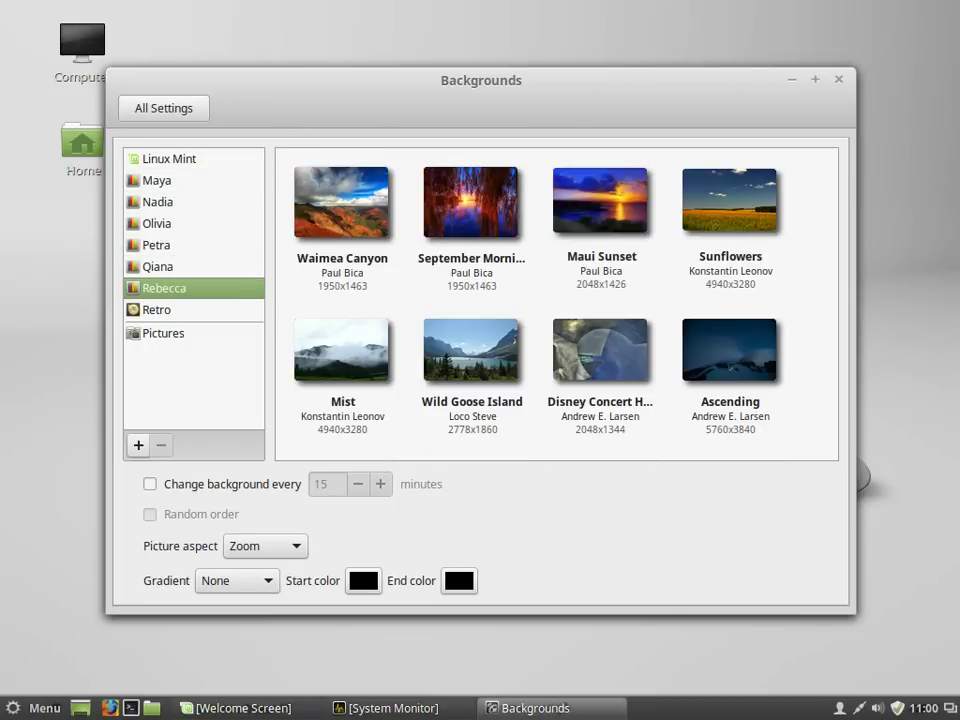
{"action": "left_click", "coordinate": [164, 108]}
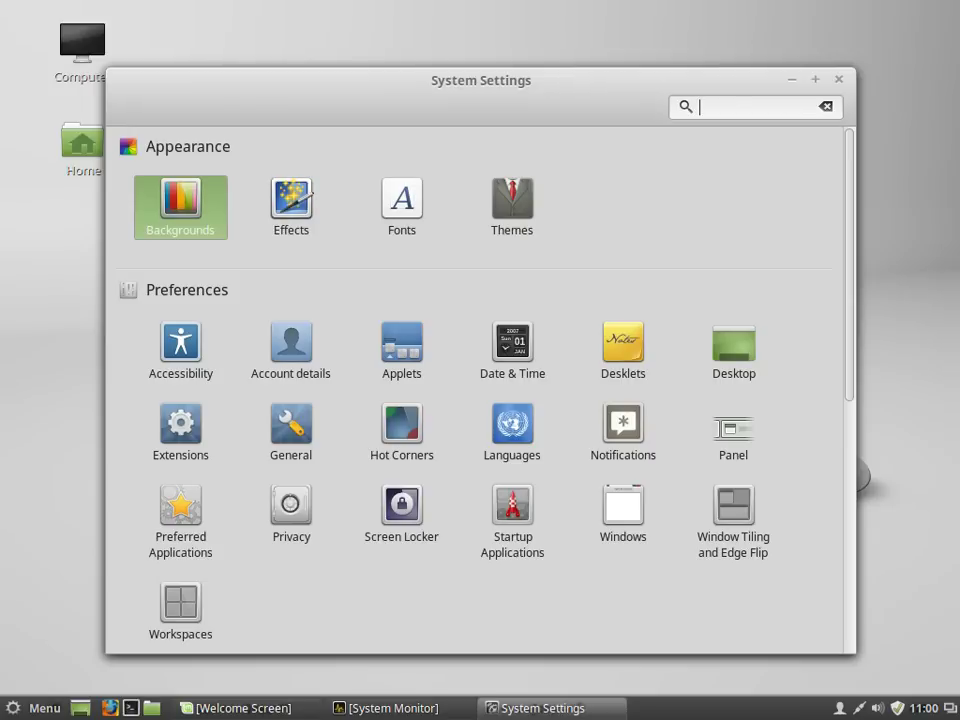
- In the Effects settings, set the closing windows effect to Scale, view its easing choices, and return to the settings overview
{"action": "left_click", "coordinate": [304, 196]}
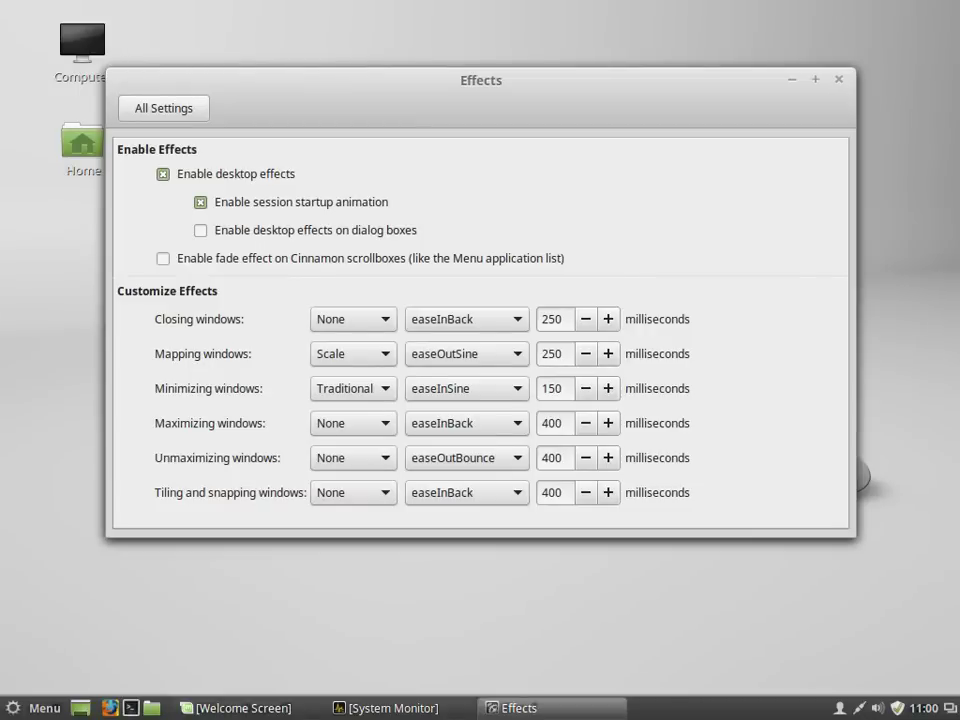
{"action": "left_click", "coordinate": [353, 319]}
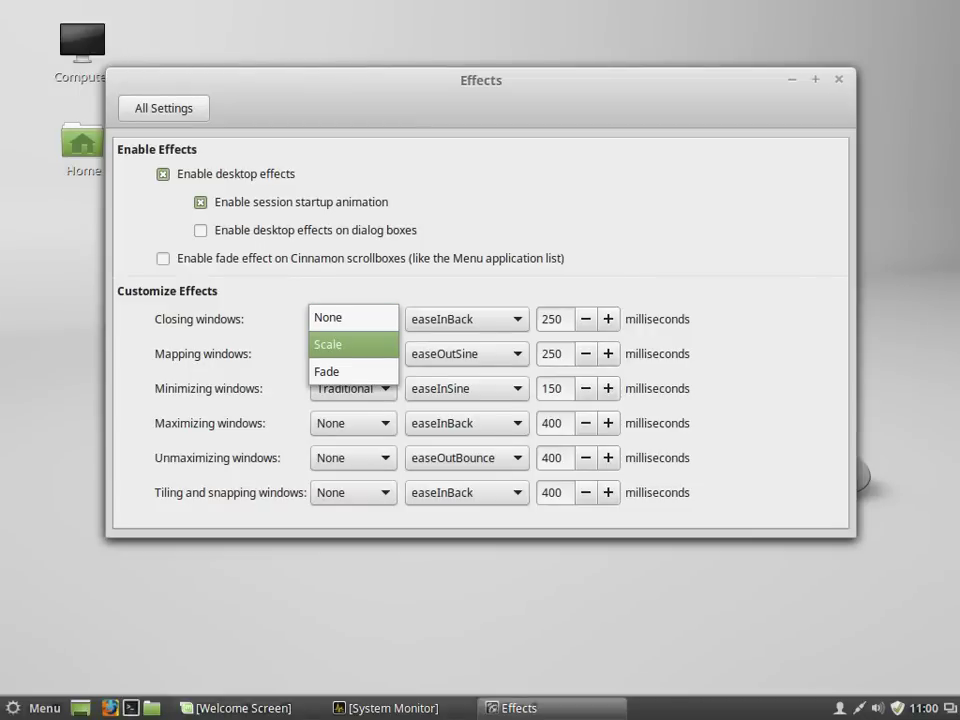
{"action": "left_click", "coordinate": [353, 344]}
{"action": "left_click", "coordinate": [466, 319]}
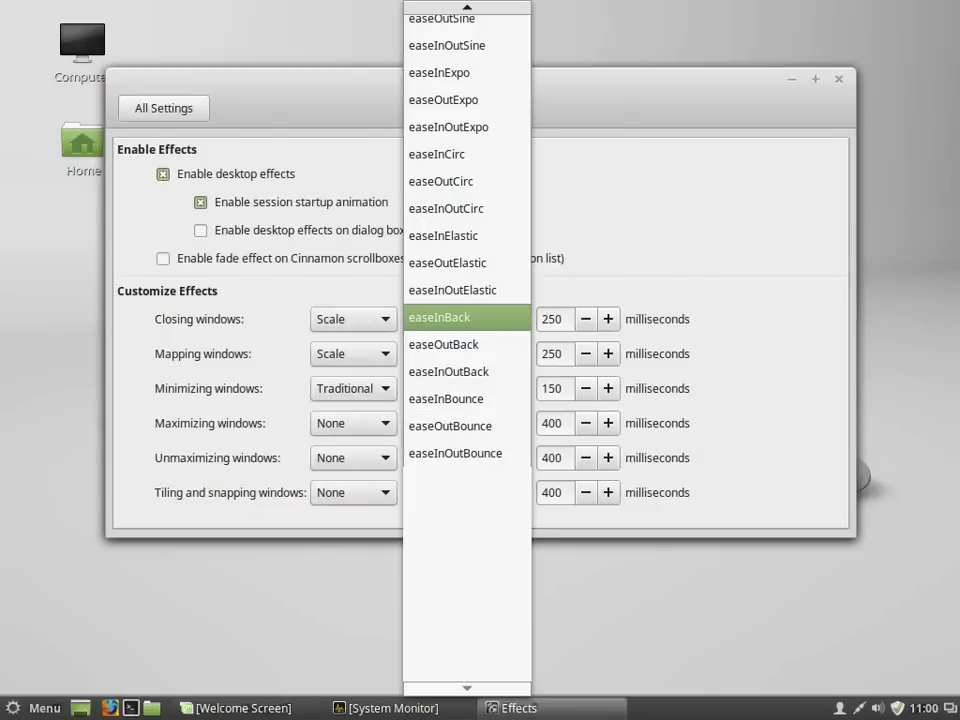
{"action": "key", "text": "Escape"}
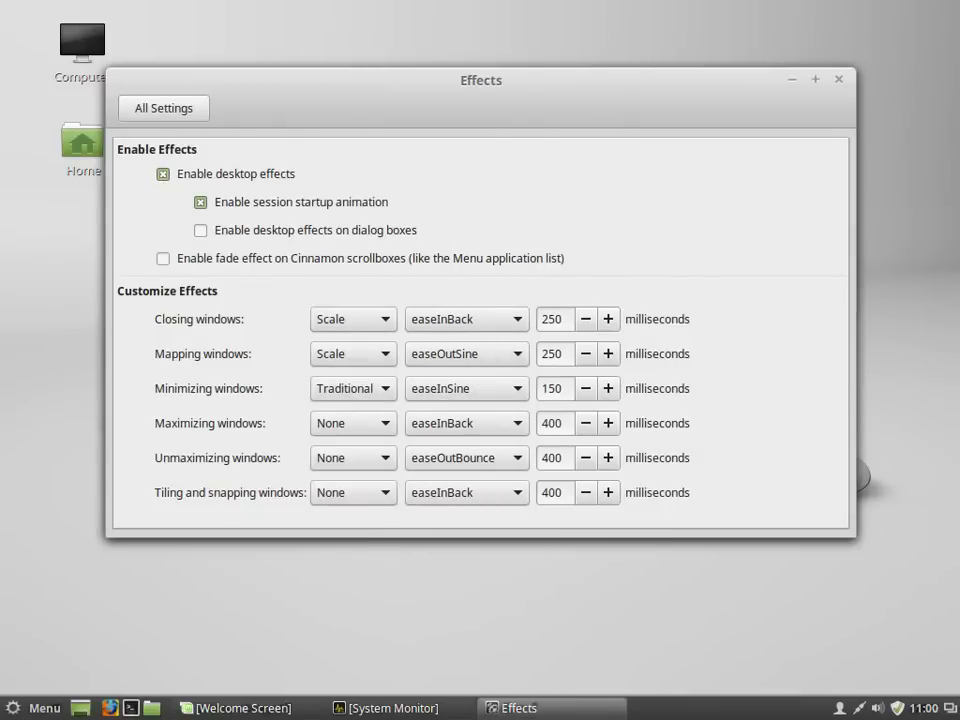
{"action": "left_click", "coordinate": [164, 108]}
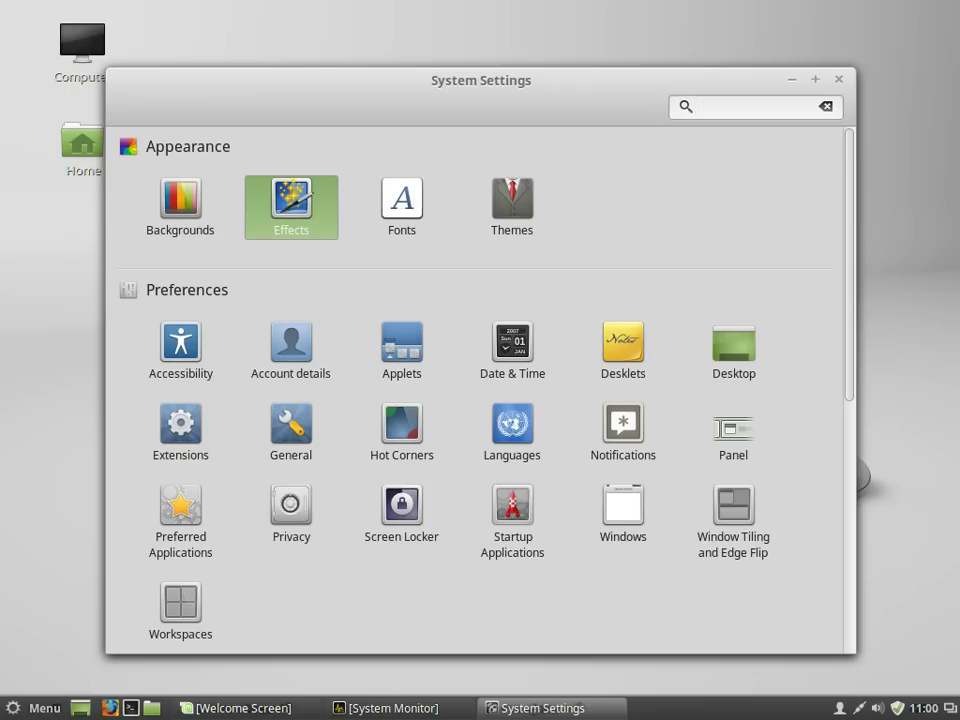
- View the Themes settings and all the Accessibility pages from Seeing to Pointing and Clicking, returning to the settings overview
{"action": "left_click", "coordinate": [512, 207]}
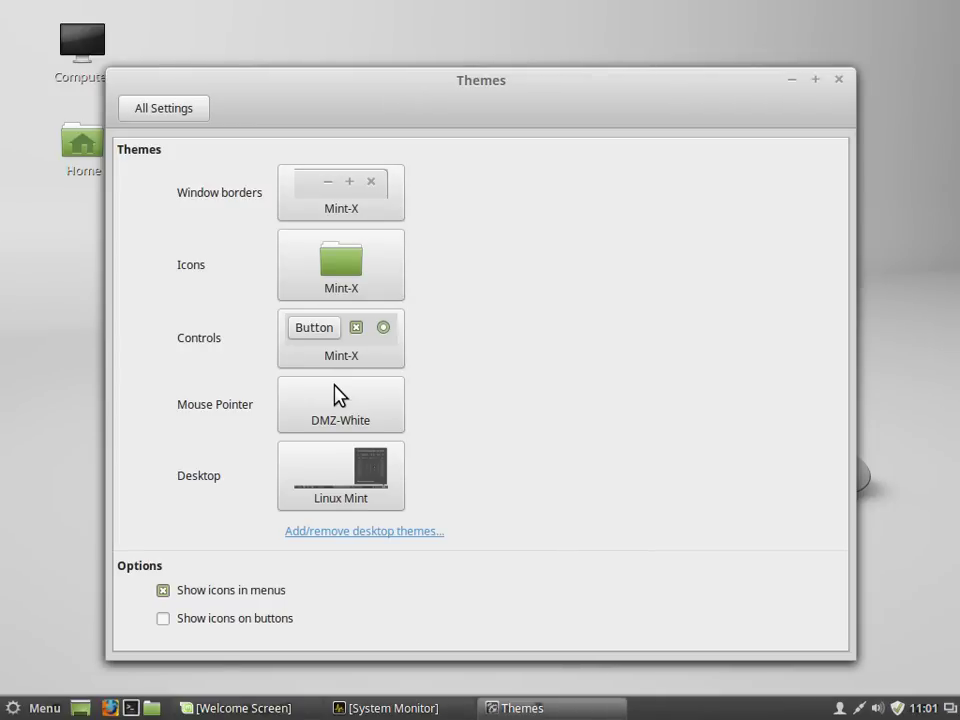
{"action": "left_click", "coordinate": [163, 108]}
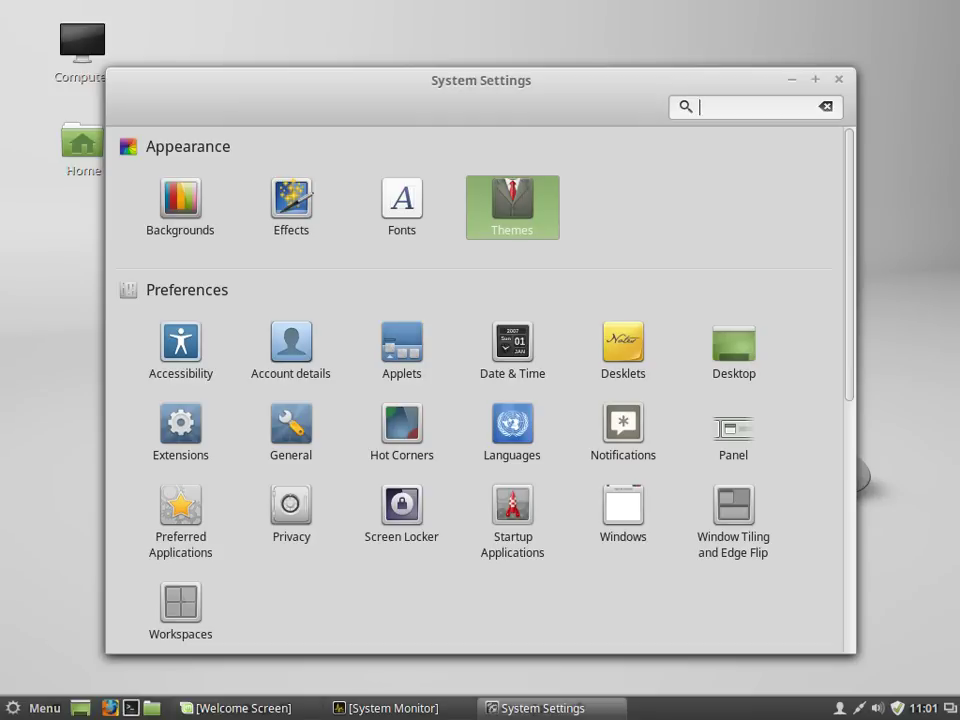
{"action": "left_click", "coordinate": [180, 348]}
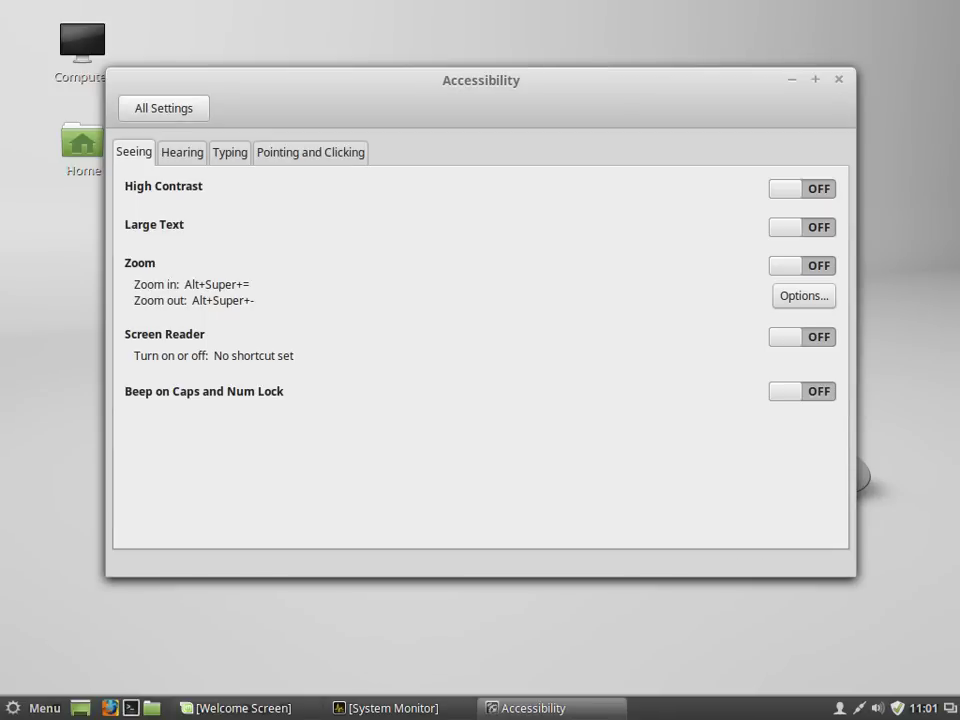
{"action": "left_click", "coordinate": [182, 152]}
{"action": "left_click", "coordinate": [229, 152]}
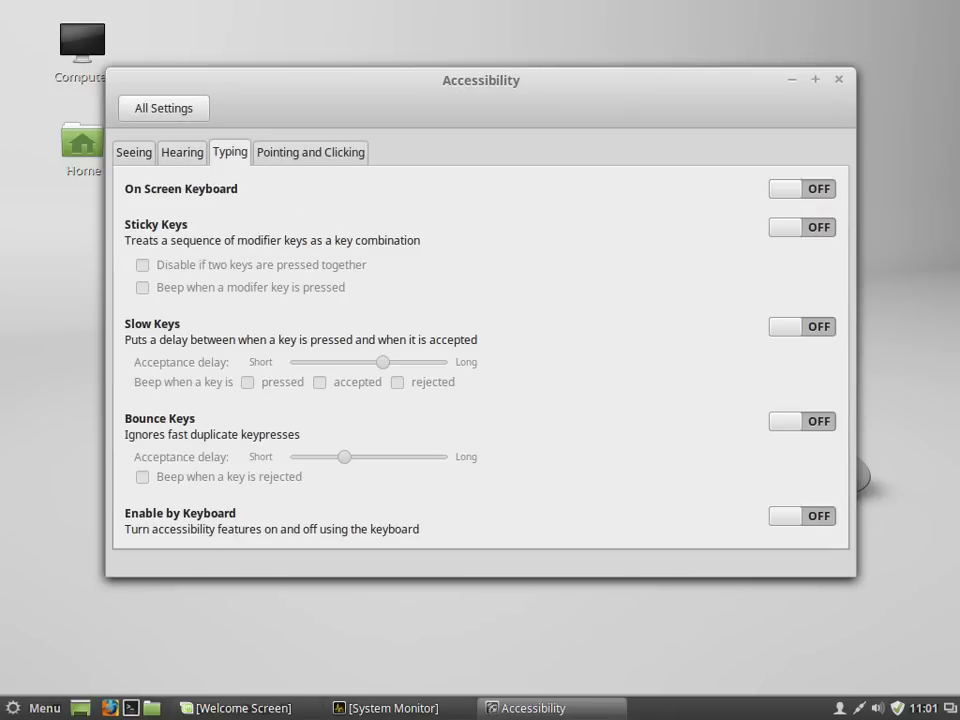
{"action": "left_click", "coordinate": [310, 152]}
{"action": "left_click", "coordinate": [163, 108]}
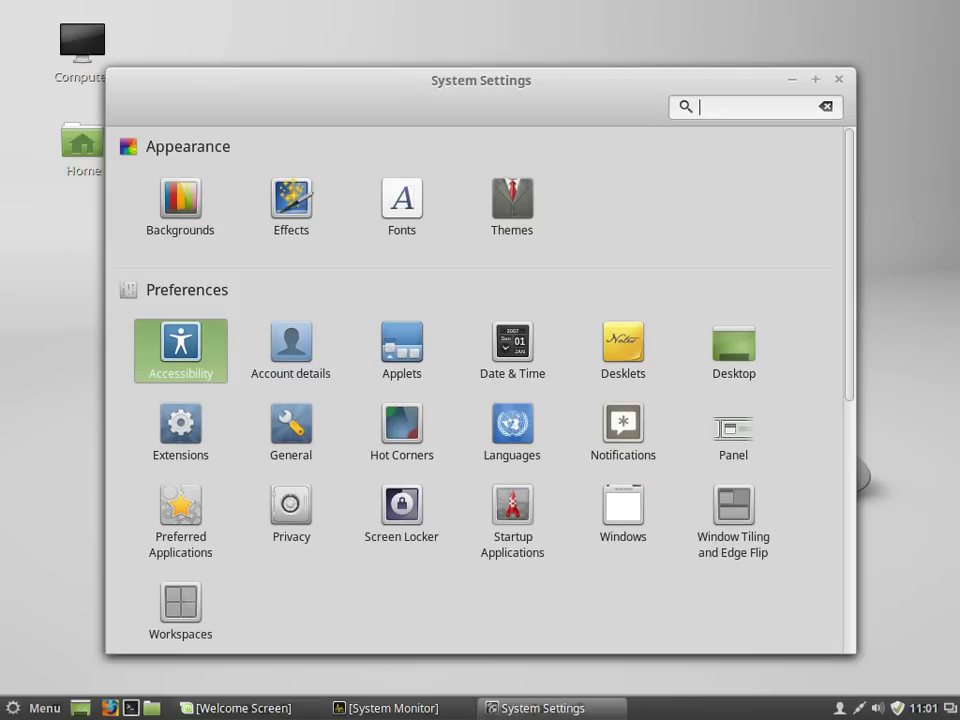
- Browse the list of installed applets from Accessibility through Workspace switcher, and return to the settings overview
{"action": "left_click", "coordinate": [401, 350]}
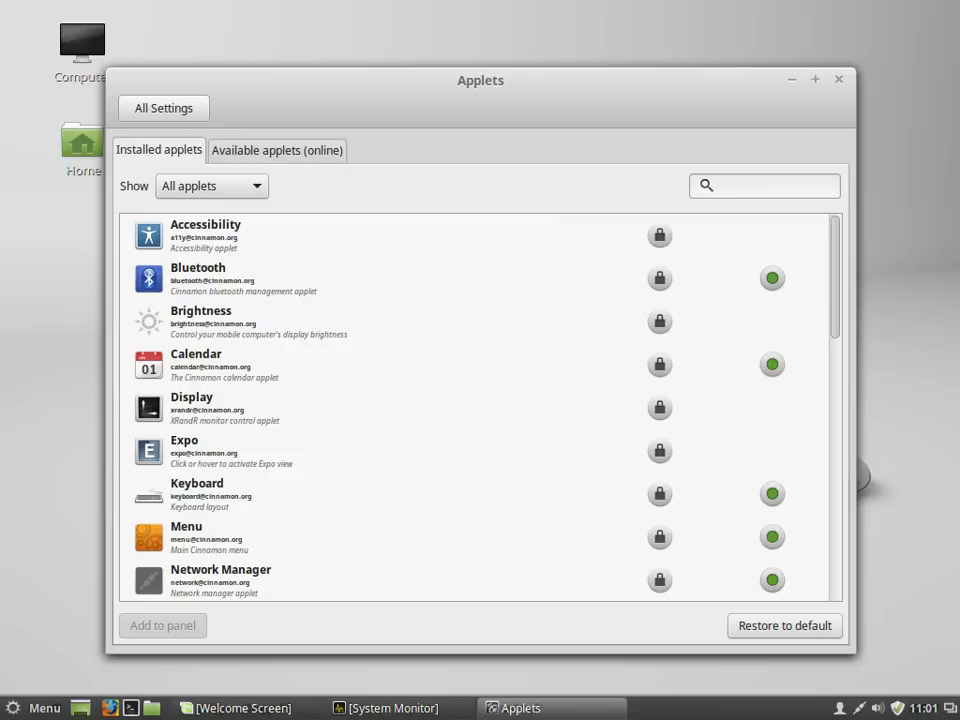
{"action": "left_click_drag", "start_coordinate": [834, 276], "coordinate": [834, 287]}
{"action": "scroll", "coordinate": [475, 407], "scroll_direction": "down", "scroll_amount": 7}
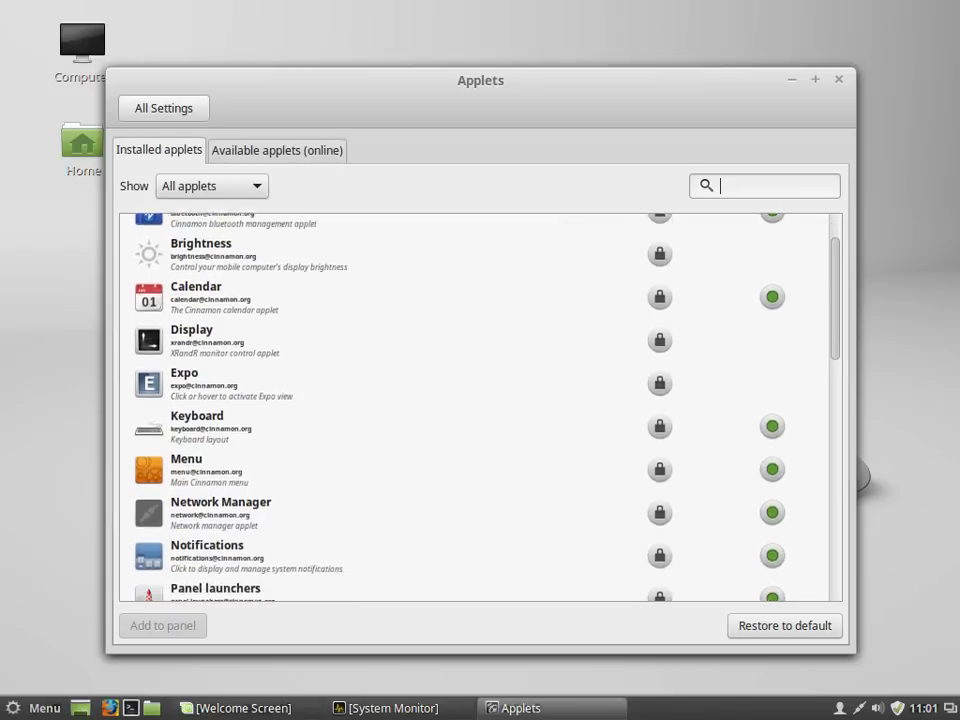
{"action": "scroll", "coordinate": [475, 407], "scroll_direction": "down", "scroll_amount": 8}
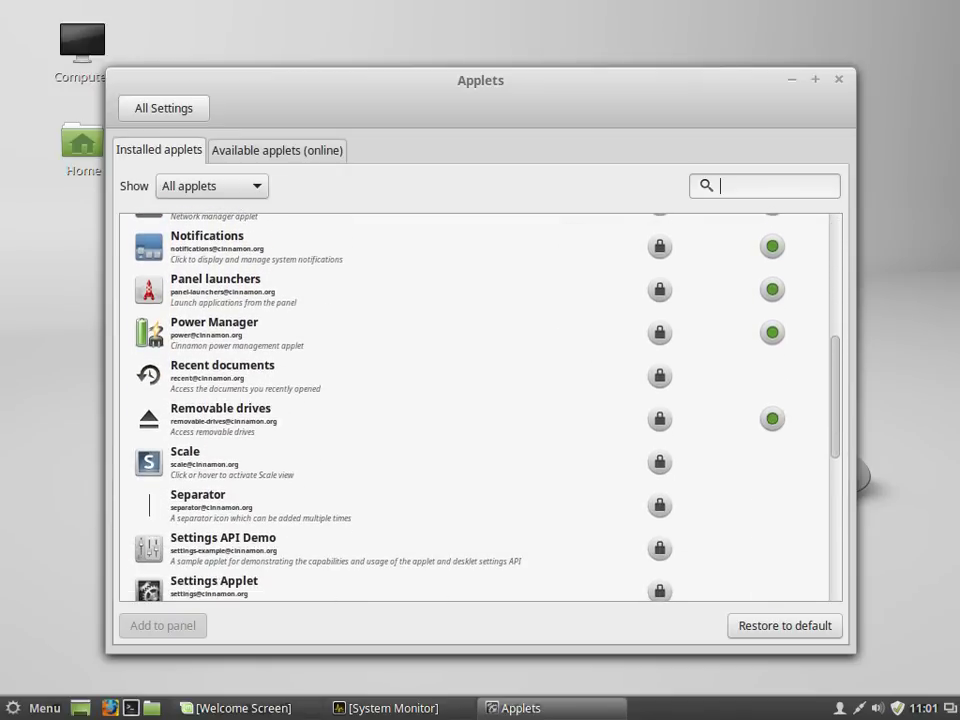
{"action": "scroll", "coordinate": [475, 407], "scroll_direction": "down", "scroll_amount": 6}
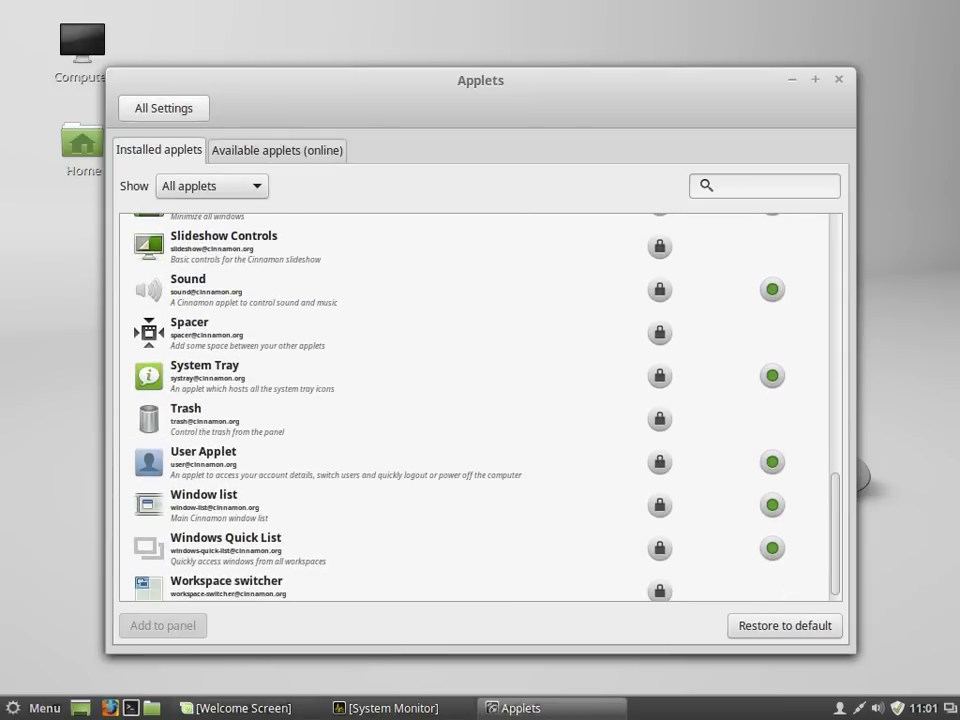
{"action": "left_click", "coordinate": [163, 108]}
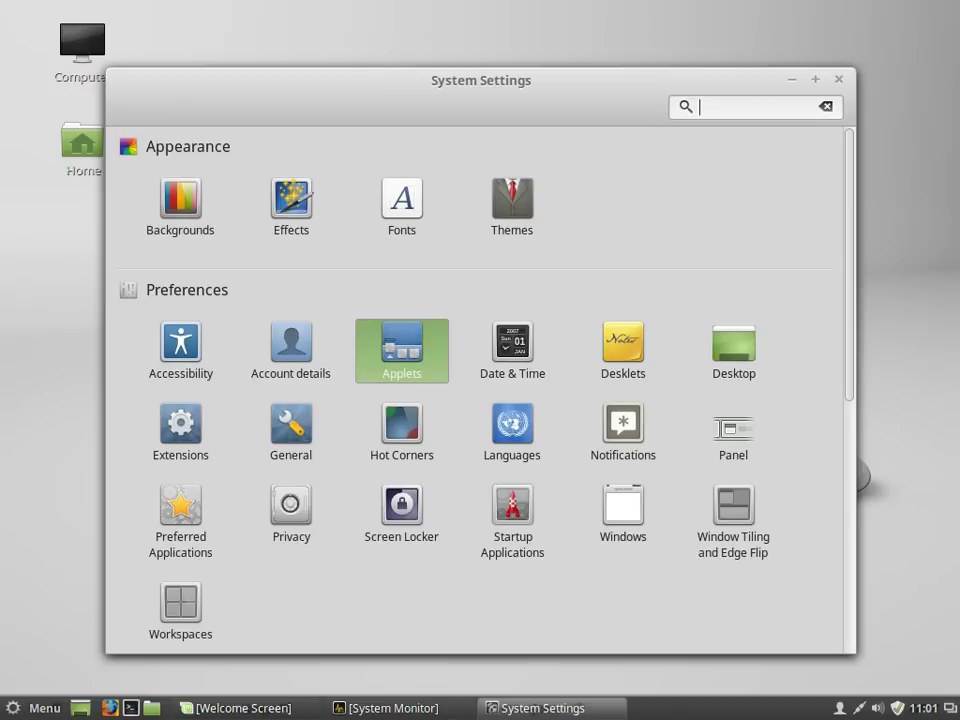
- In the Desktop settings, enable the Trash and Network desktop icons, and return to the settings overview
{"action": "left_click", "coordinate": [733, 350]}
{"action": "left_click", "coordinate": [200, 277]}
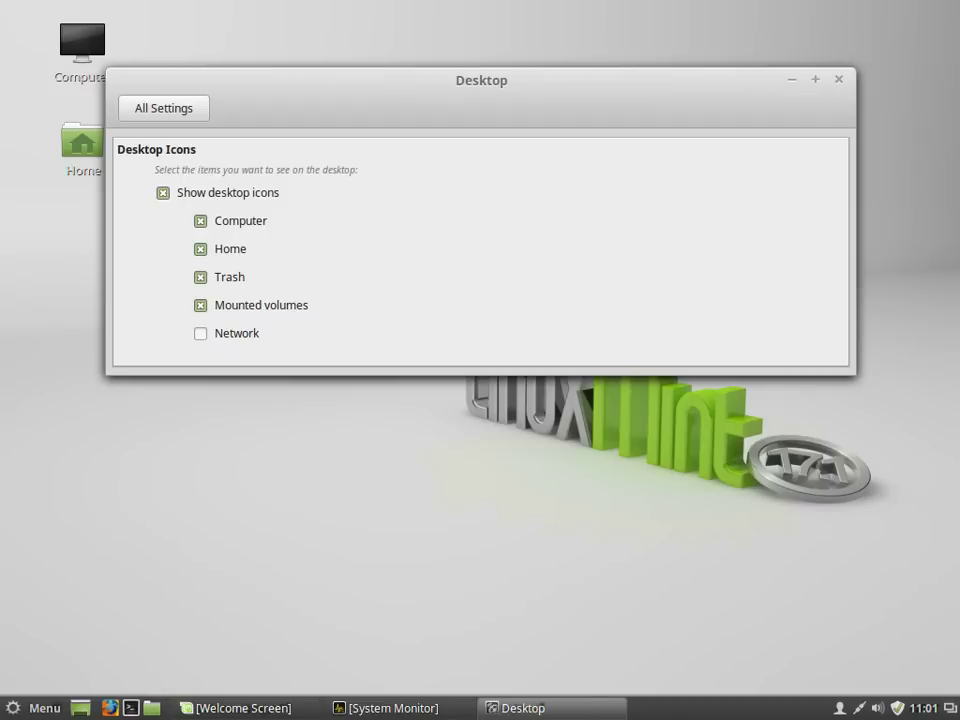
{"action": "left_click", "coordinate": [200, 333]}
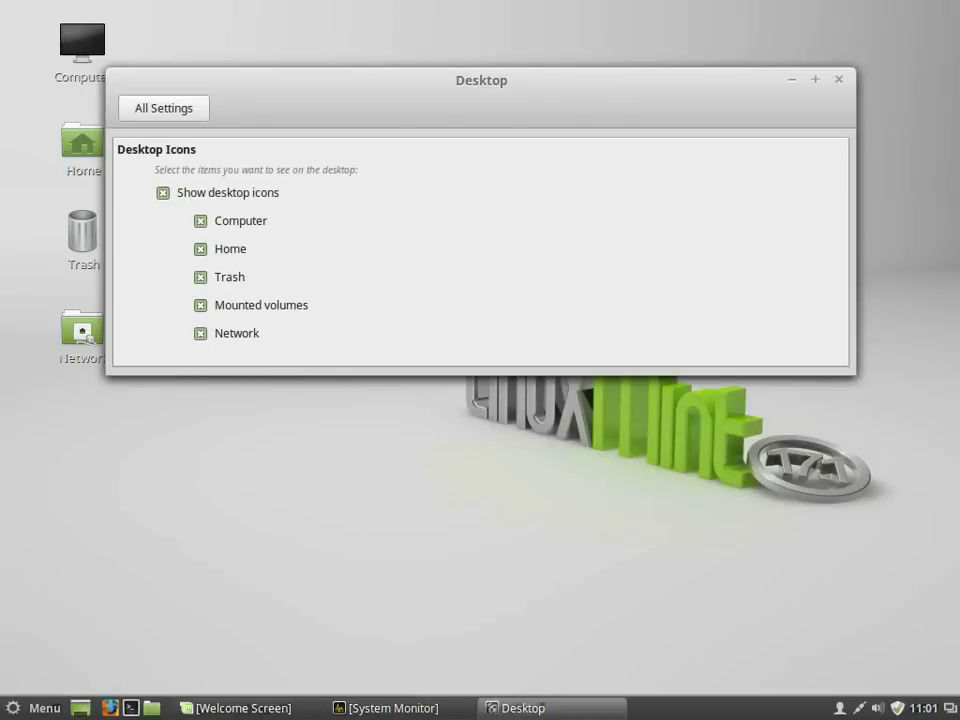
{"action": "left_click", "coordinate": [163, 108]}
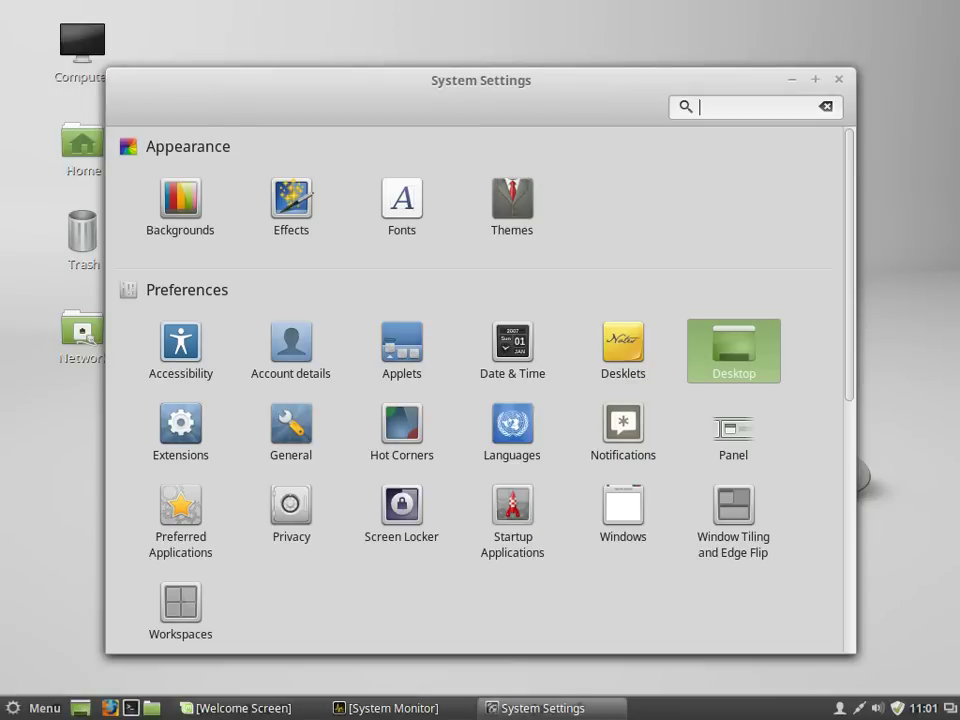
- In Hot Corners, make the icon visible for the upper-left "Show all workspaces" corner, and return to the settings overview
{"action": "left_click", "coordinate": [401, 432]}
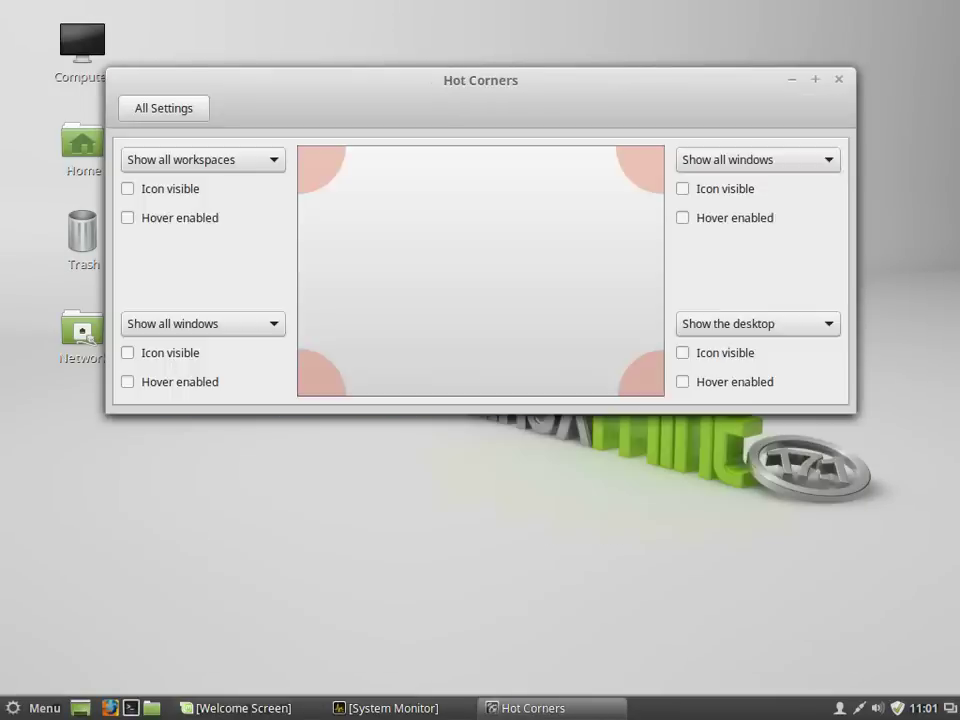
{"action": "left_click", "coordinate": [127, 188]}
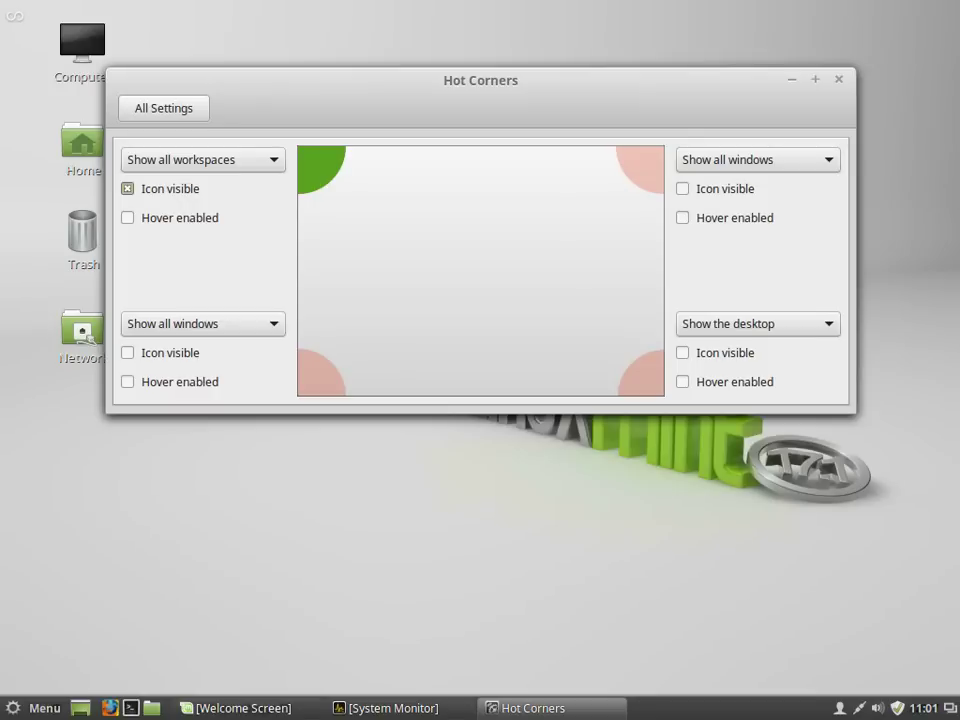
{"action": "left_click", "coordinate": [164, 108]}
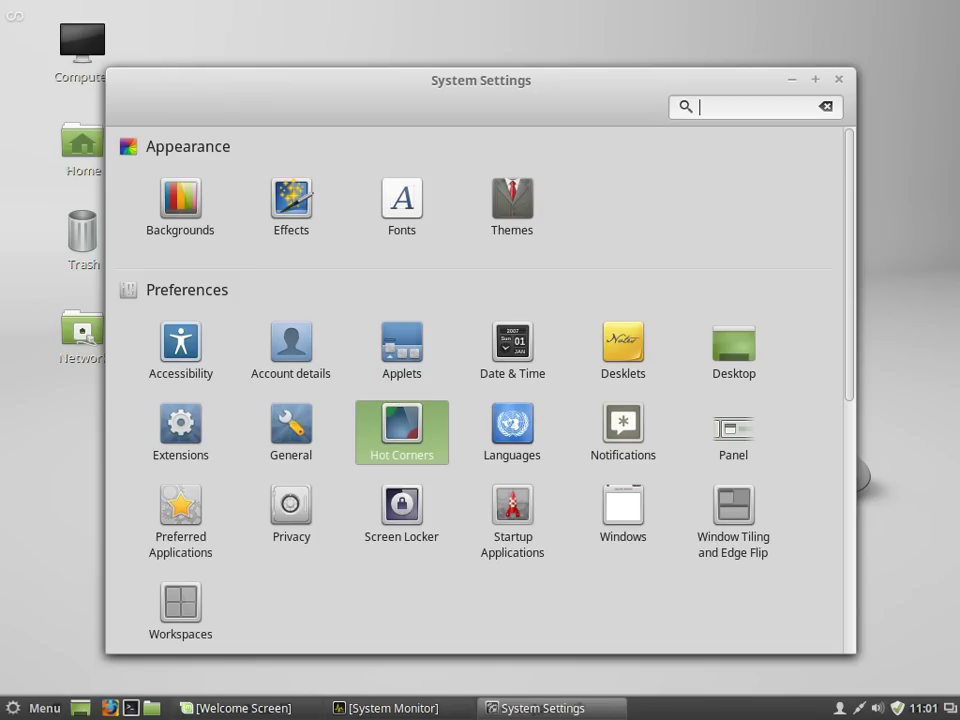
- View the Languages and Windows settings, look over the Hardware and Administration categories, and close System Settings
{"action": "left_click", "coordinate": [512, 432]}
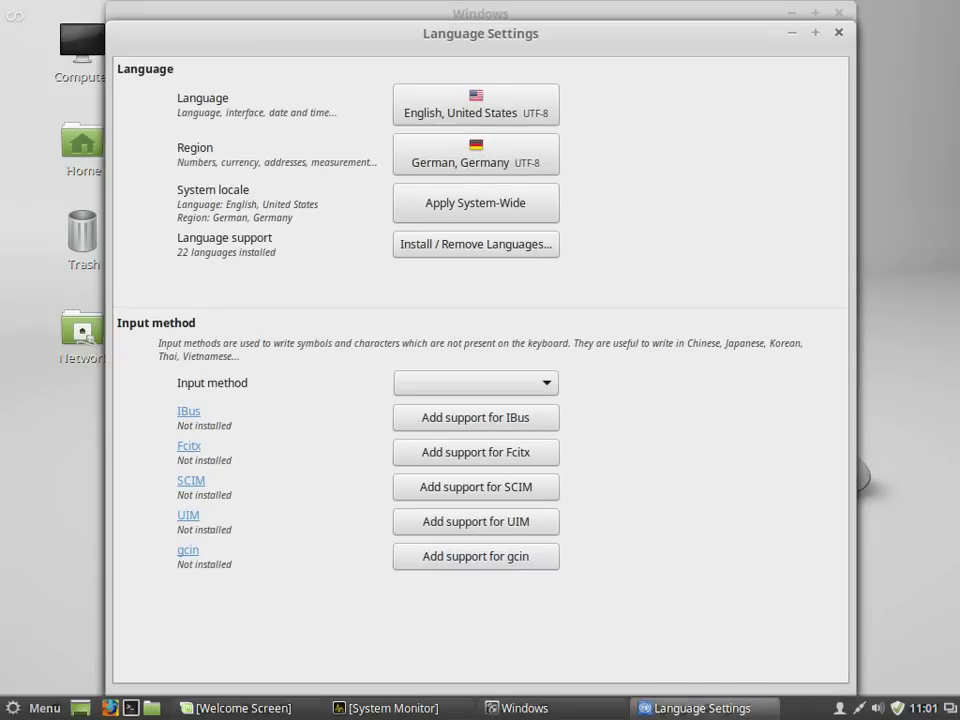
{"action": "left_click", "coordinate": [838, 32]}
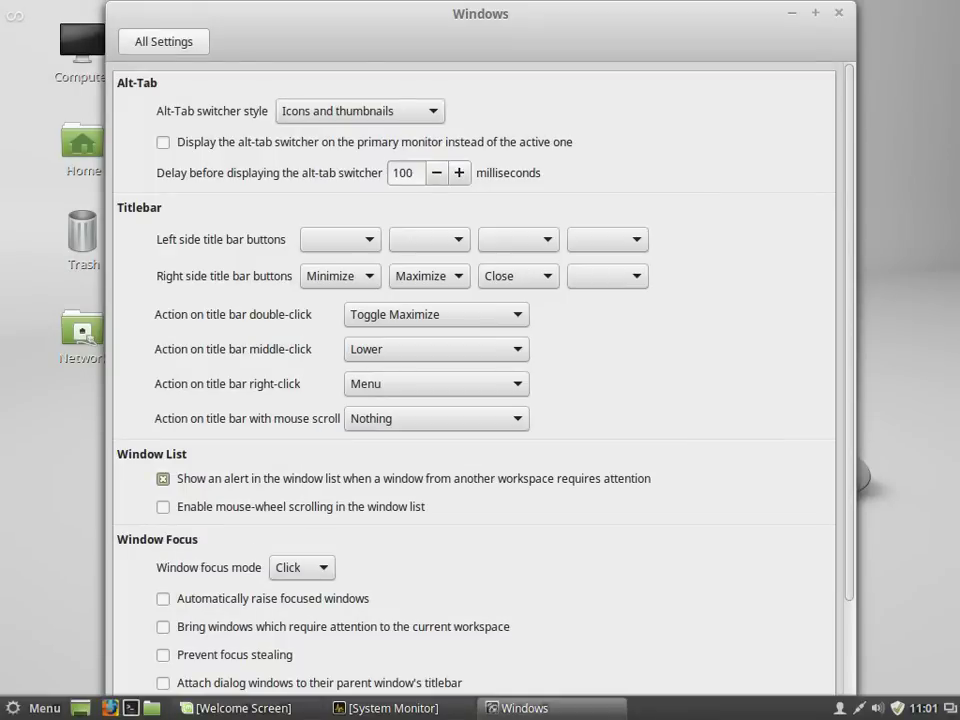
{"action": "left_click", "coordinate": [163, 41]}
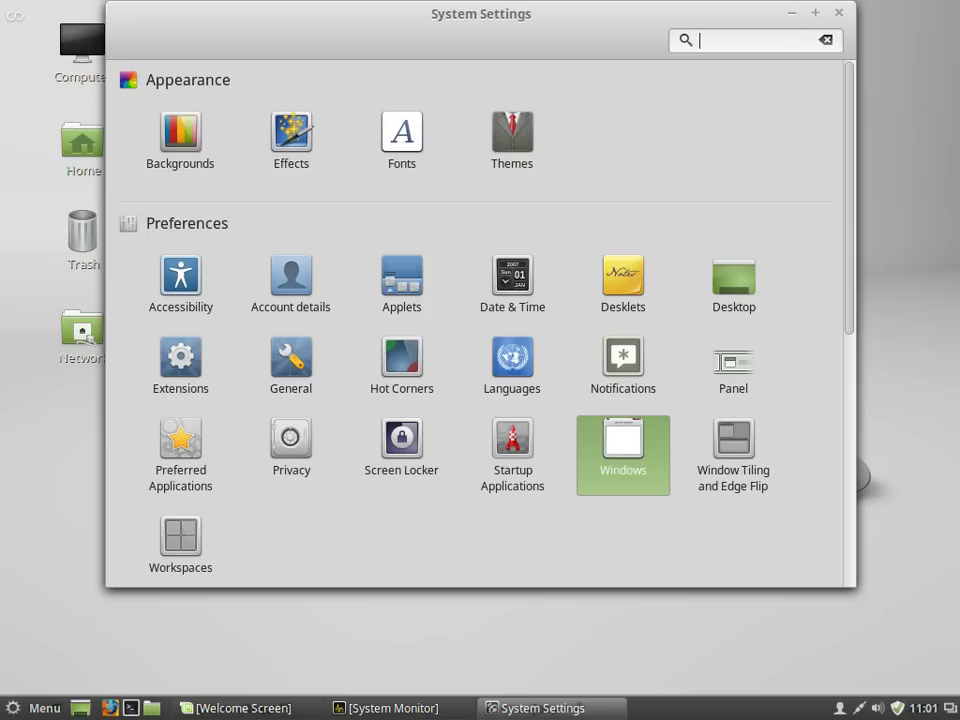
{"action": "scroll", "coordinate": [480, 320], "scroll_direction": "down", "scroll_amount": 8}
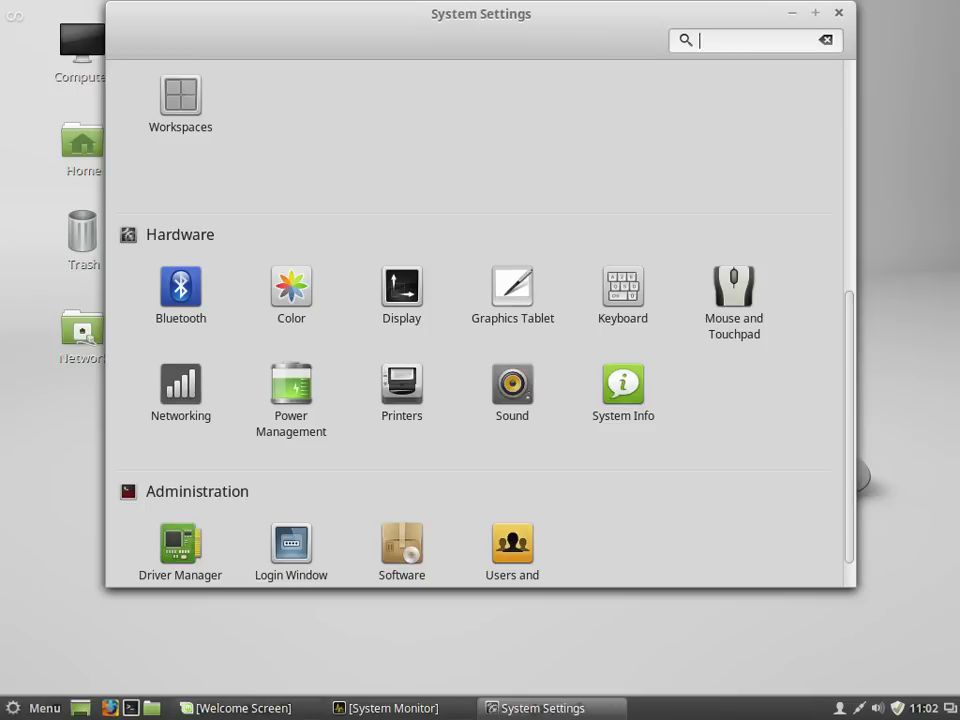
{"action": "left_click", "coordinate": [838, 12]}
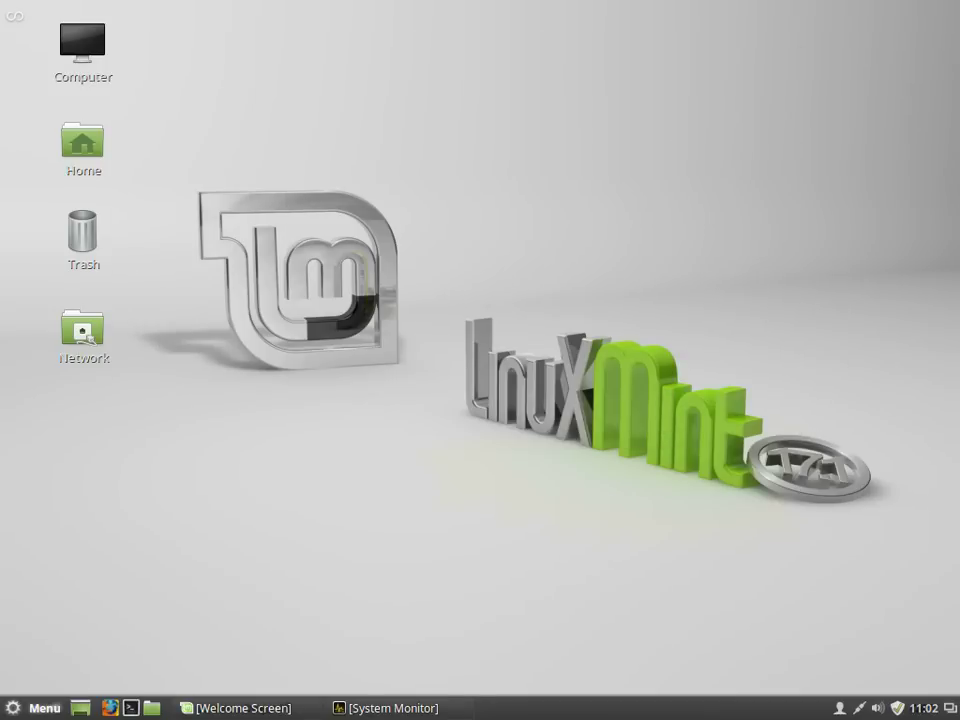
- Browse the Preferences entries in the application menu from Accessibility to Workspaces, and view the Places entries
{"action": "left_click", "coordinate": [38, 708]}
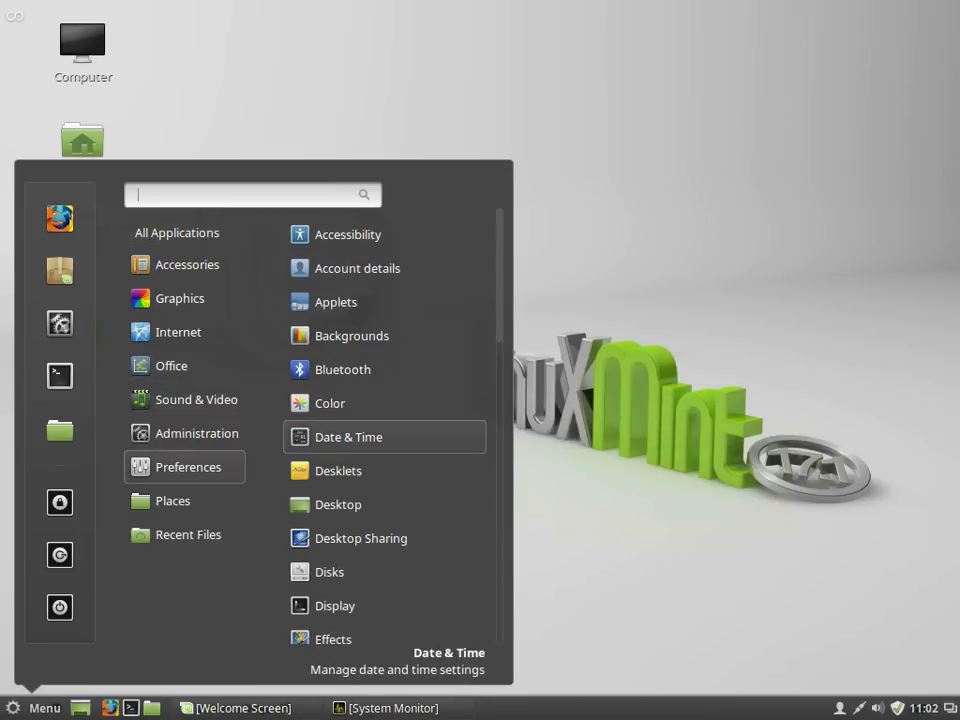
{"action": "scroll", "coordinate": [360, 430], "scroll_direction": "down", "scroll_amount": 4}
{"action": "scroll", "coordinate": [380, 430], "scroll_direction": "down", "scroll_amount": 5}
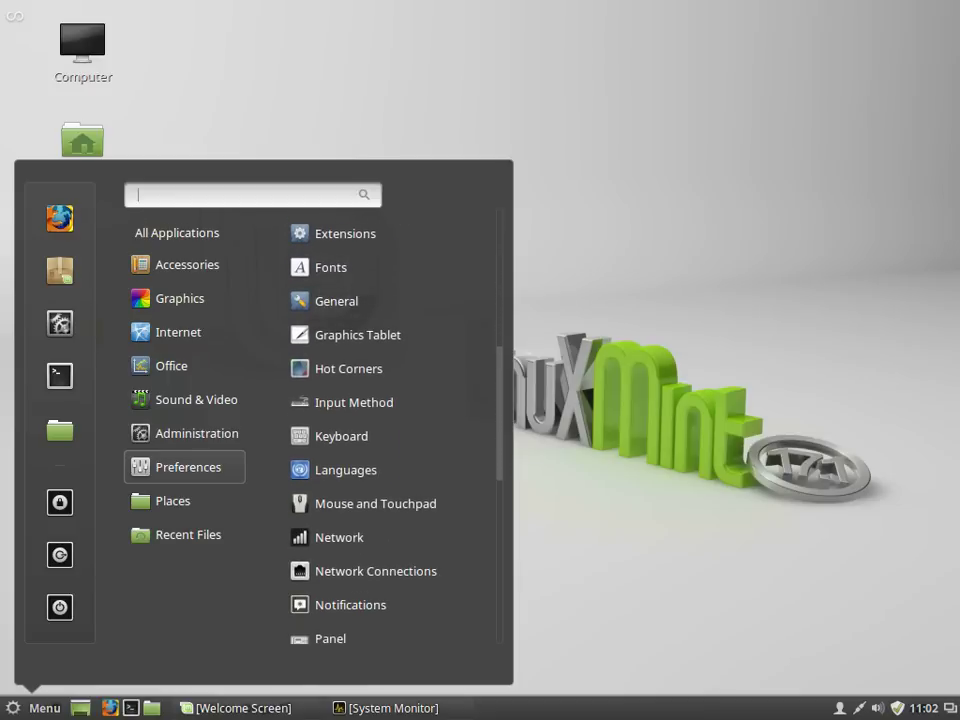
{"action": "scroll", "coordinate": [380, 430], "scroll_direction": "down", "scroll_amount": 6}
{"action": "scroll", "coordinate": [380, 430], "scroll_direction": "down", "scroll_amount": 2}
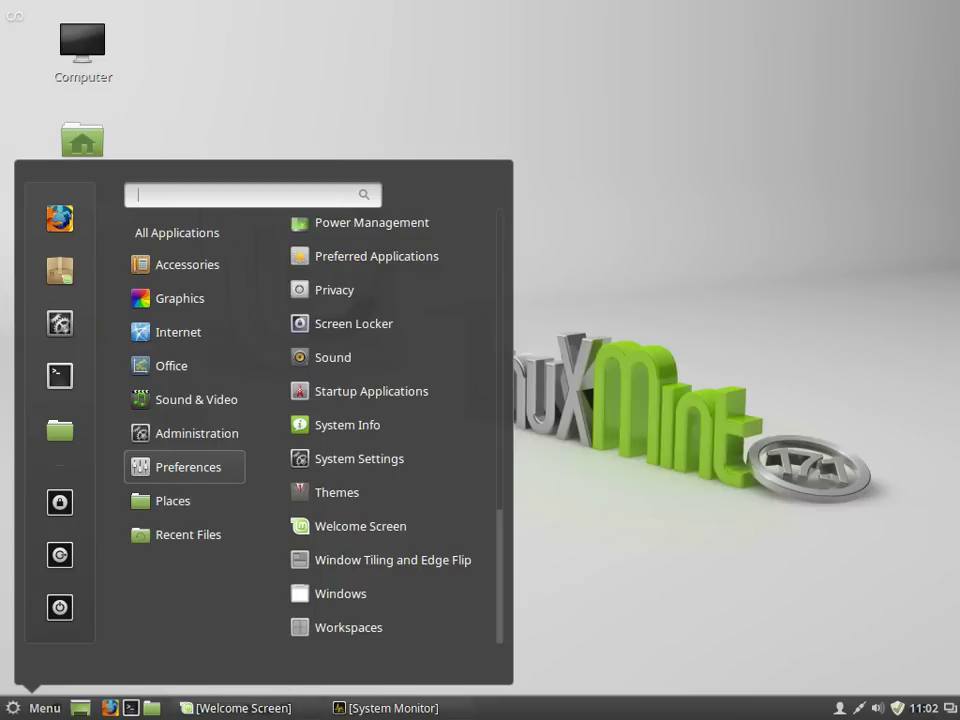
{"action": "mouse_move", "coordinate": [184, 500]}
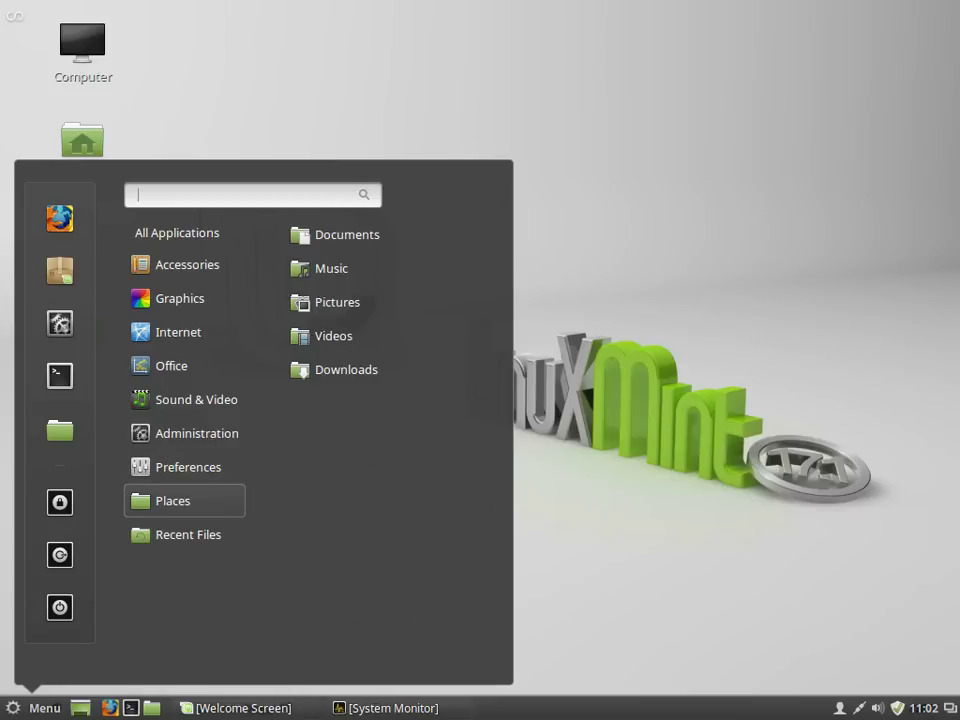
{"action": "mouse_move", "coordinate": [184, 534]}
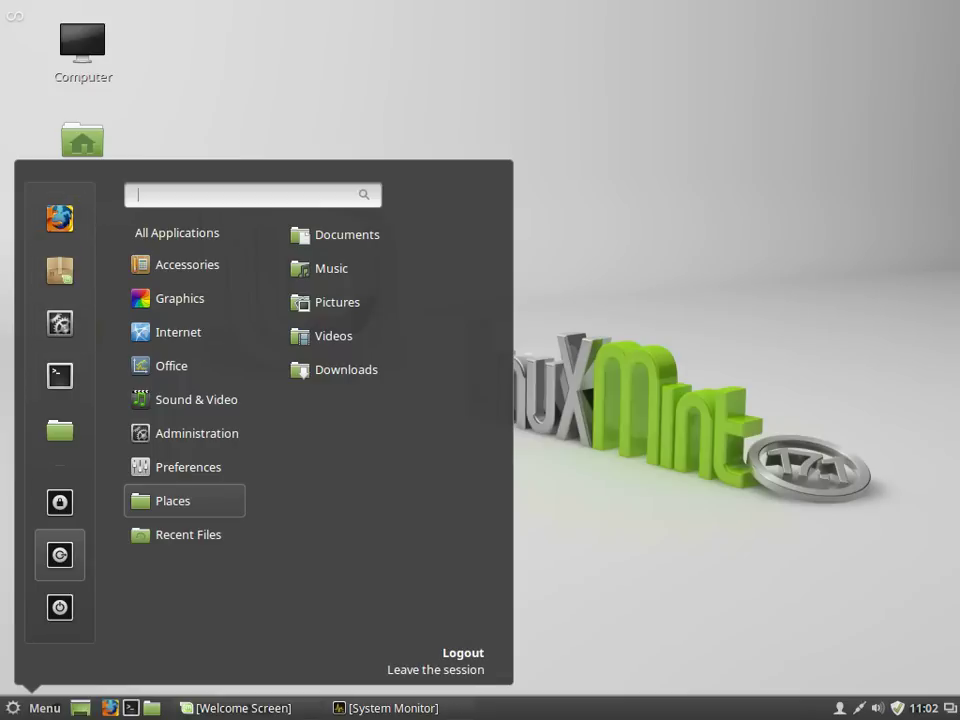
- Log out of the current session and view the available session types on the login screen
{"action": "left_click", "coordinate": [60, 554]}
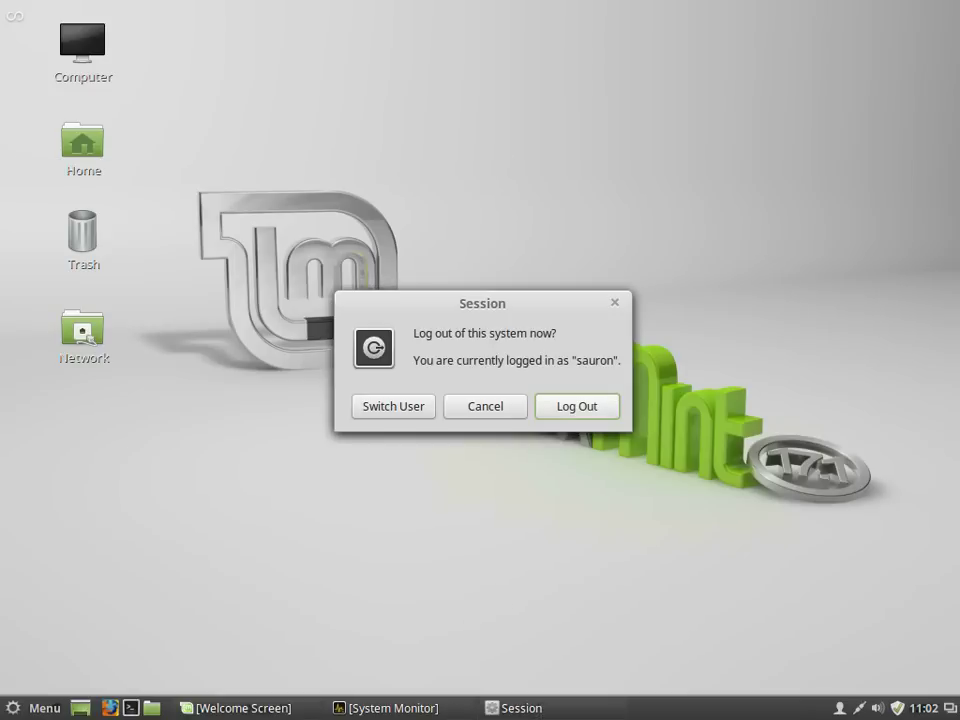
{"action": "left_click", "coordinate": [576, 405]}
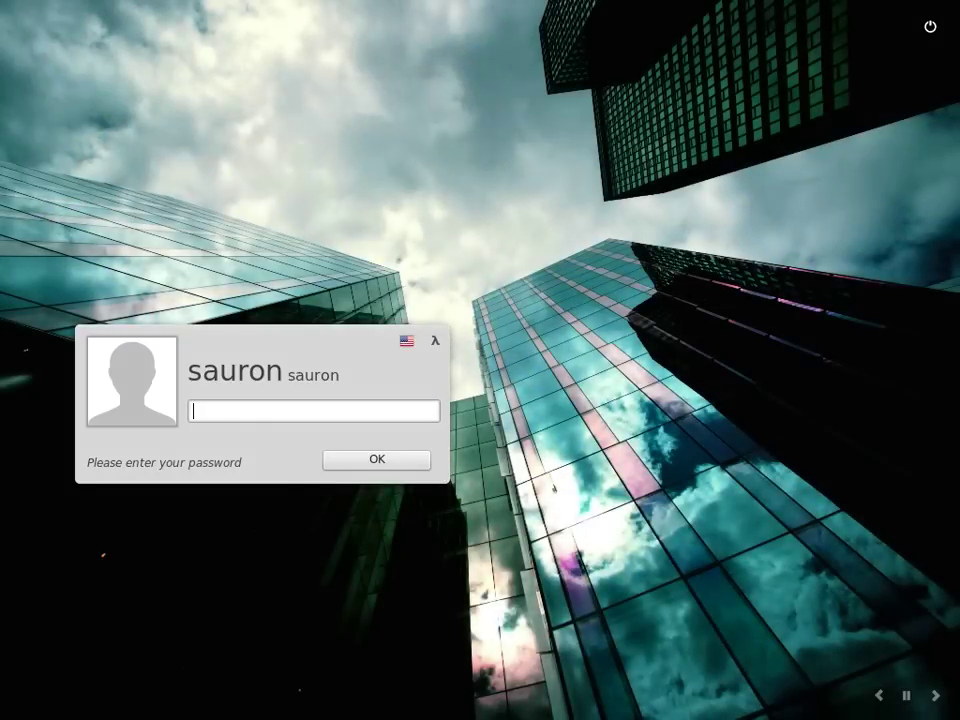
{"action": "left_click", "coordinate": [435, 340]}
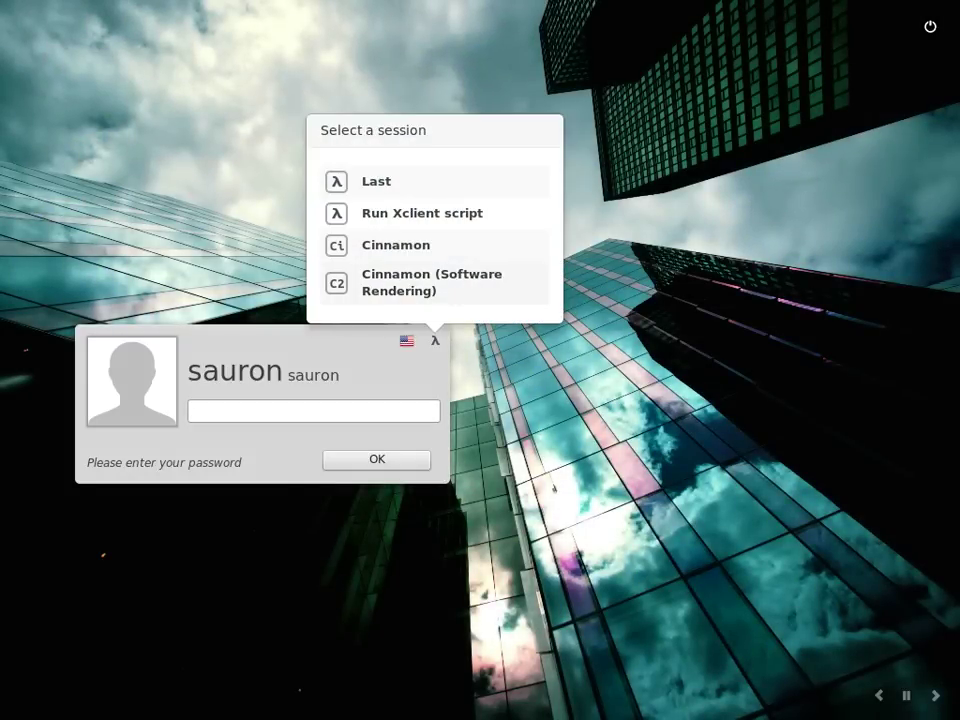
{"action": "key", "text": "Down"}
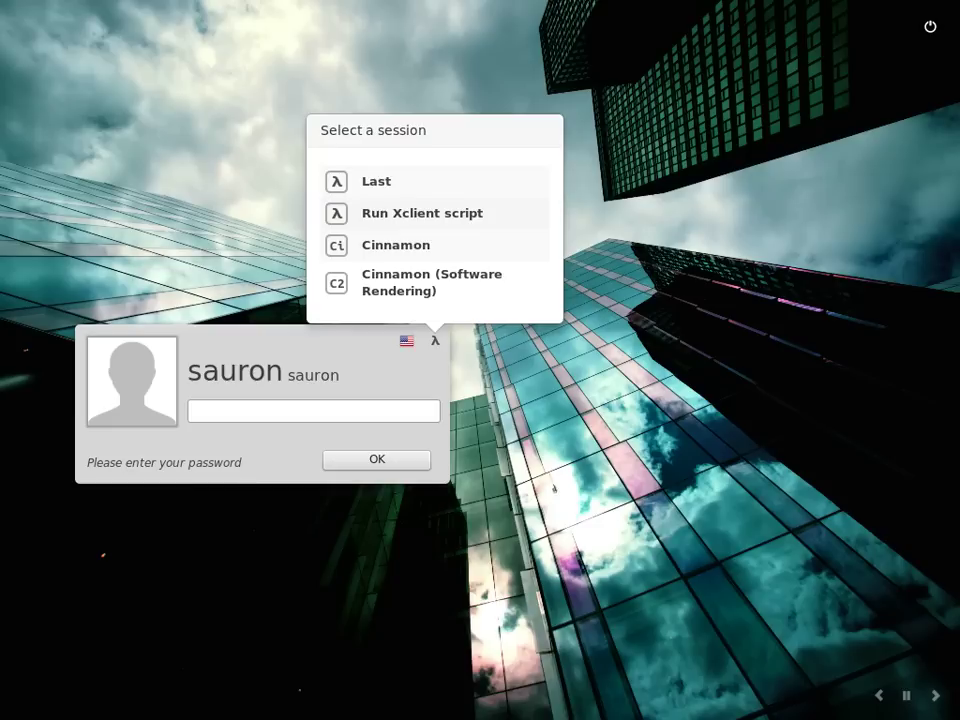
{"action": "key", "text": "Return"}
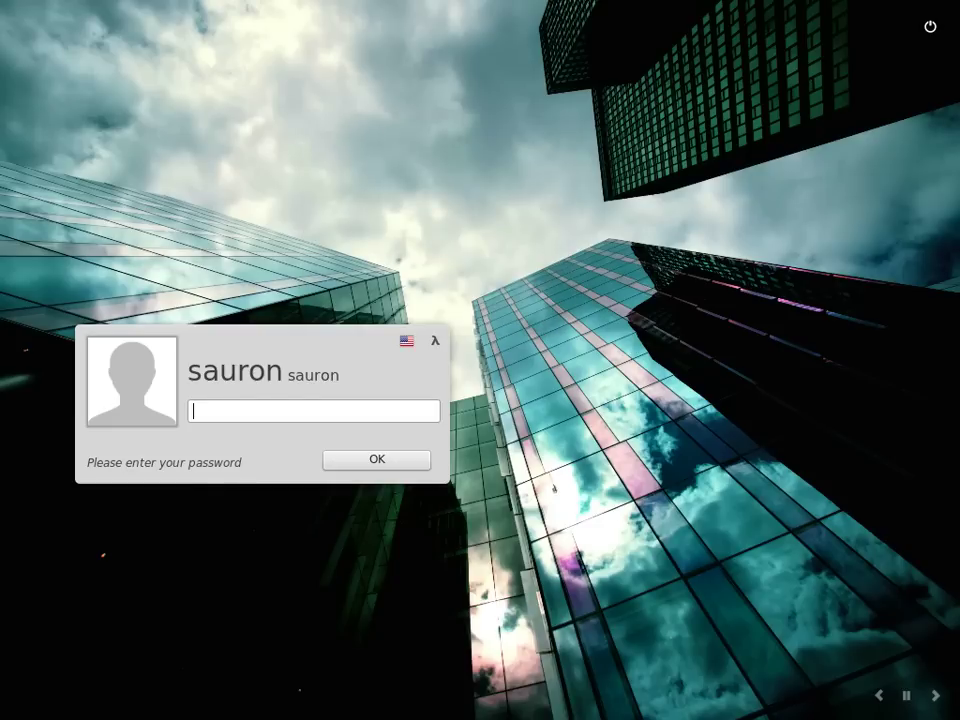
- Log back in by entering the account password, and dismiss the Welcome Screen
{"action": "type", "text": "******"}
{"action": "key", "text": "Return"}
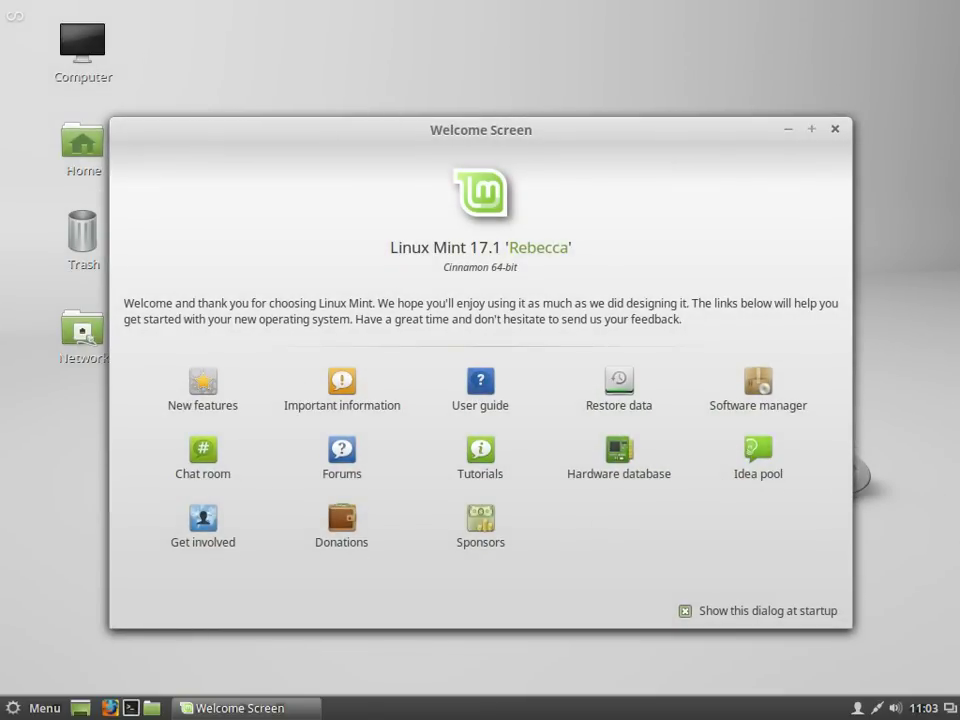
{"action": "left_click", "coordinate": [835, 129]}
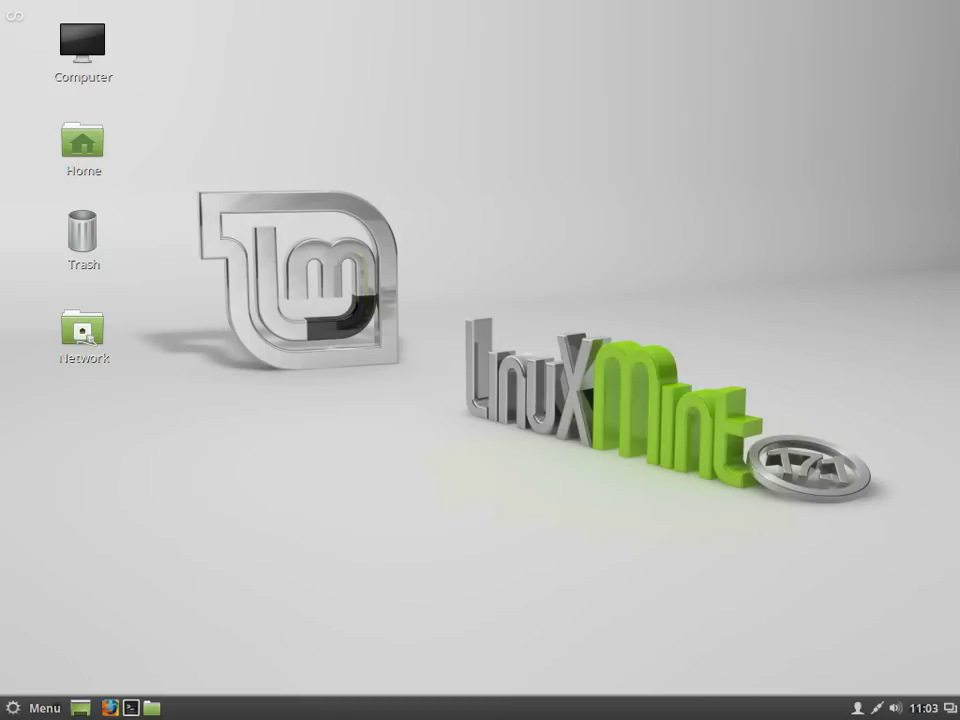
- Browse the complete list of installed applications in the application menu, and close the menu
{"action": "key", "text": "super"}
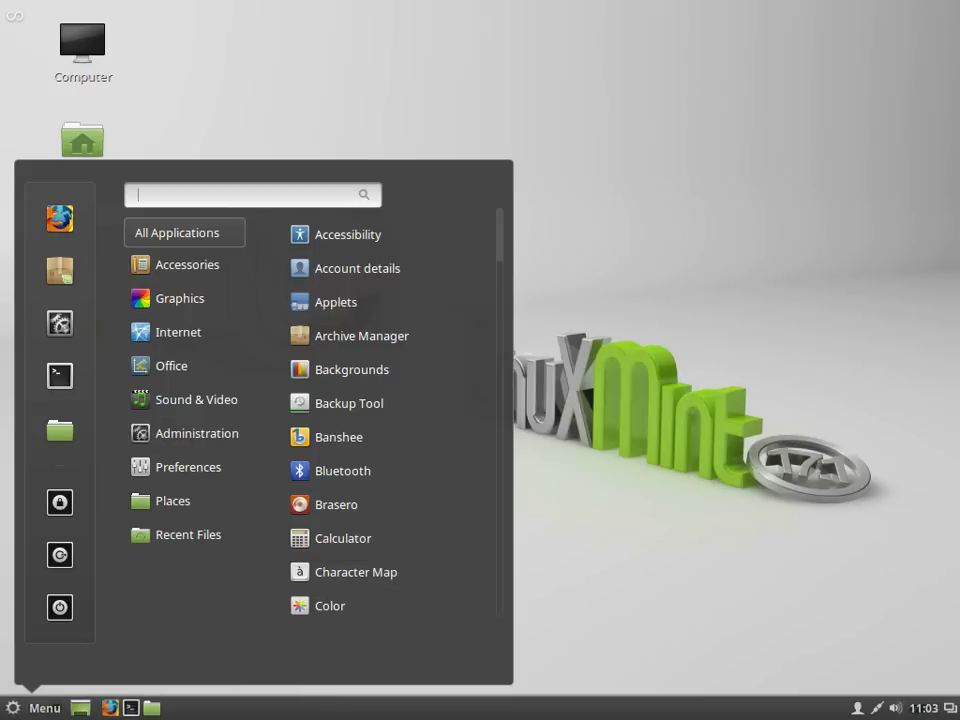
{"action": "scroll", "coordinate": [390, 420], "scroll_direction": "down", "scroll_amount": 10}
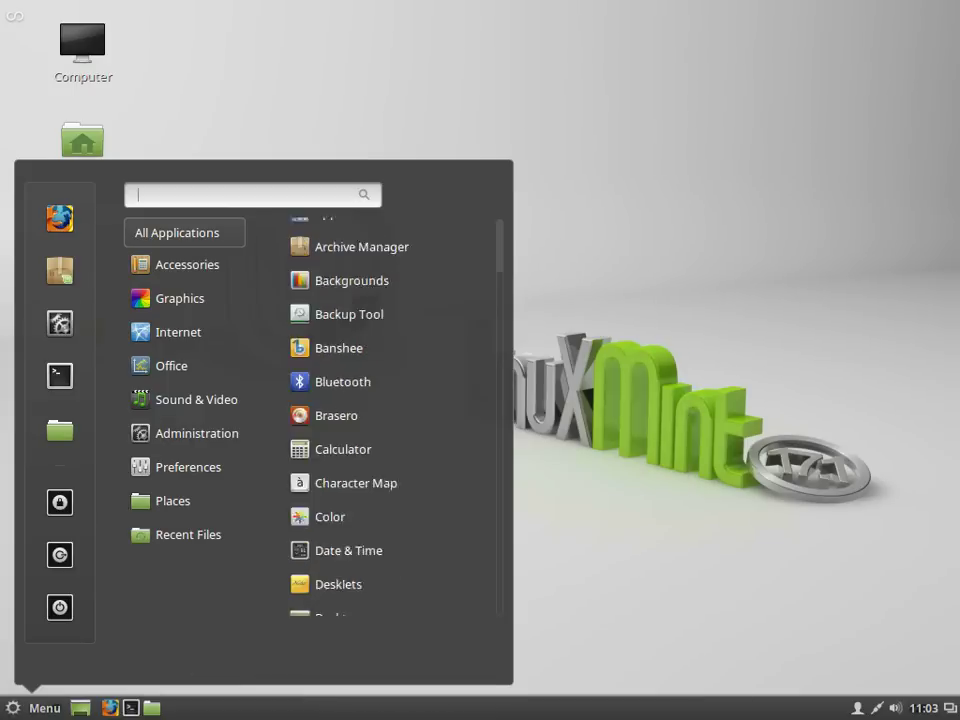
{"action": "scroll", "coordinate": [390, 415], "scroll_direction": "down", "scroll_amount": 3}
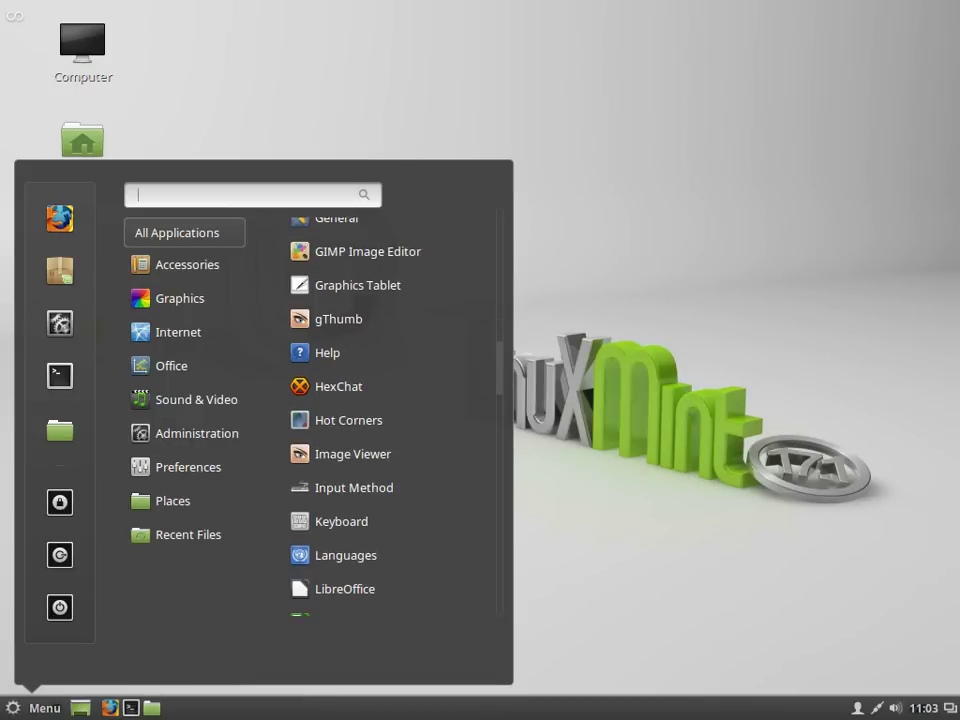
{"action": "scroll", "coordinate": [390, 415], "scroll_direction": "down", "scroll_amount": 8}
{"action": "key", "text": "Escape"}
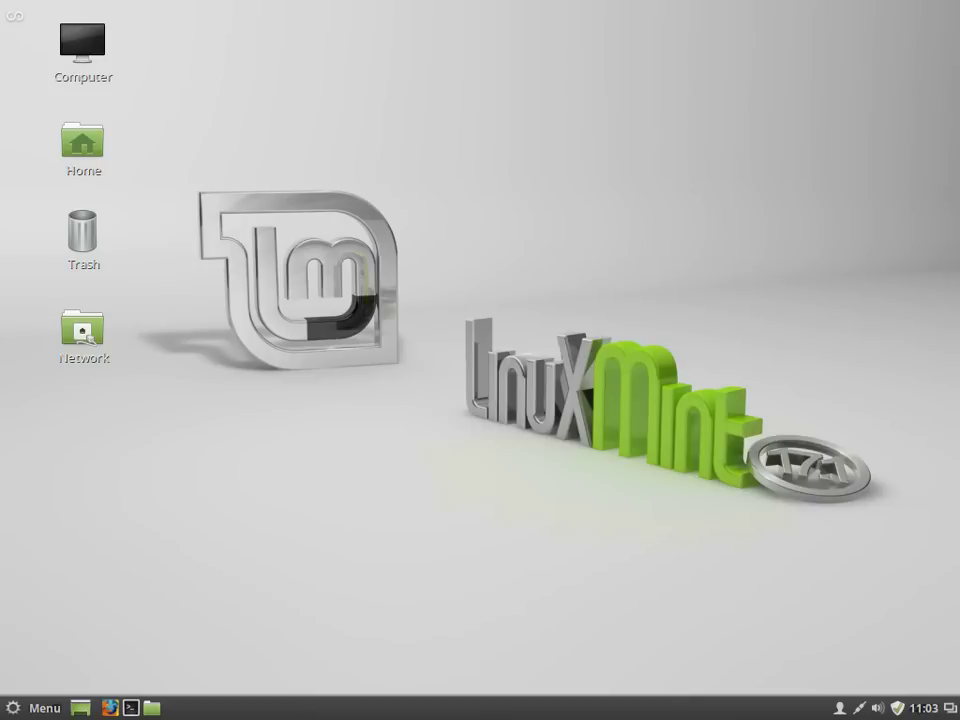
- Open the shutdown dialog for the system
{"action": "left_click", "coordinate": [40, 708]}
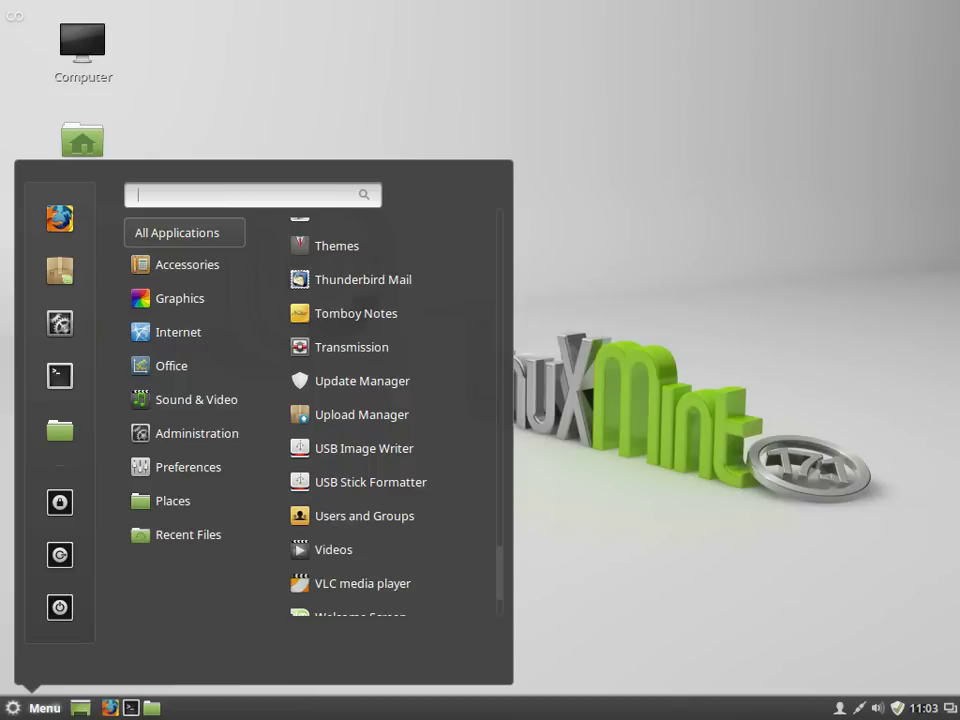
{"action": "left_click", "coordinate": [60, 607]}
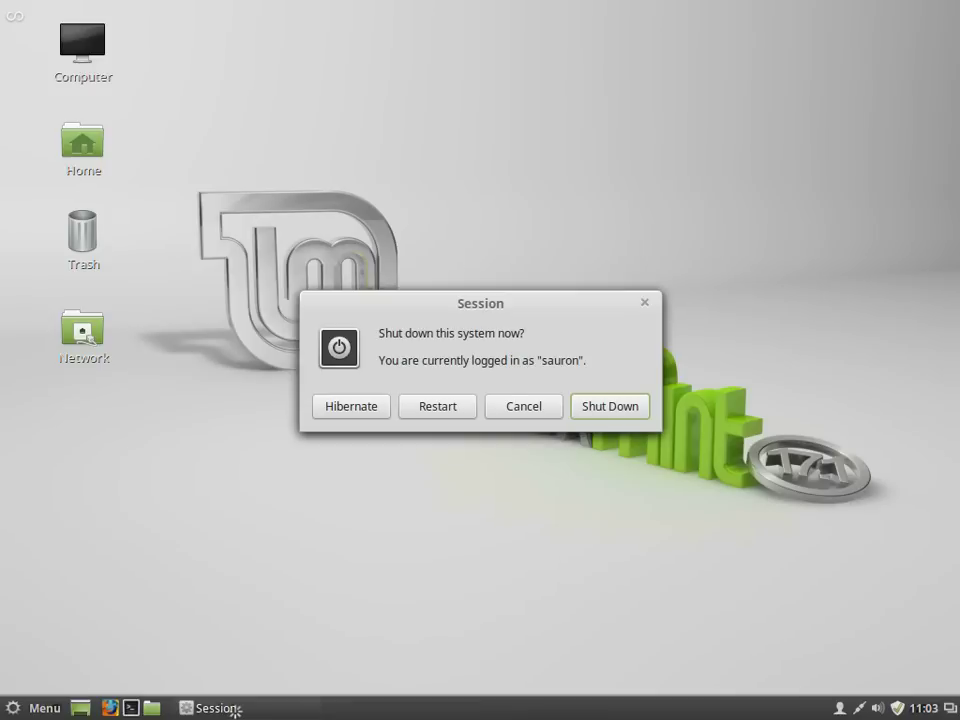